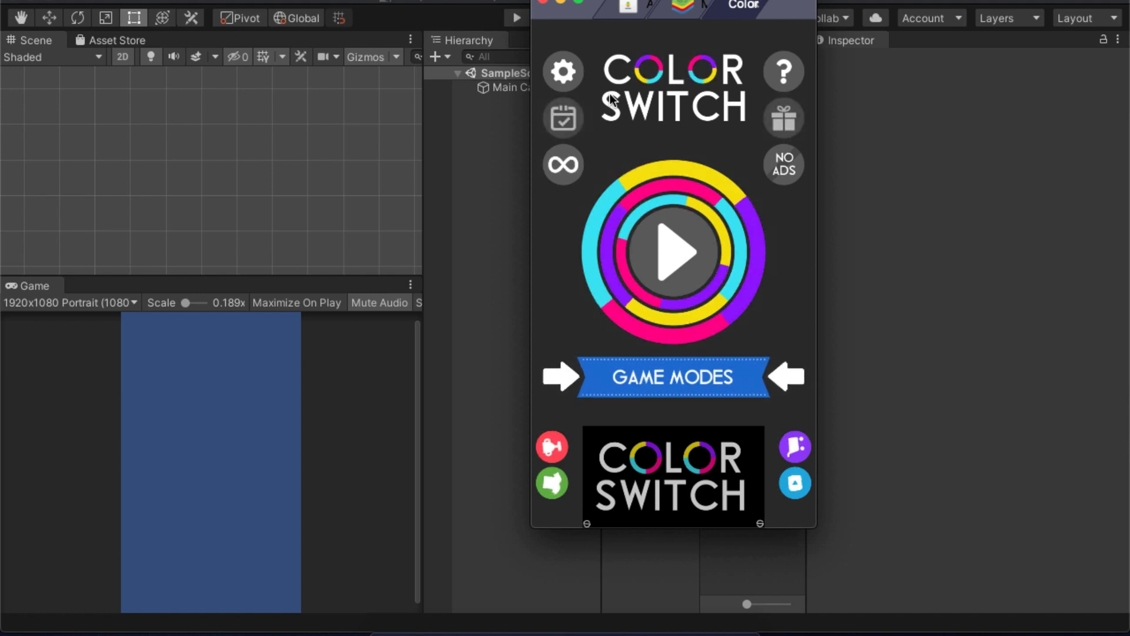
- Put away the BlueStacks Color Switch reference window and return to the Unity project
left_click_drag(783, 6, 829, 2)
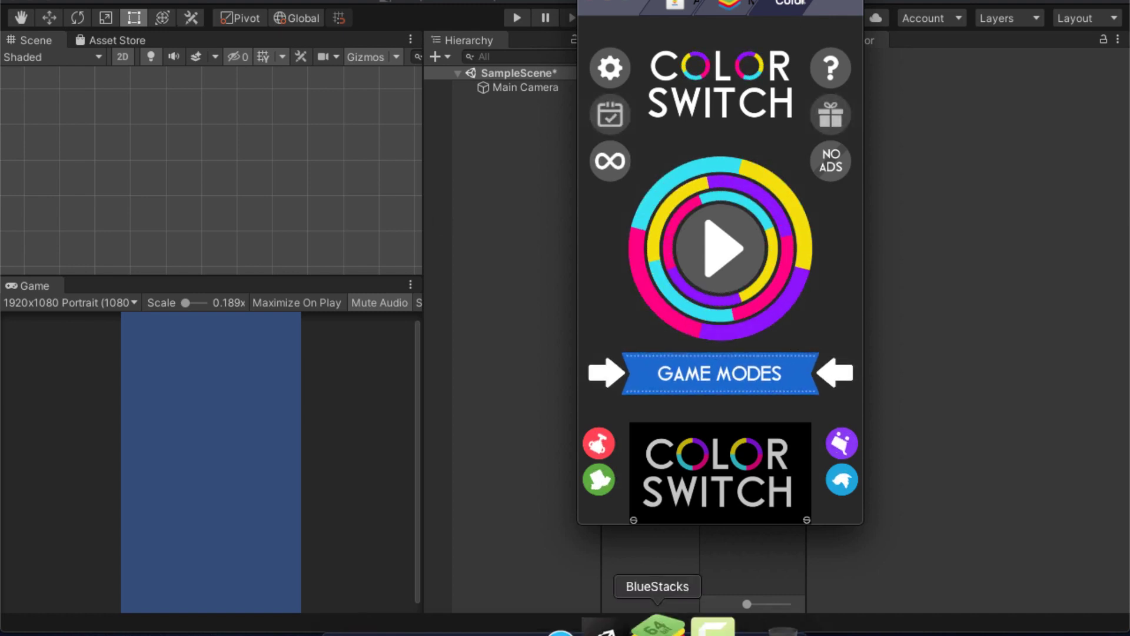
right_click(659, 625)
left_click(702, 576)
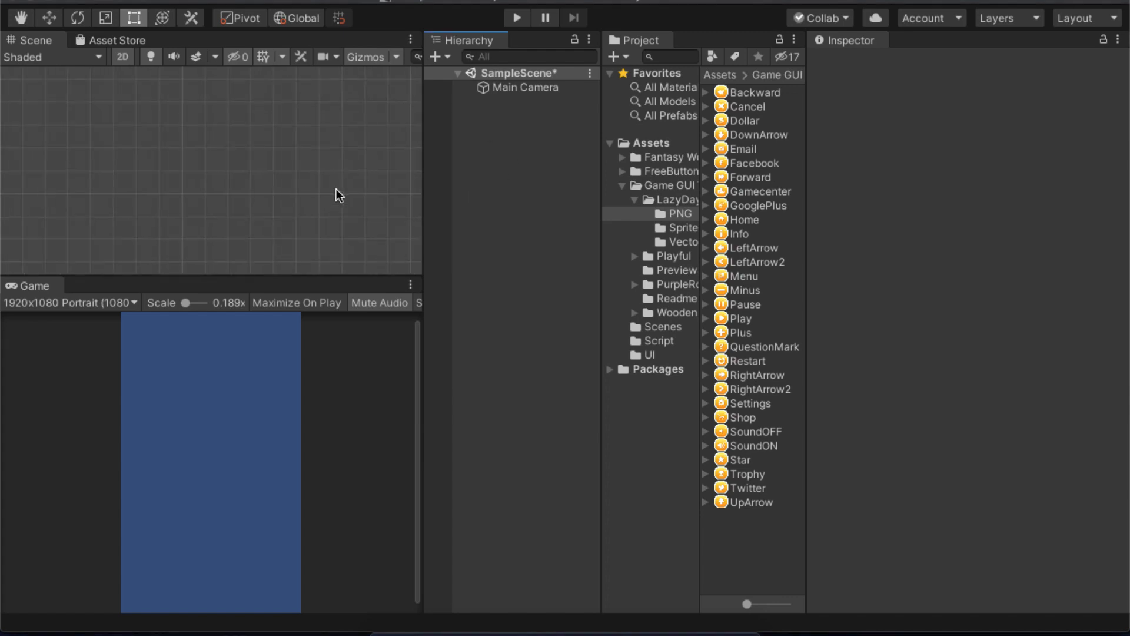
- Collapse the LazyDay folder, inspect the import settings of the Cancel sprite, and clear the selection
scroll(337, 189, "up", 3)
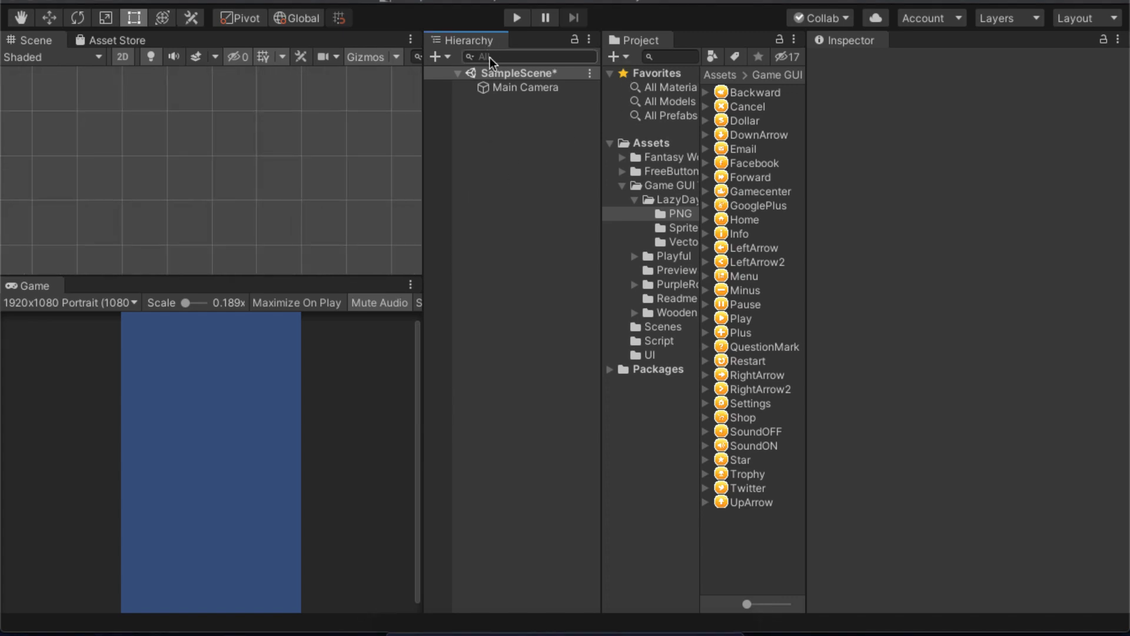
left_click(630, 201)
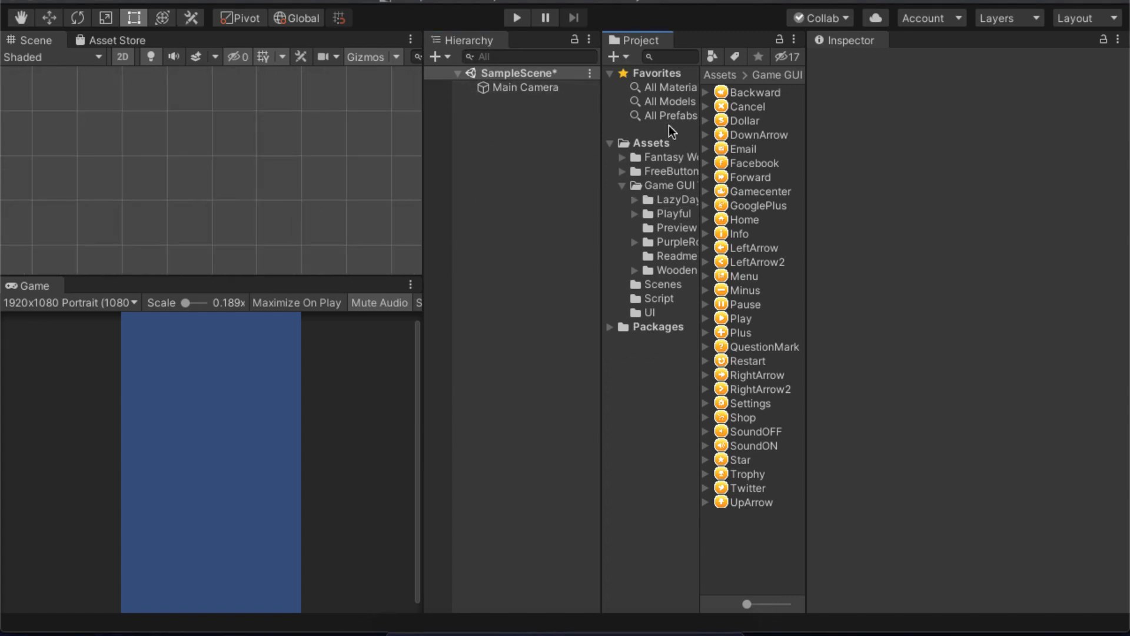
left_click(735, 105)
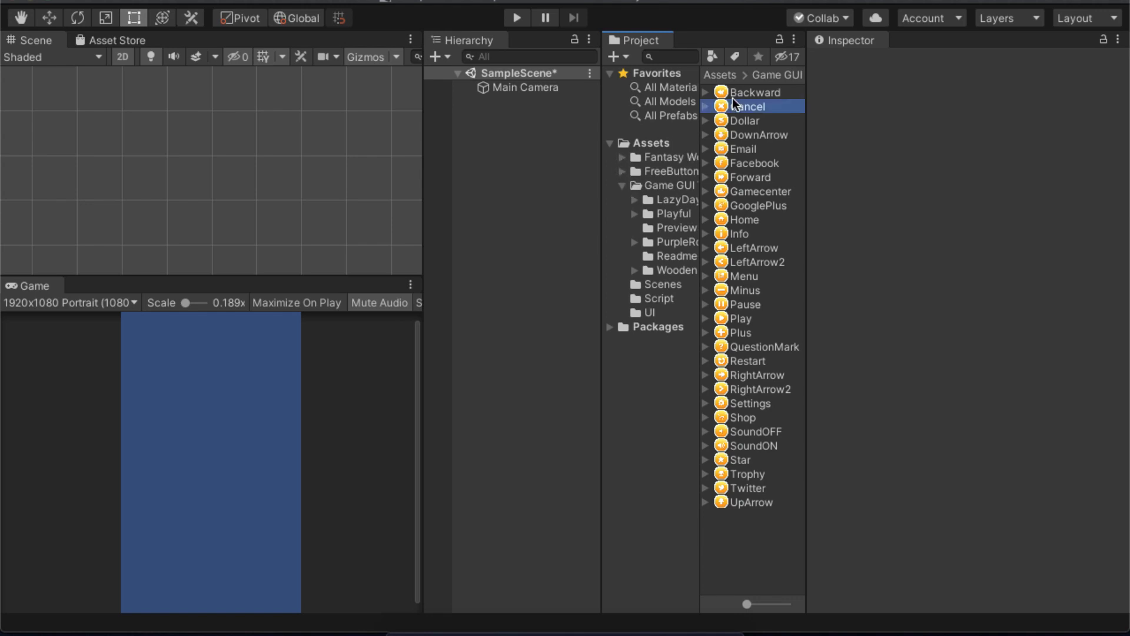
left_click(737, 93)
left_click(736, 109)
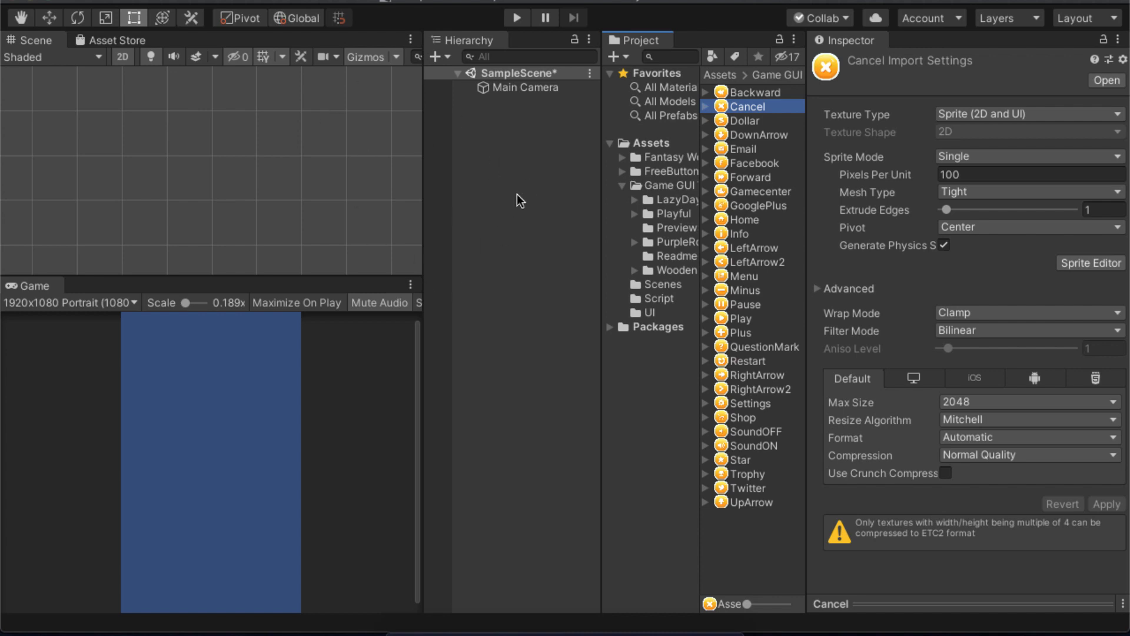
left_click(492, 145)
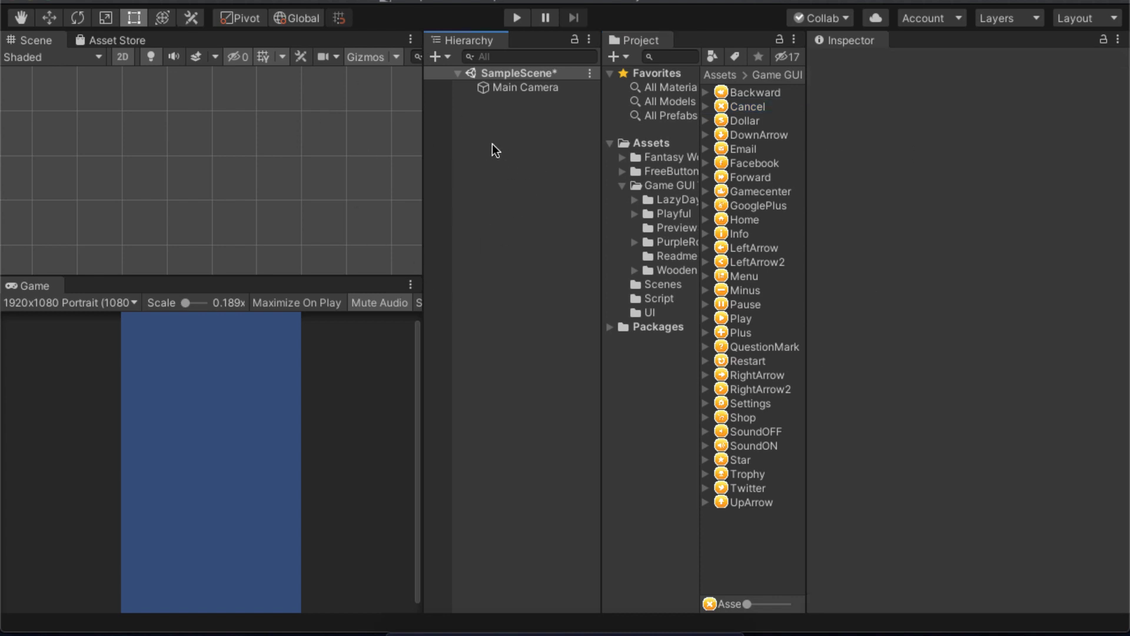
- Add a UI Image to SampleScene
right_click(490, 142)
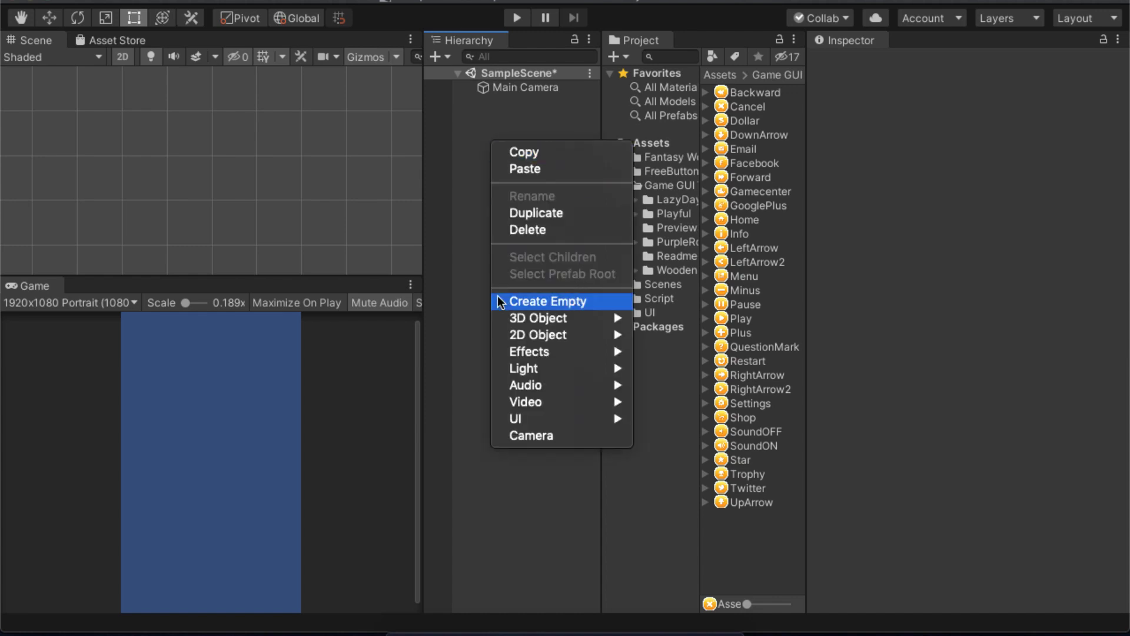
left_click(467, 171)
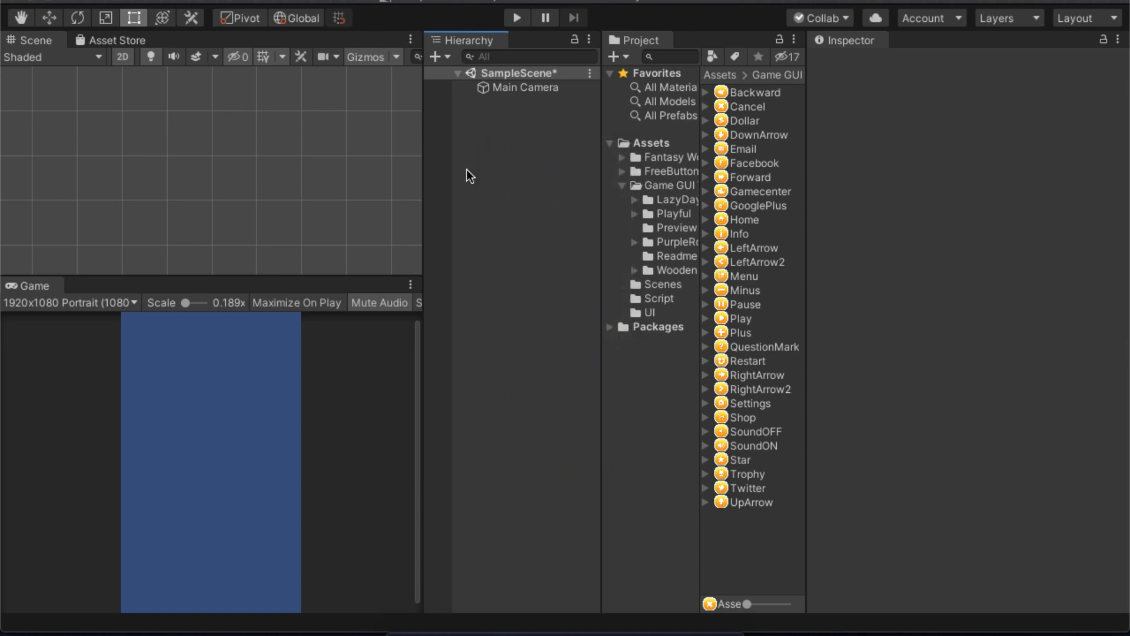
right_click(471, 164)
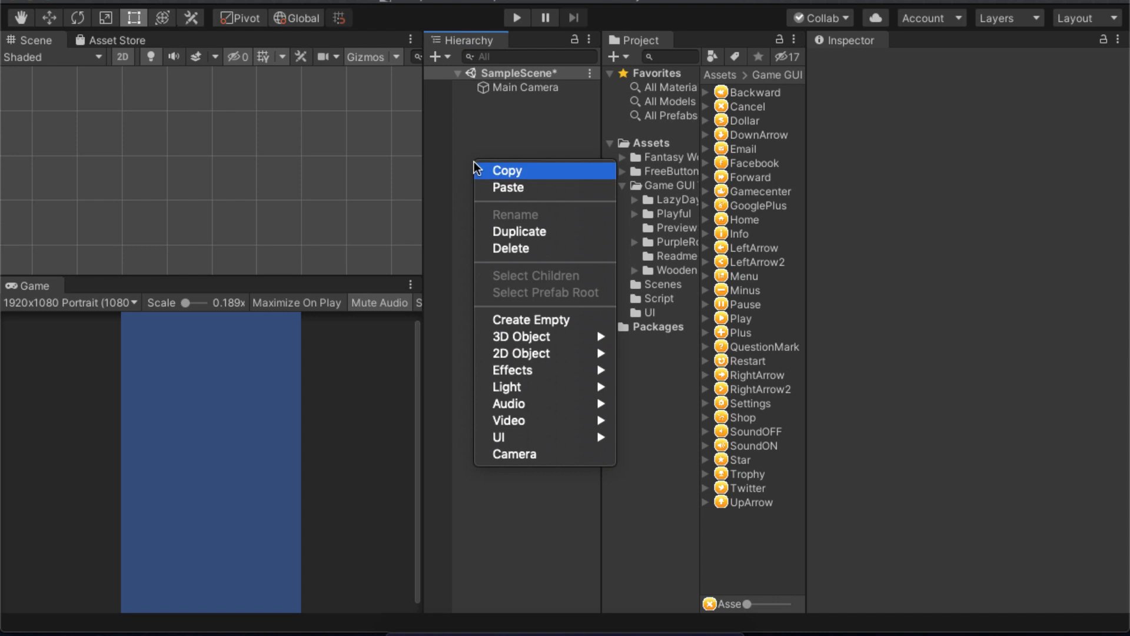
mouse_move(537, 440)
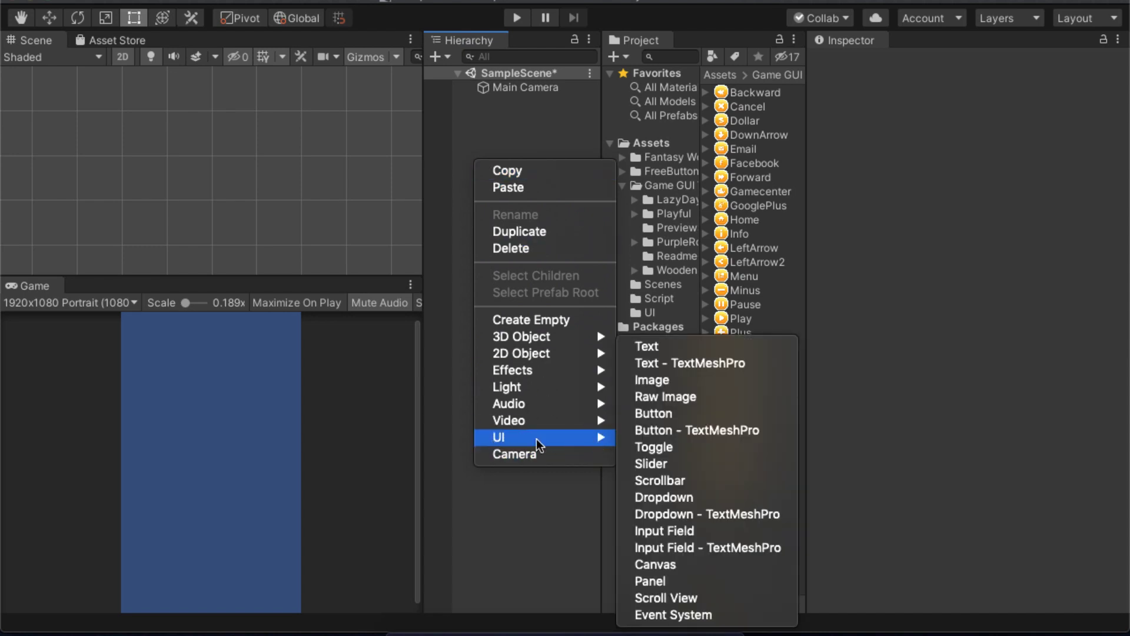
left_click(667, 382)
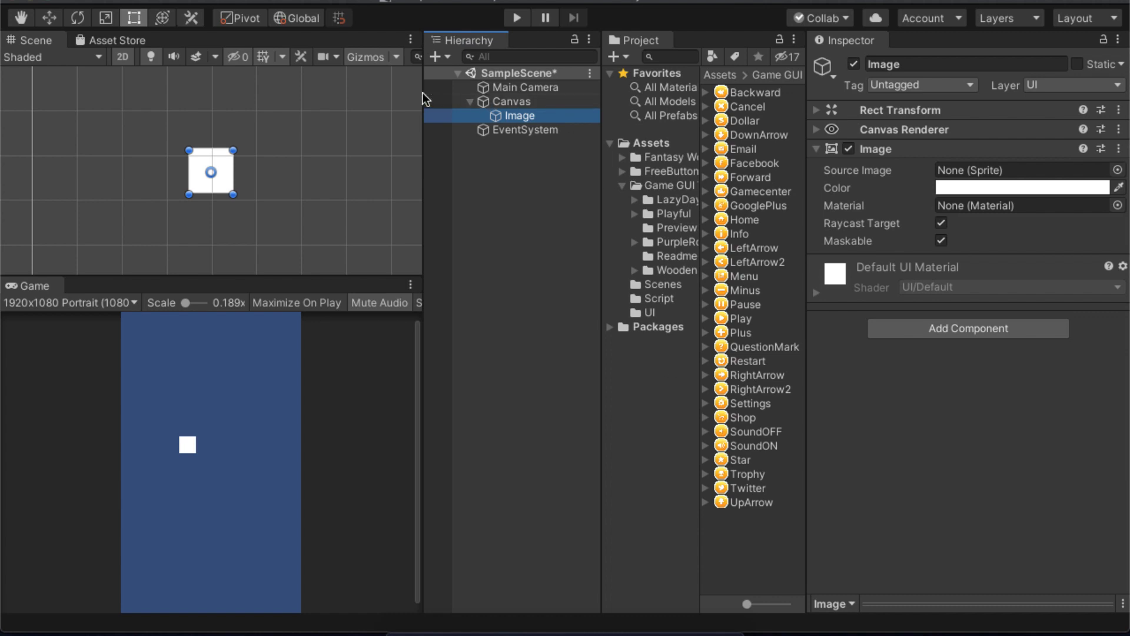
- Frame the new Image in the scene view, then delete it from the Canvas
left_click(529, 101)
left_click(514, 115)
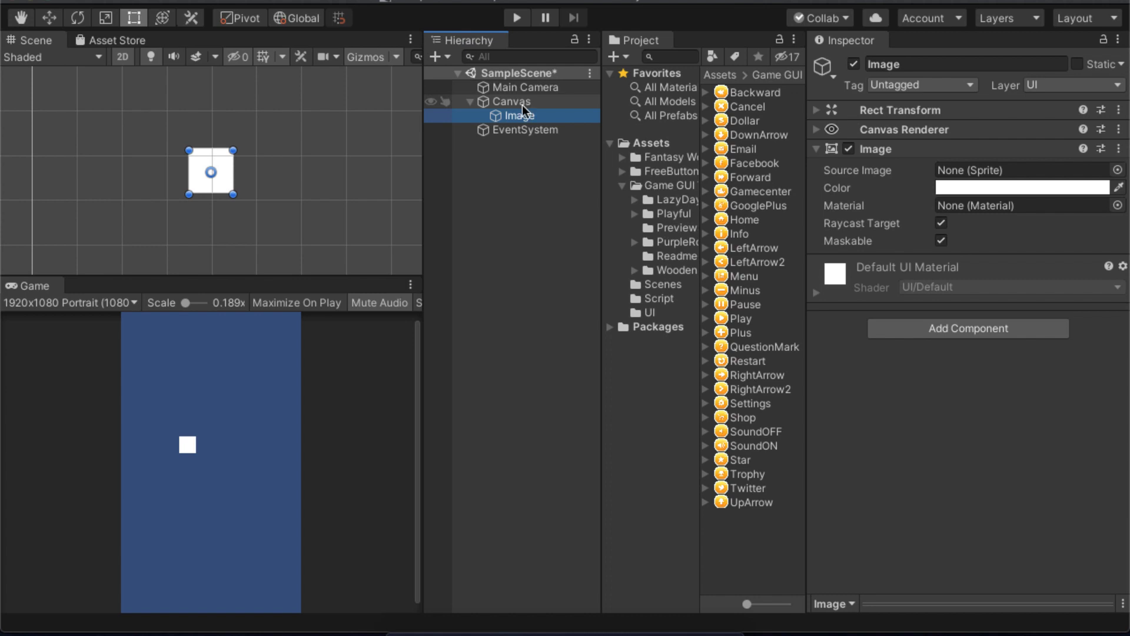
double_click(531, 112)
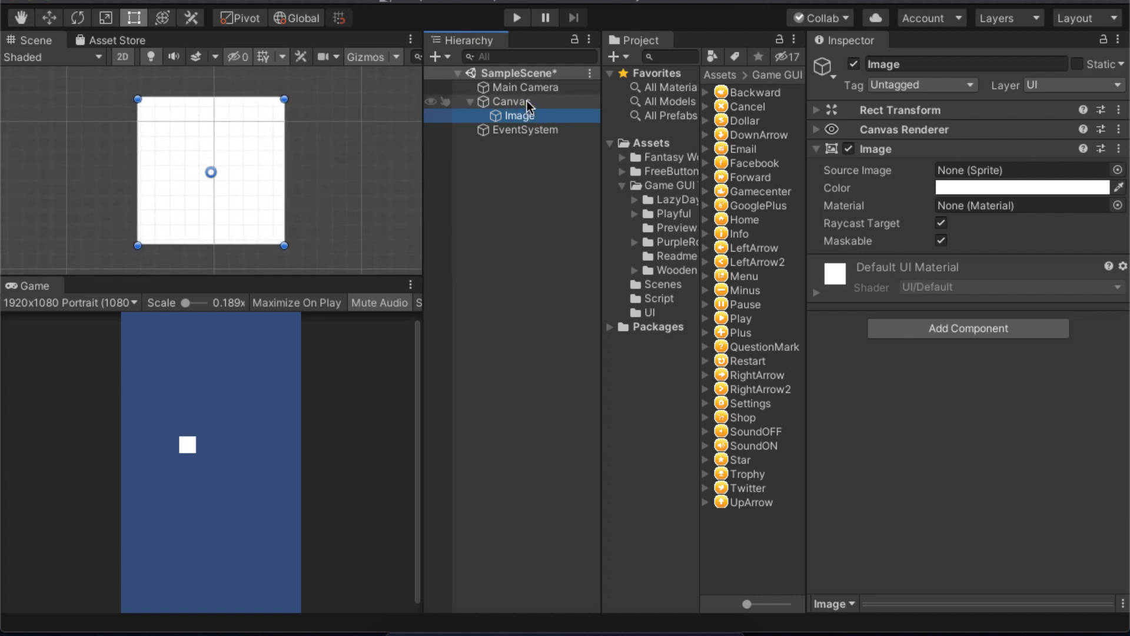
left_click(528, 101)
left_click(531, 113)
key("Delete")
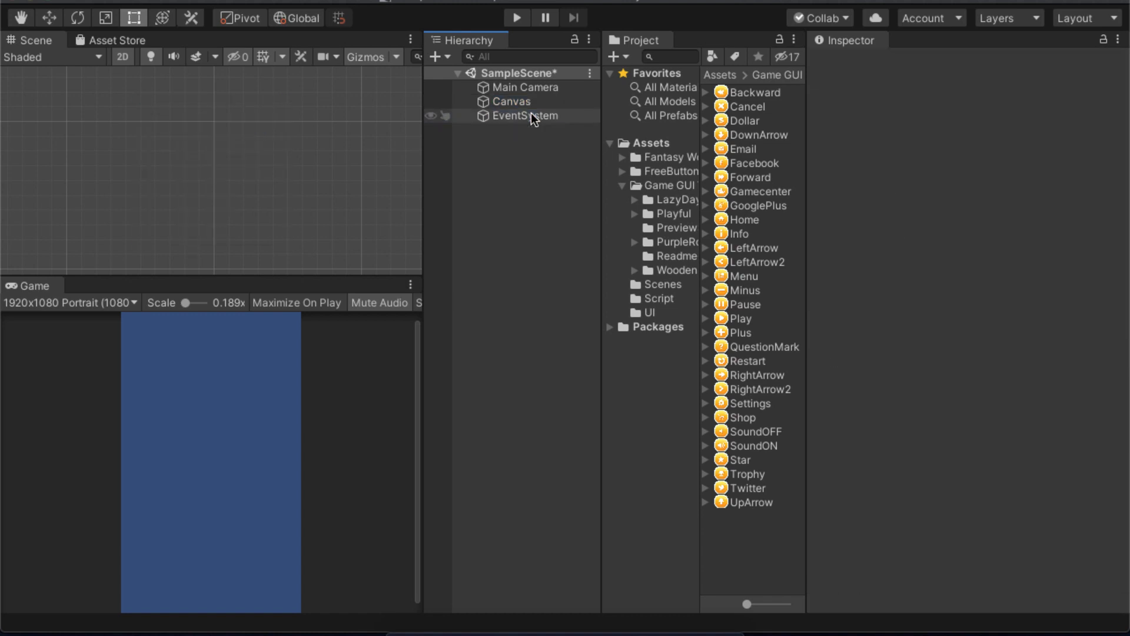
- Create a UI Image again inside the existing Canvas
right_click(488, 186)
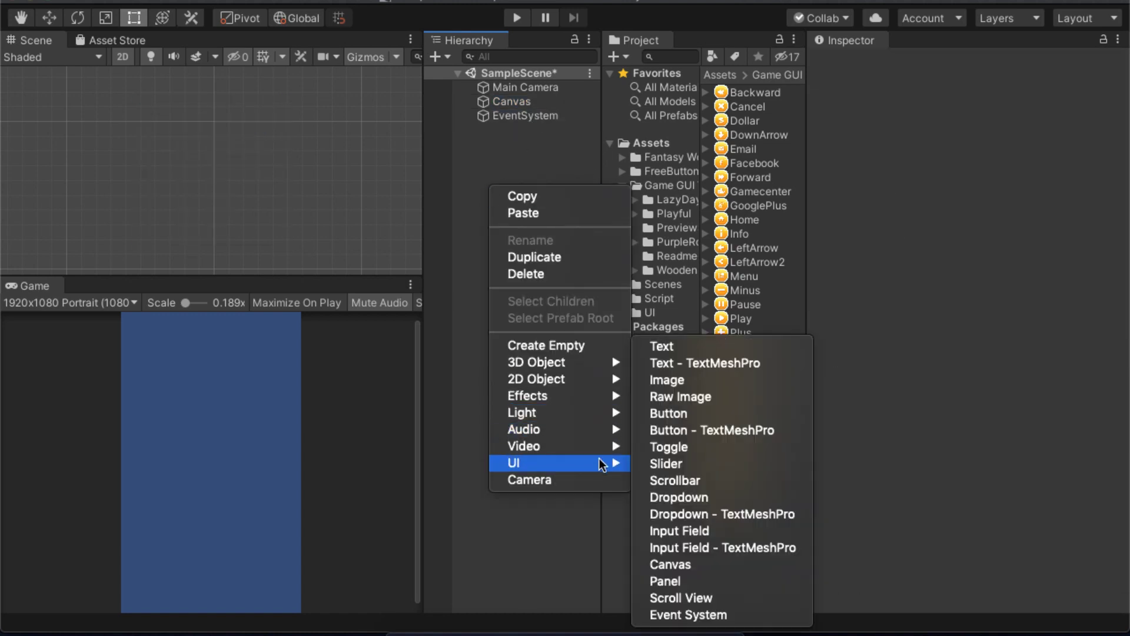
left_click(520, 169)
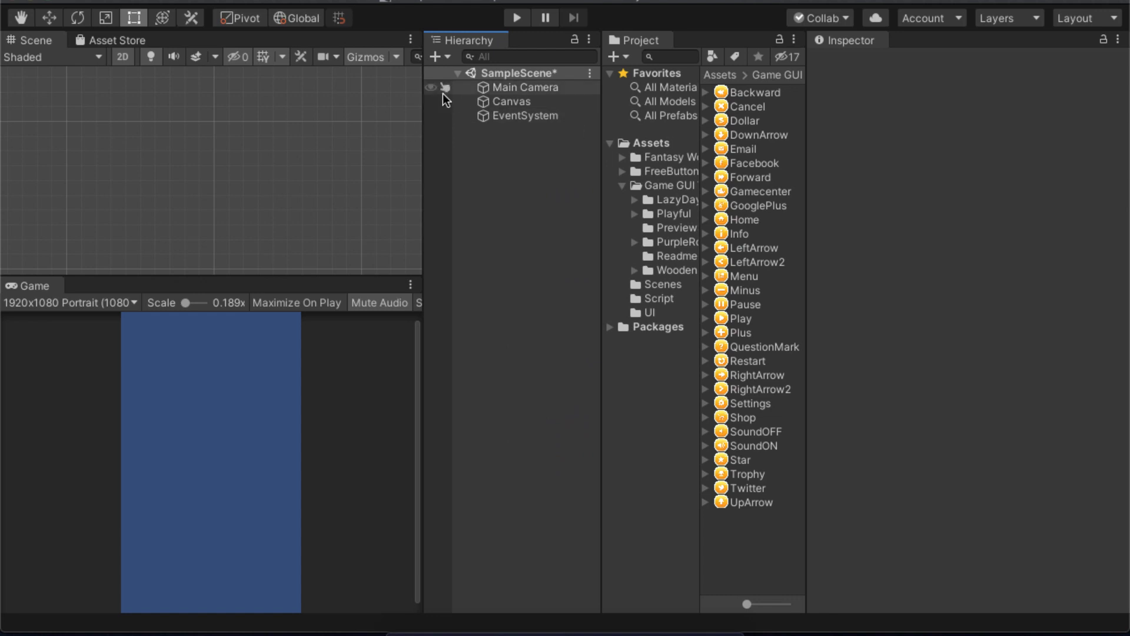
right_click(496, 224)
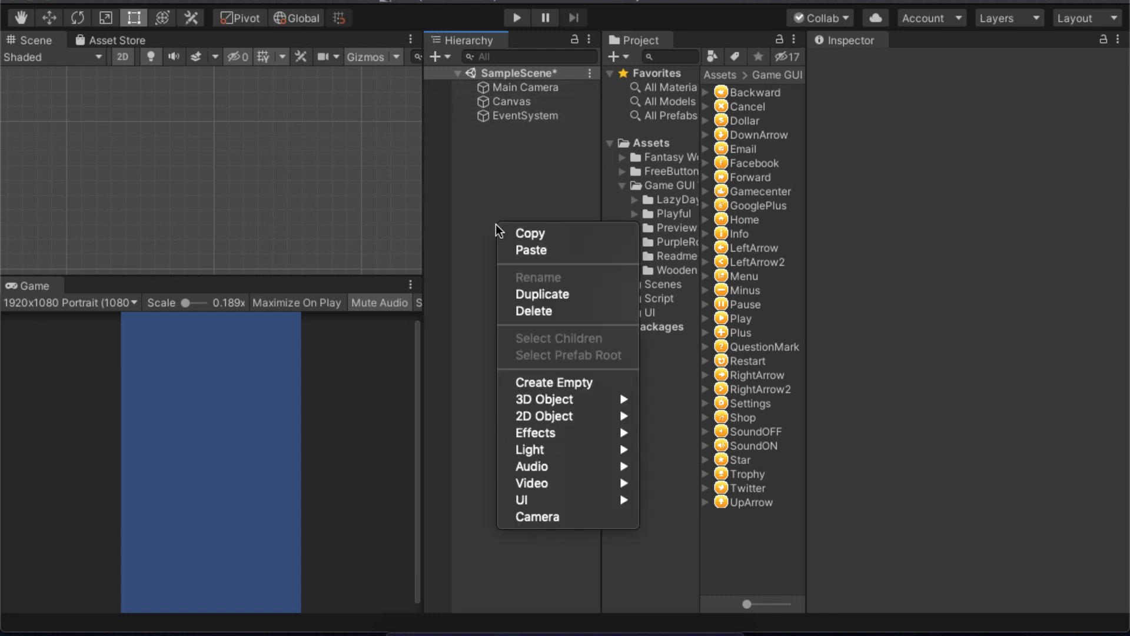
mouse_move(599, 502)
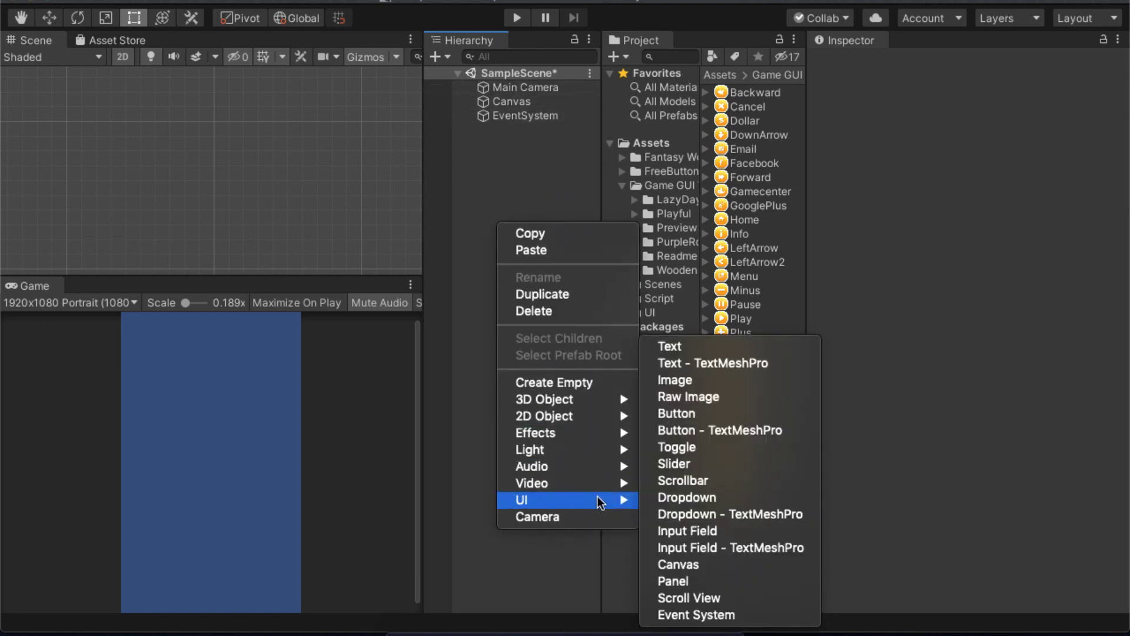
left_click(746, 379)
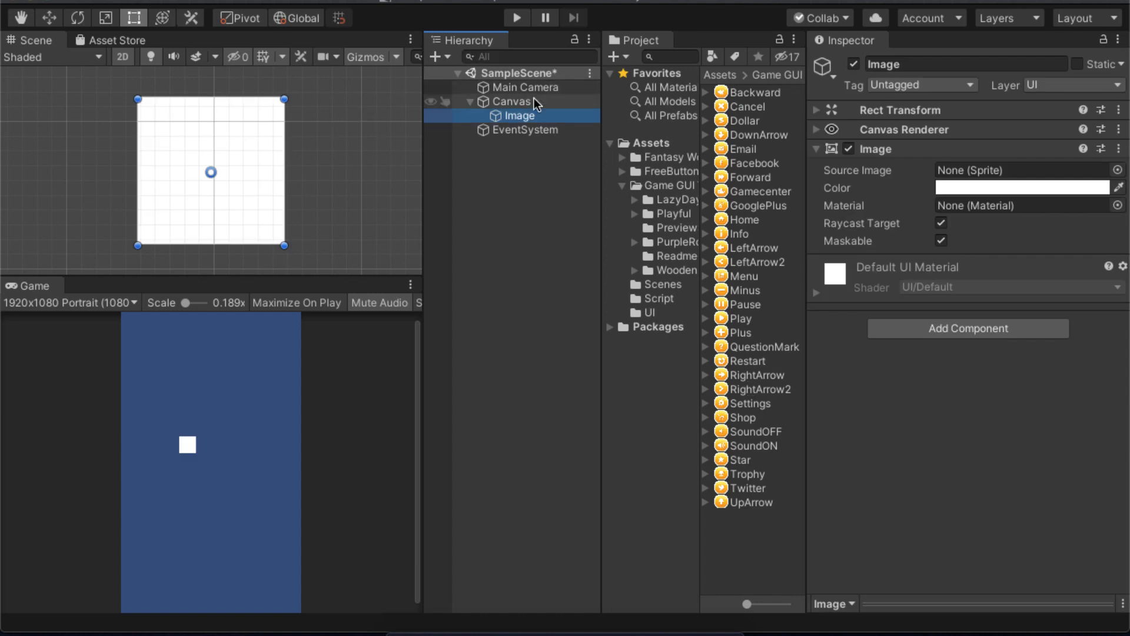
- Select the Image under the Canvas and expand its Rect Transform to view its position, size and pivot
left_click(531, 118)
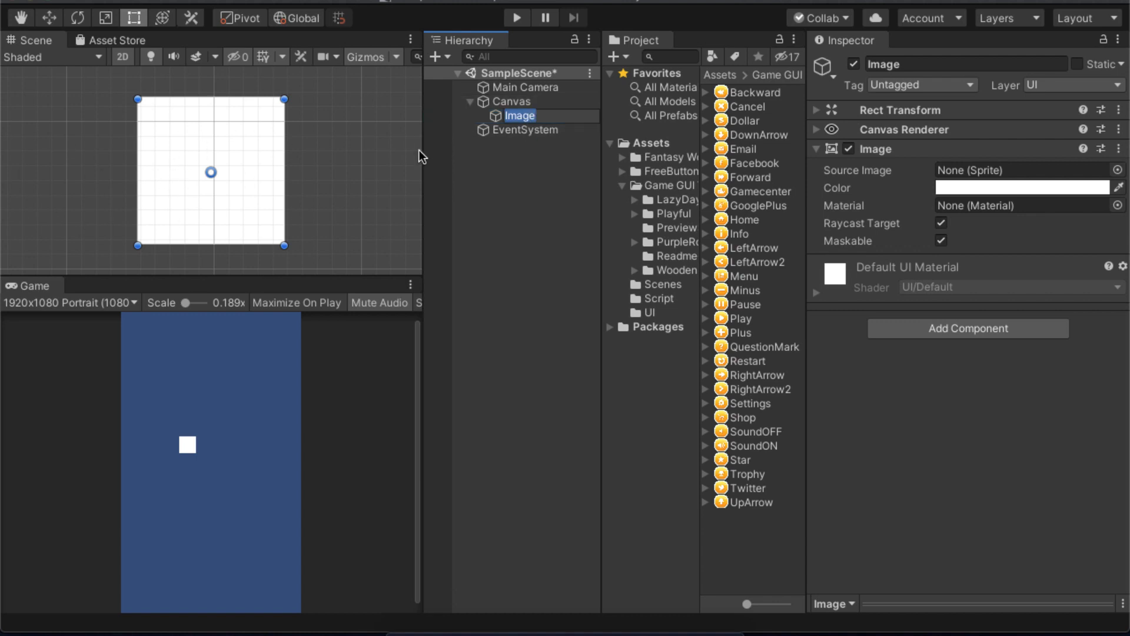
left_click(513, 140)
left_click(518, 116)
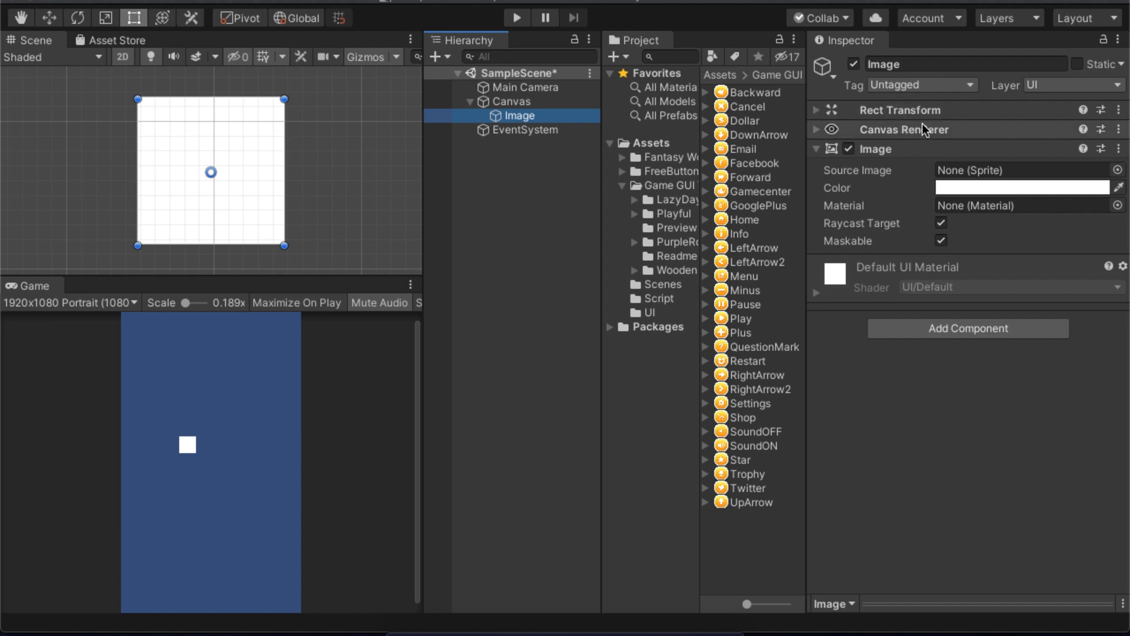
left_click(909, 111)
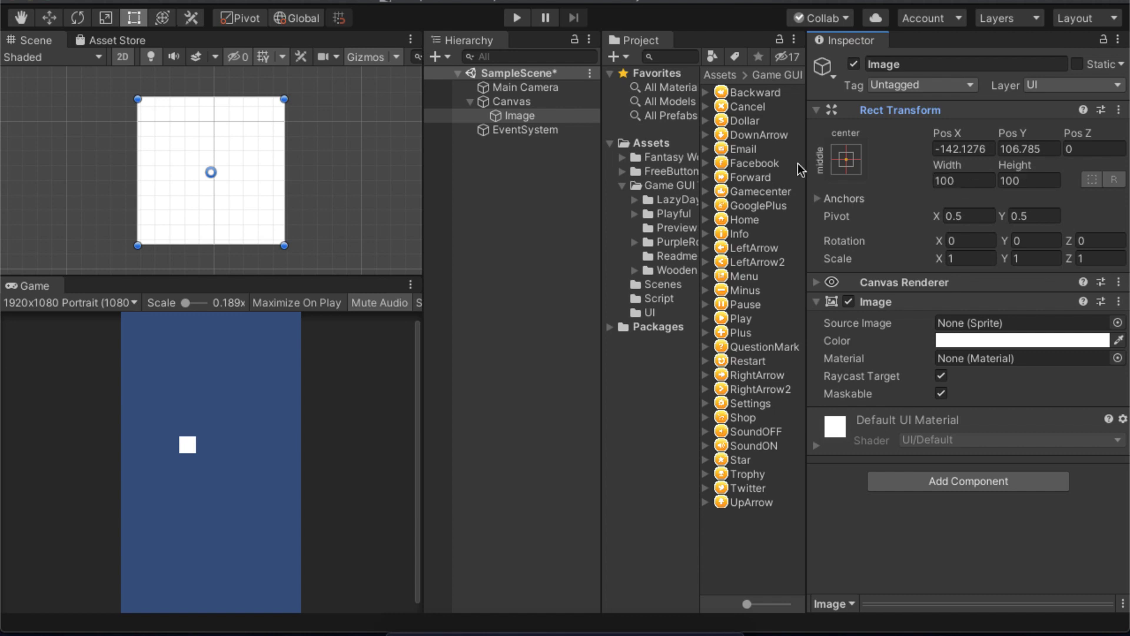
scroll(234, 179, "down", 1)
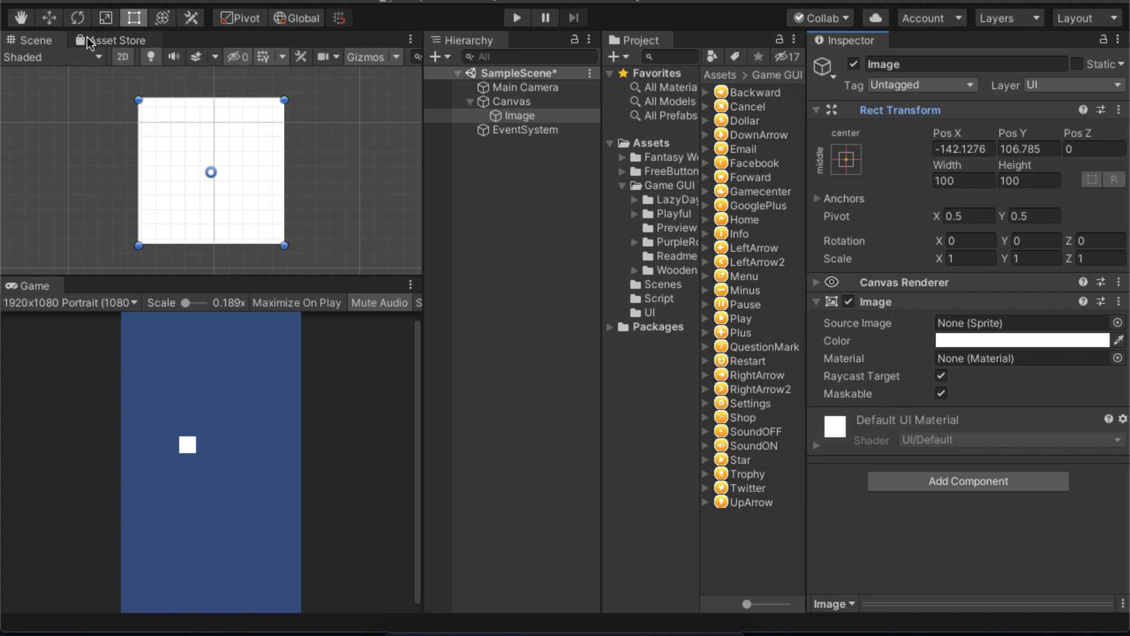
- Try the Move, Rotate and Scale tools, then move the Image horizontally to about Pos X -118.3
left_click(52, 19)
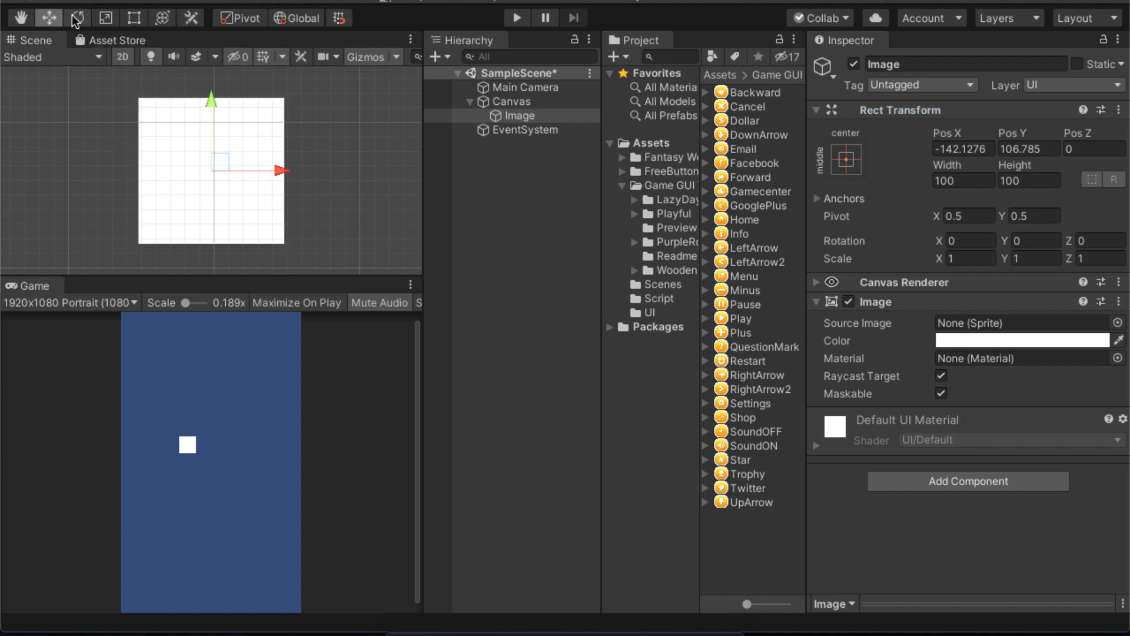
left_click(66, 19)
left_click(52, 19)
left_click(101, 20)
left_click(76, 21)
left_click(48, 21)
left_click(78, 21)
left_click(50, 18)
left_click_drag(251, 171, 312, 172)
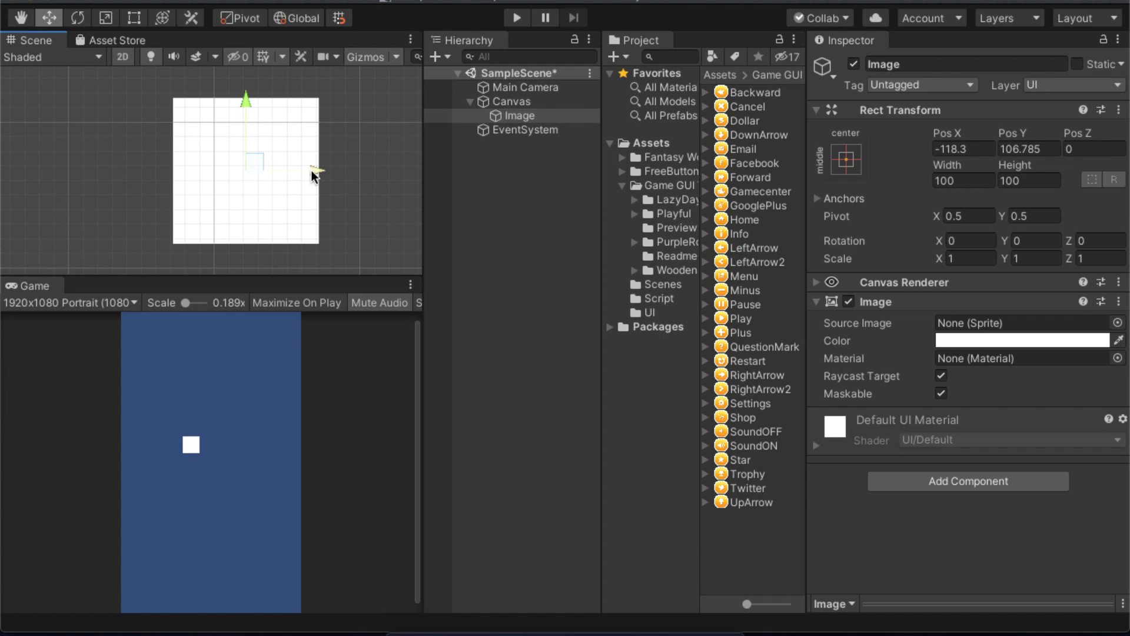
- Reposition the Image freehand with the Rect tool to about Pos X -149.5, Pos Y 95.2
key("t")
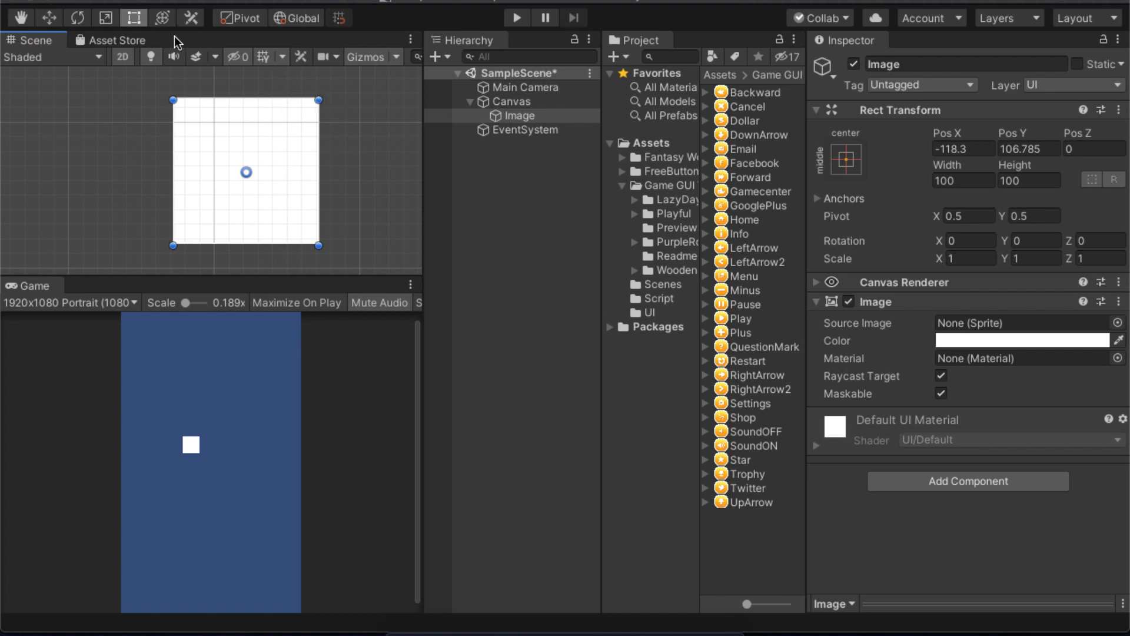
left_click_drag(276, 145, 340, 122)
key("ctrl+z")
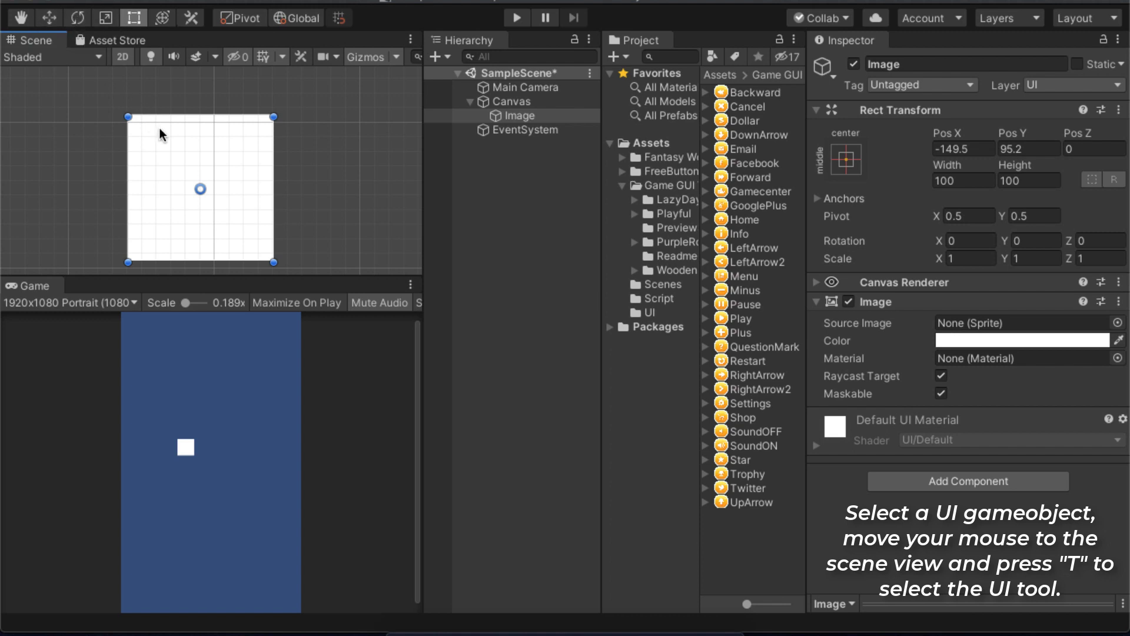
- Cycle through the transform tools back to the Rect tool and move the Image to about Pos X -151.3, Pos Y 107.4
key("w")
key("e")
key("r")
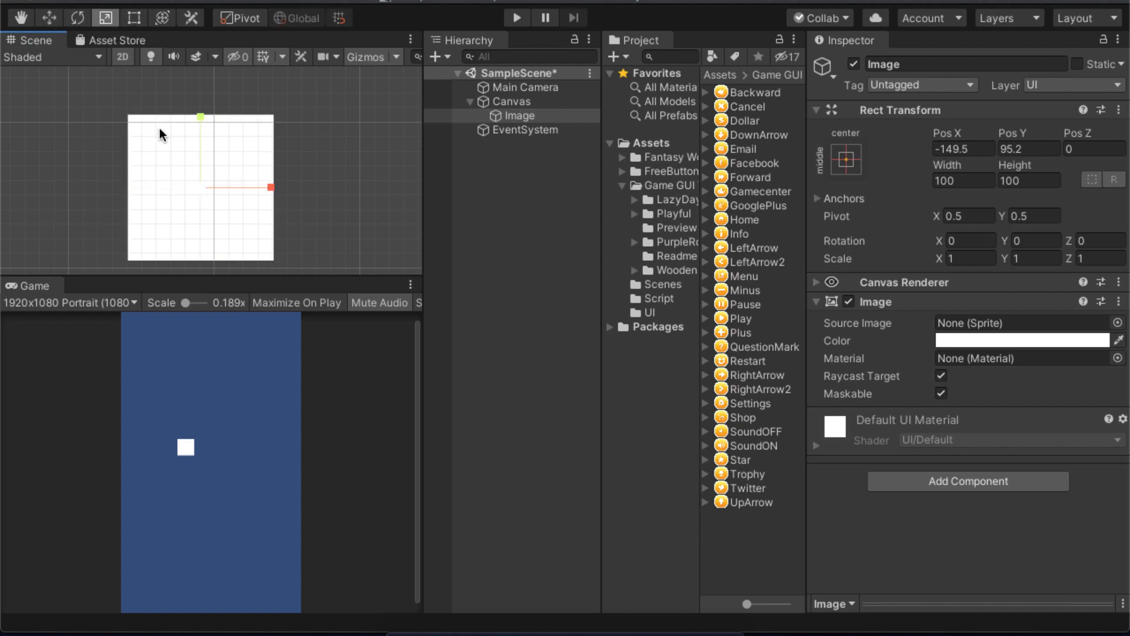
key("t")
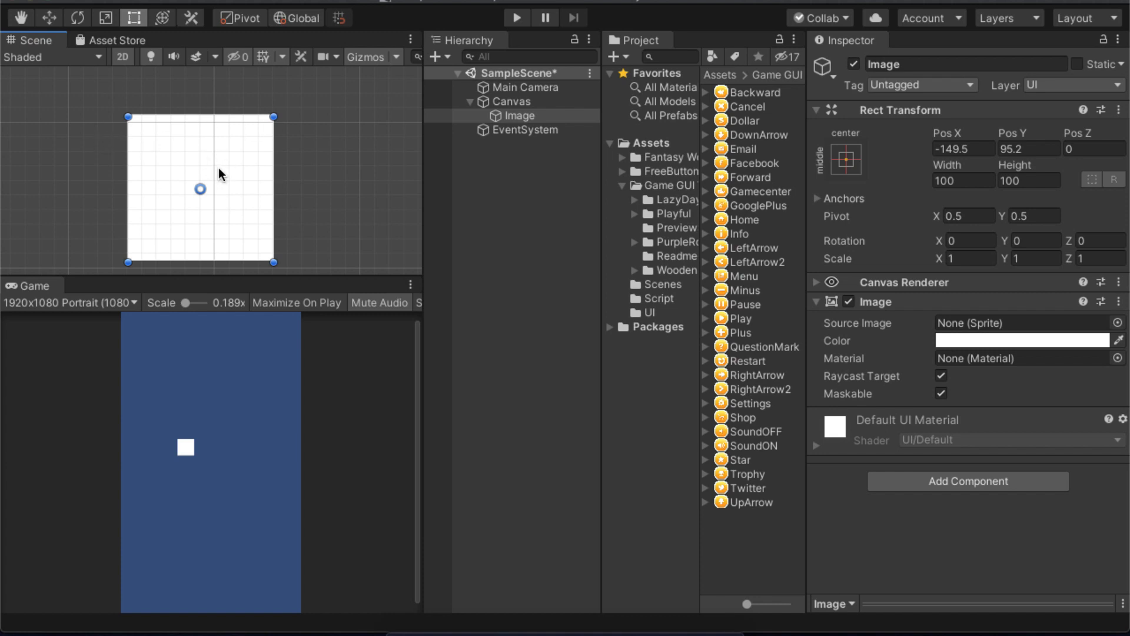
left_click_drag(212, 169, 183, 189)
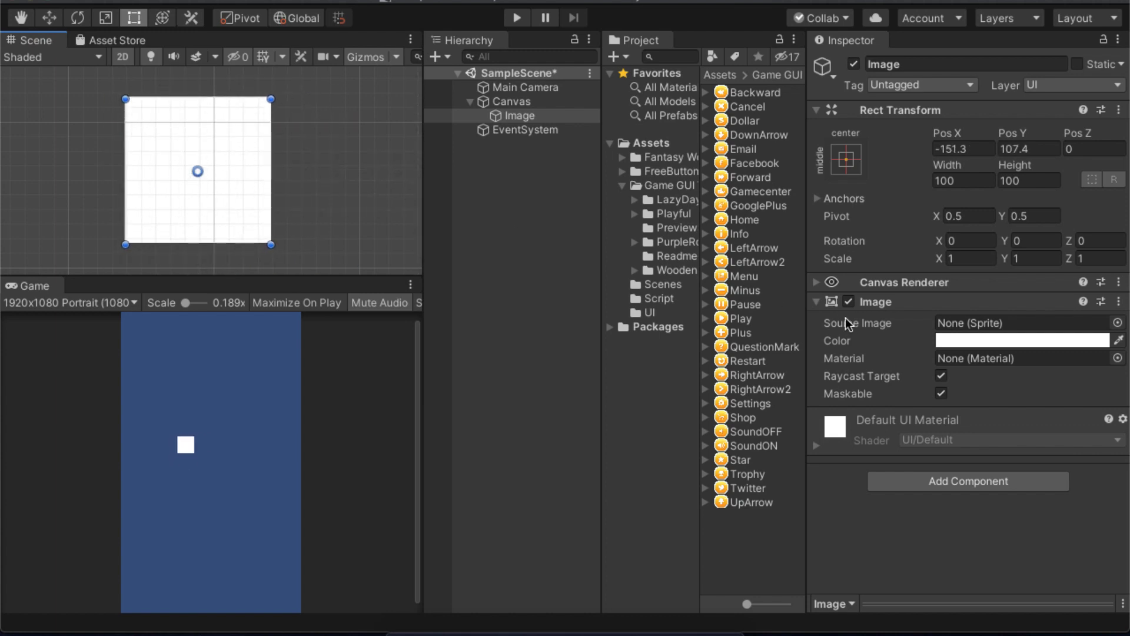
- Collapse the Image's Rect Transform and view the Canvas Renderer component's settings
left_click(912, 110)
left_click(900, 130)
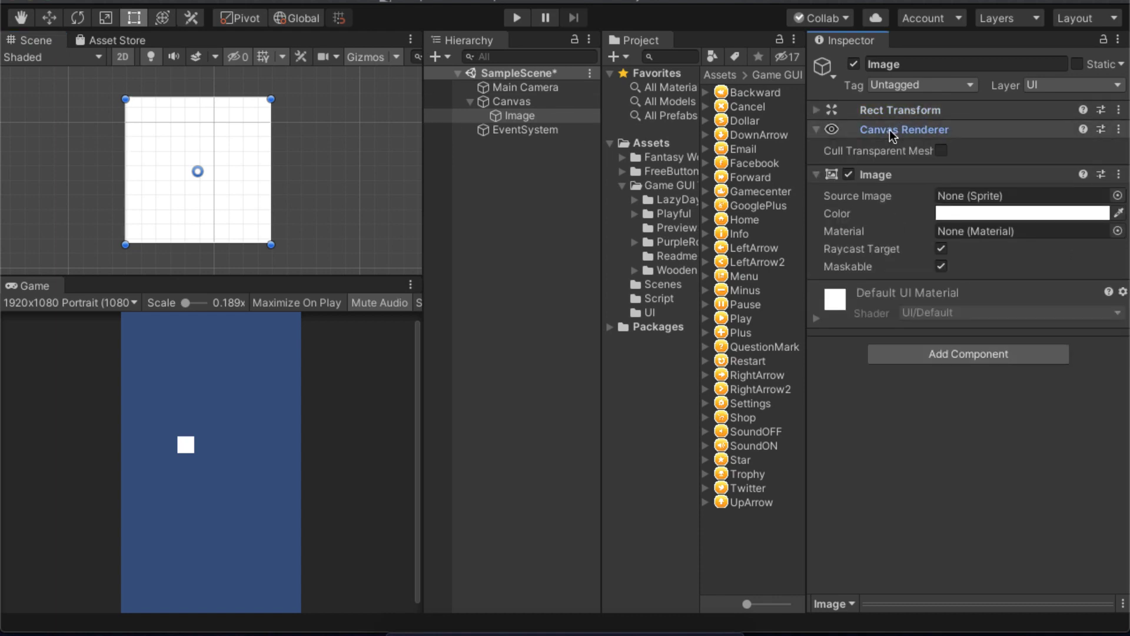
left_click(945, 129)
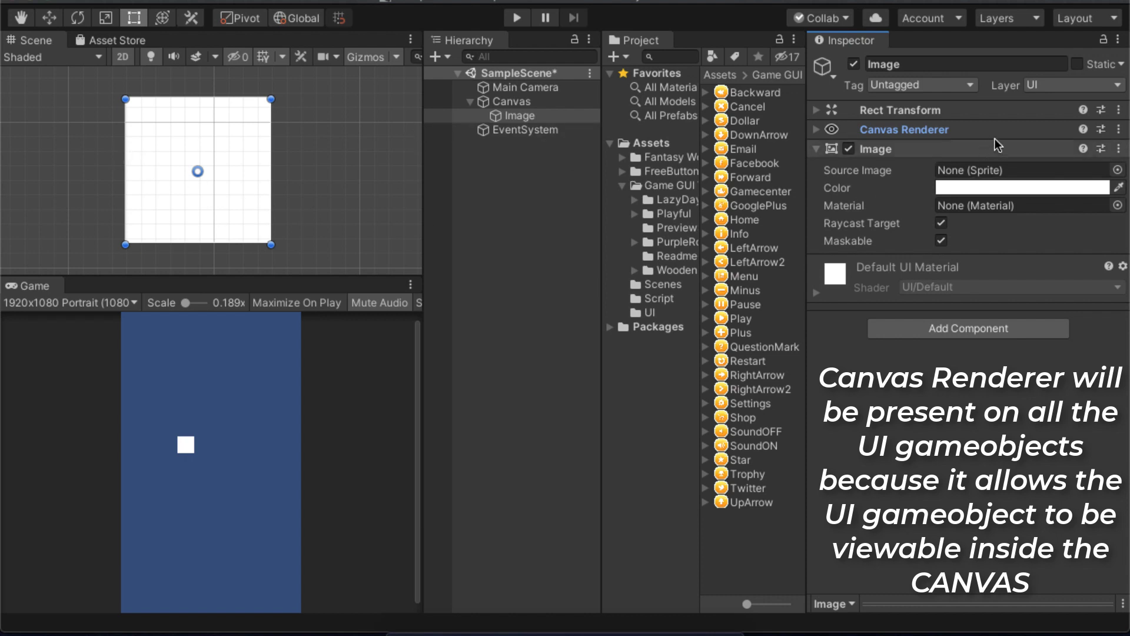
- Try to remove the Canvas Renderer component from the Image and read the dependency notice
left_click(1120, 129)
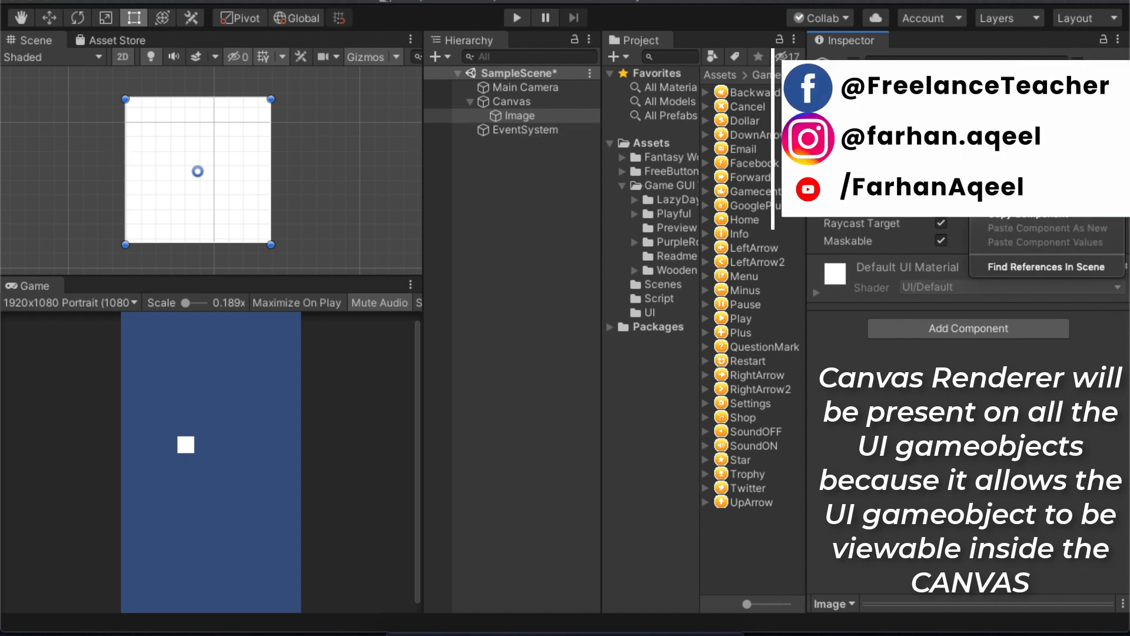
left_click(989, 170)
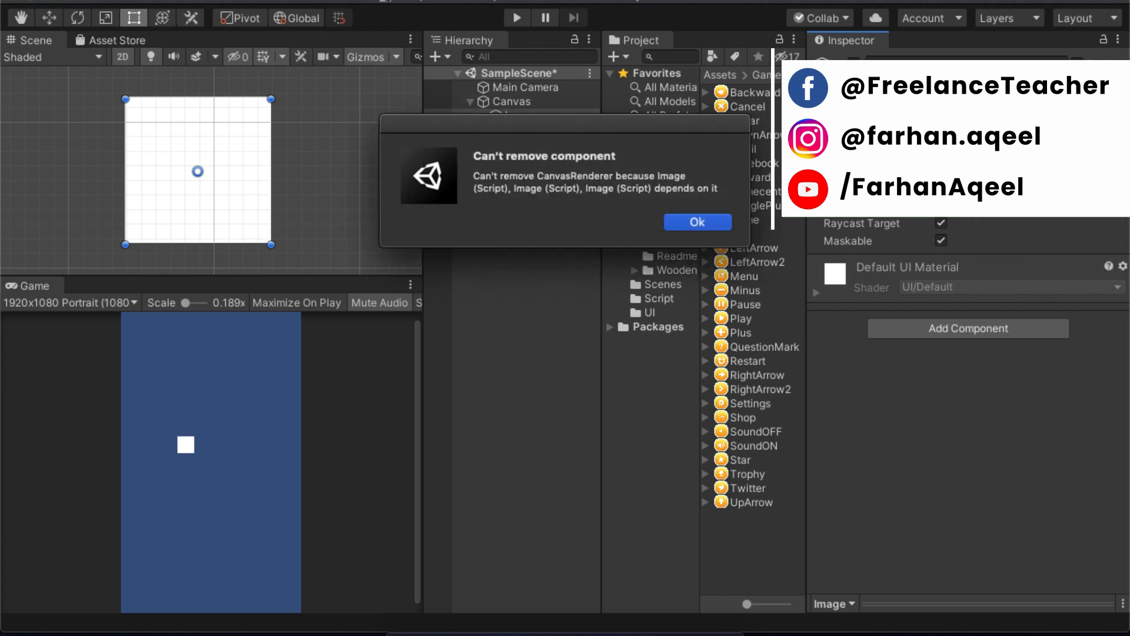
double_click(515, 187)
left_click_drag(515, 187, 740, 227)
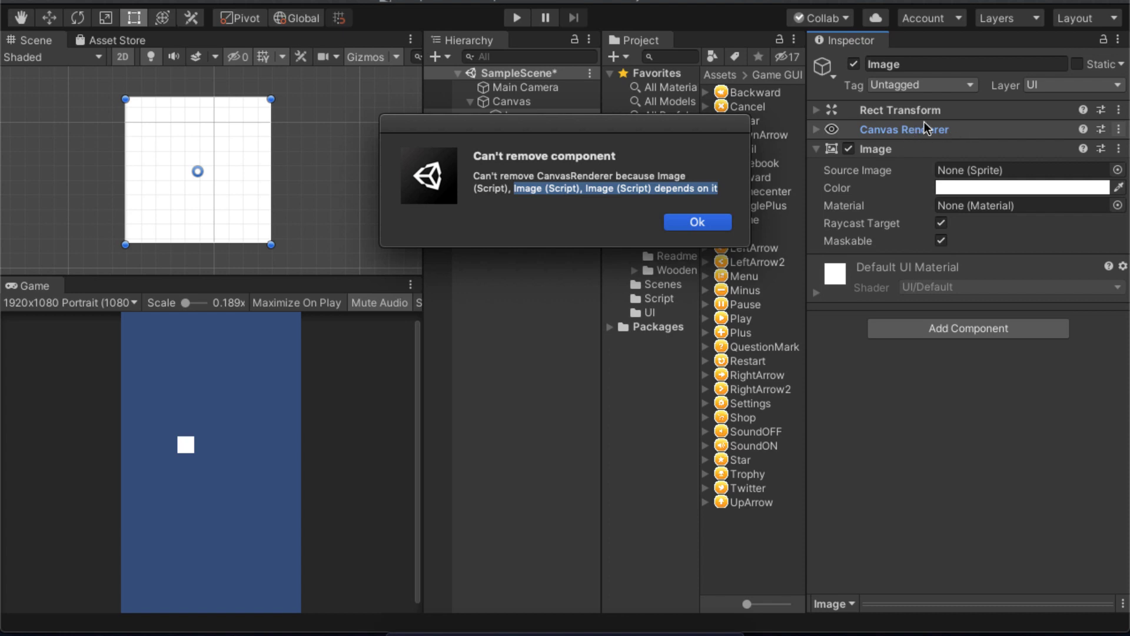
left_click(697, 221)
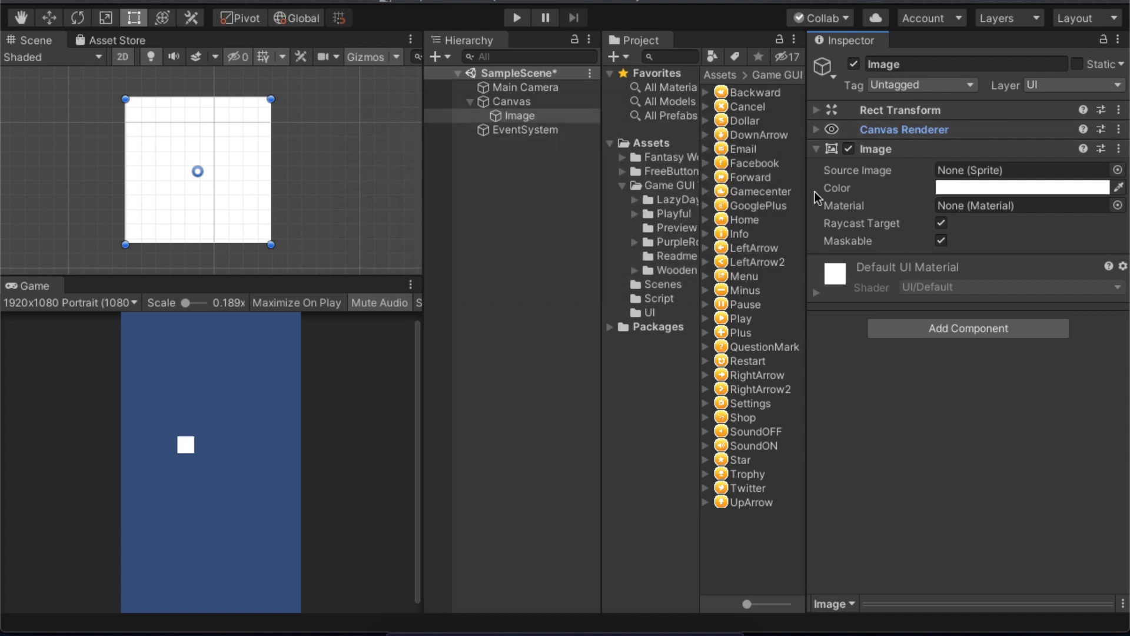
- Recheck the Canvas Renderer's settings and try once more to remove the component from the Image
left_click(910, 133)
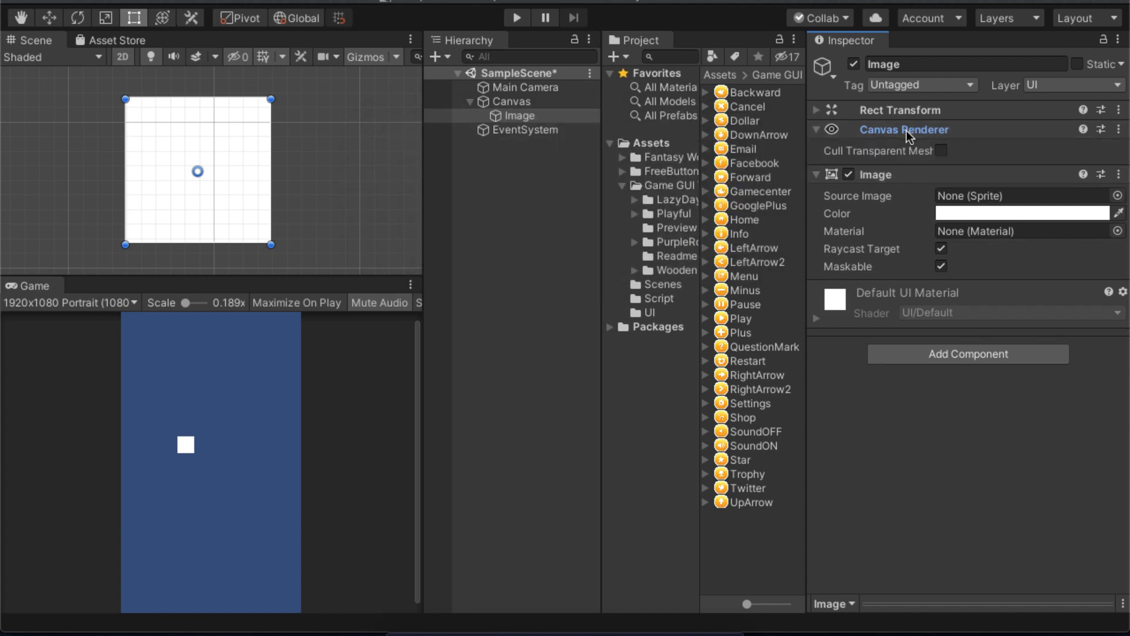
left_click(907, 130)
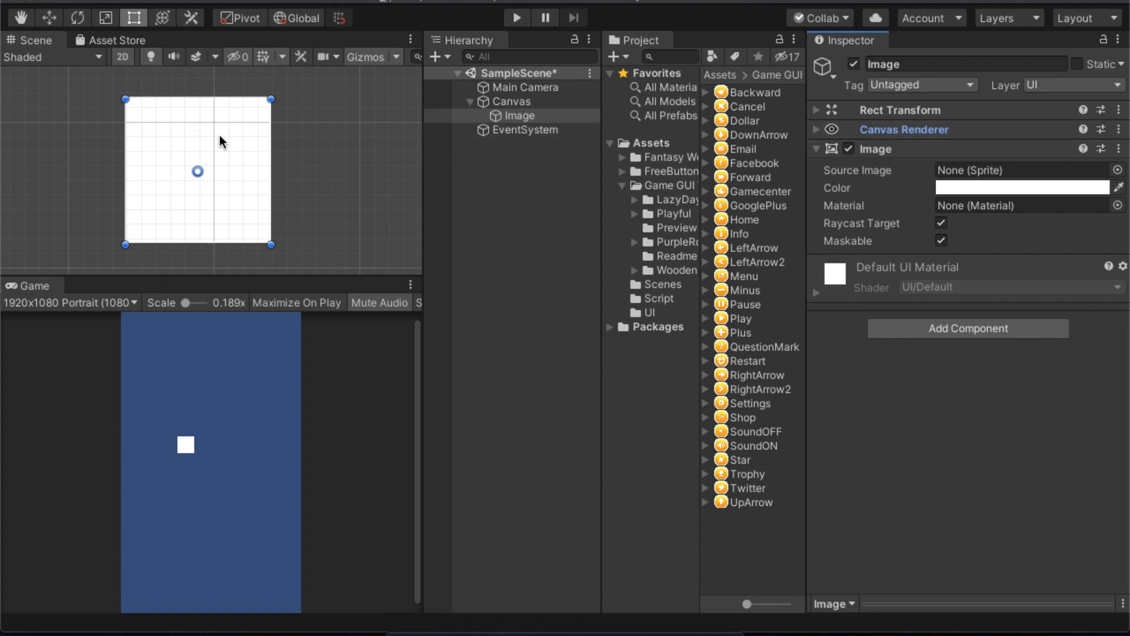
left_click(1118, 129)
left_click(1076, 170)
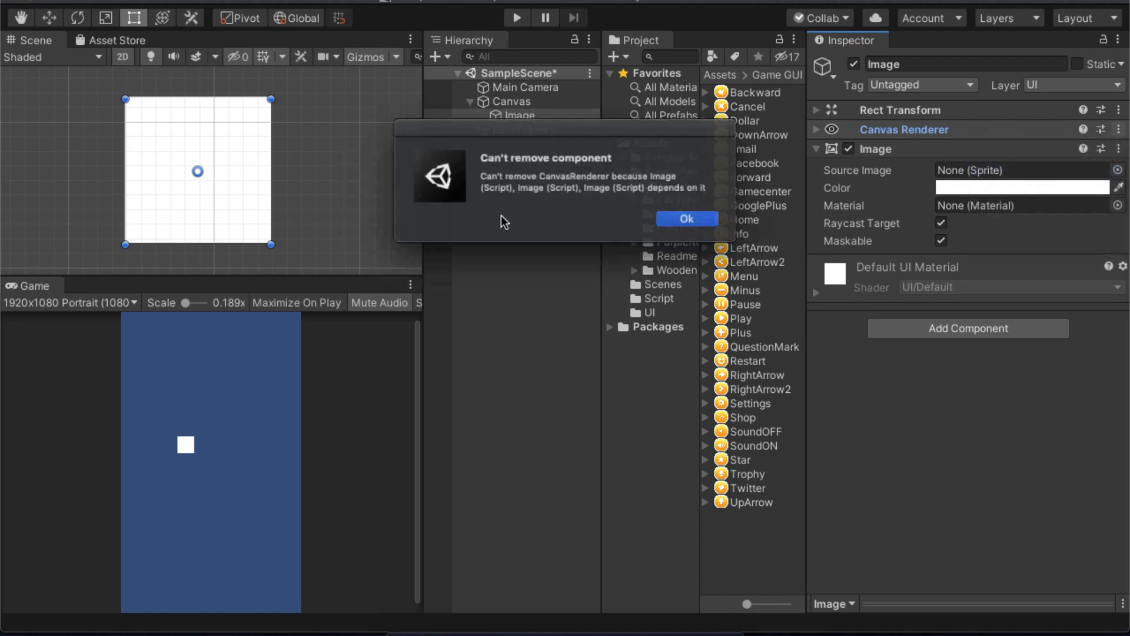
left_click(695, 219)
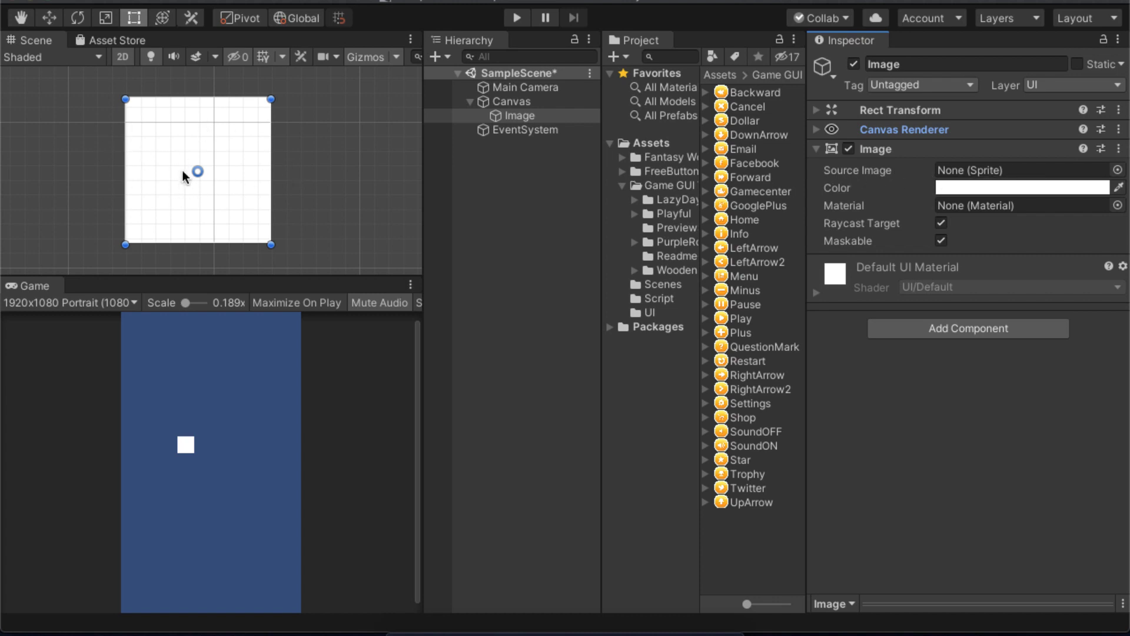
- Assign the yellow Backward sprite from the Game GUI assets as the Image component's Source Image
scroll(167, 178, "up", 2)
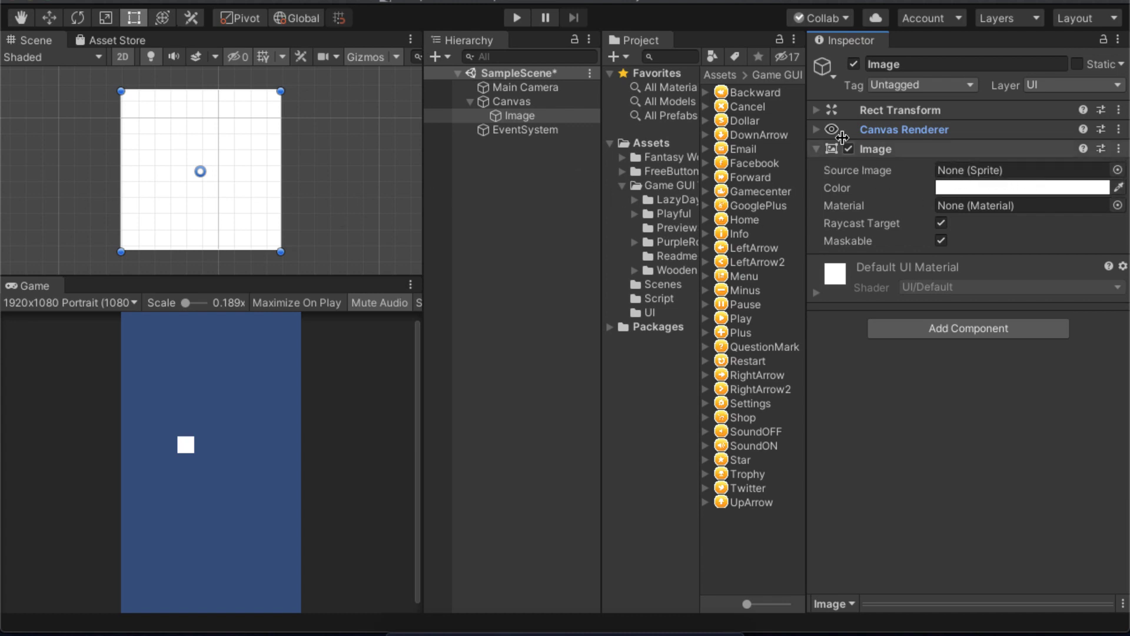
left_click_drag(744, 92, 797, 157)
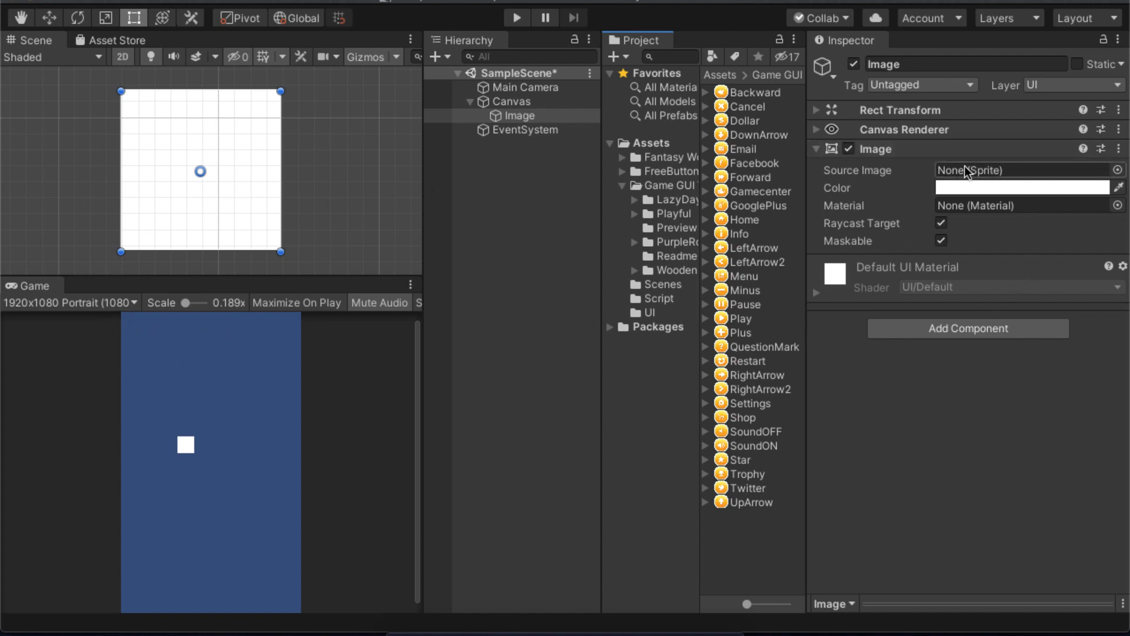
key("ctrl+s")
left_click(724, 96)
left_click_drag(723, 91, 994, 168)
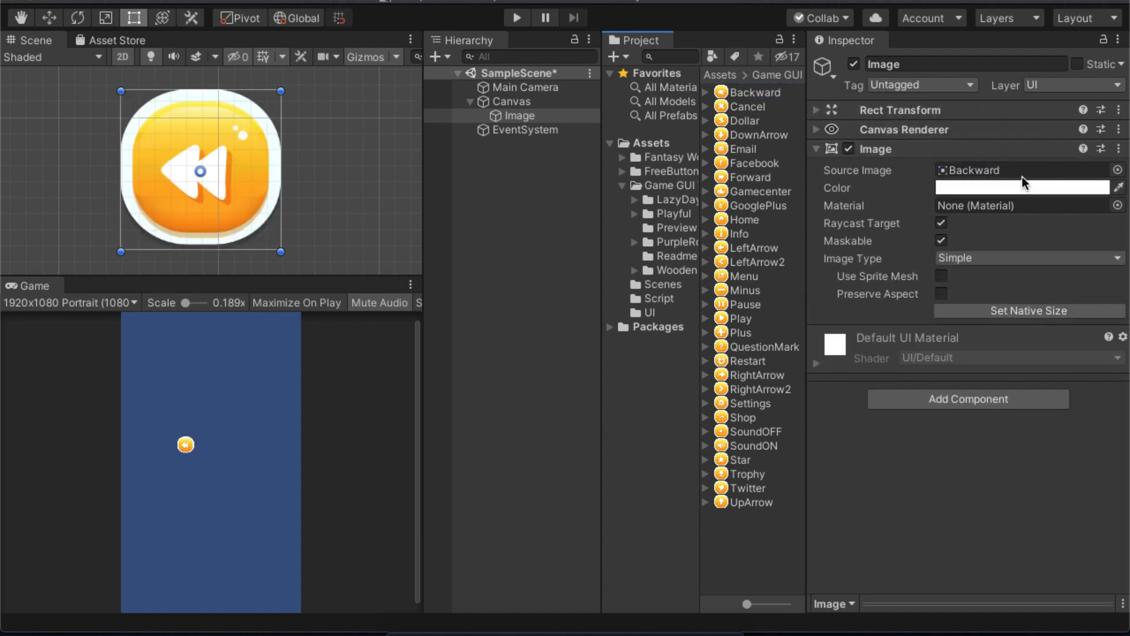
- Examine the Backward texture's import settings and its Texture Type options, keeping Sprite (2D and UI)
left_click(731, 105)
left_click(733, 93)
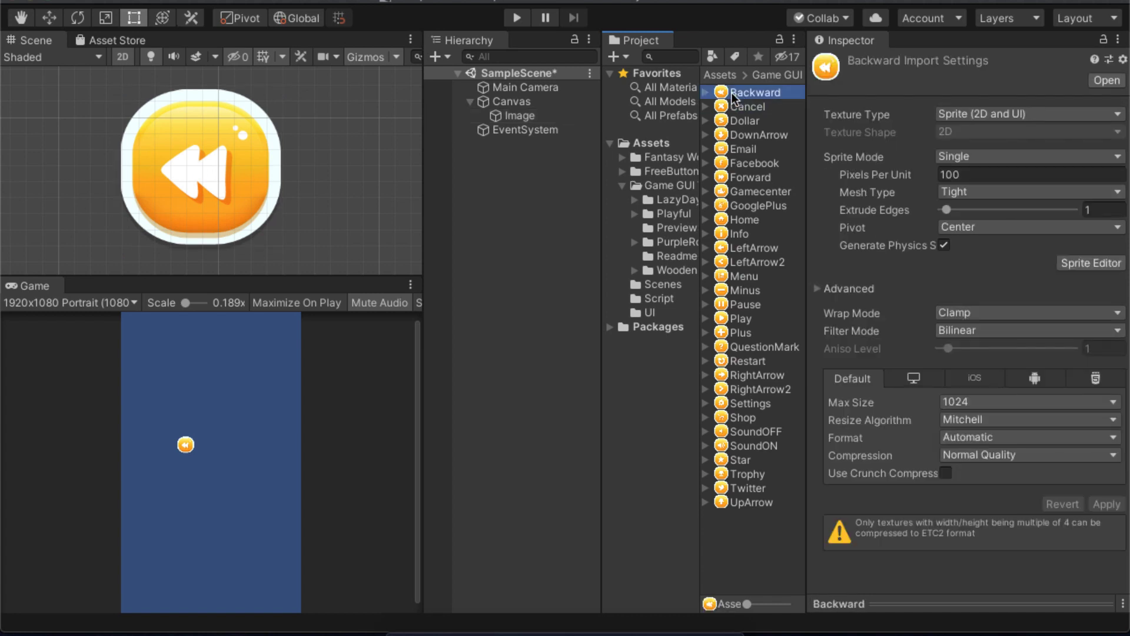
left_click(729, 107)
left_click(725, 94)
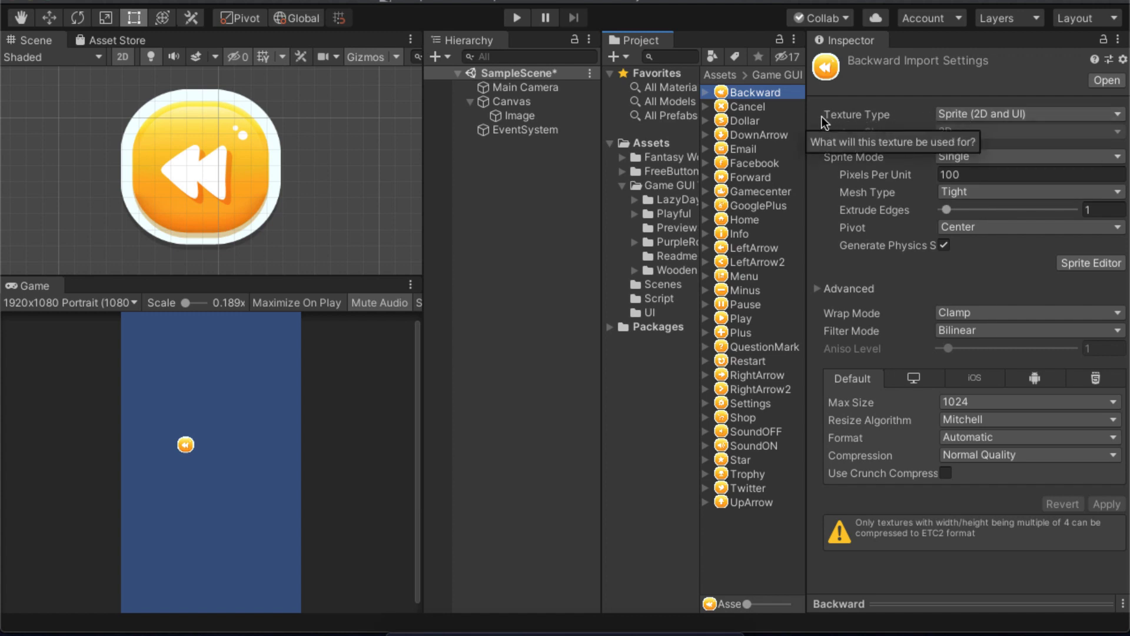
left_click(959, 115)
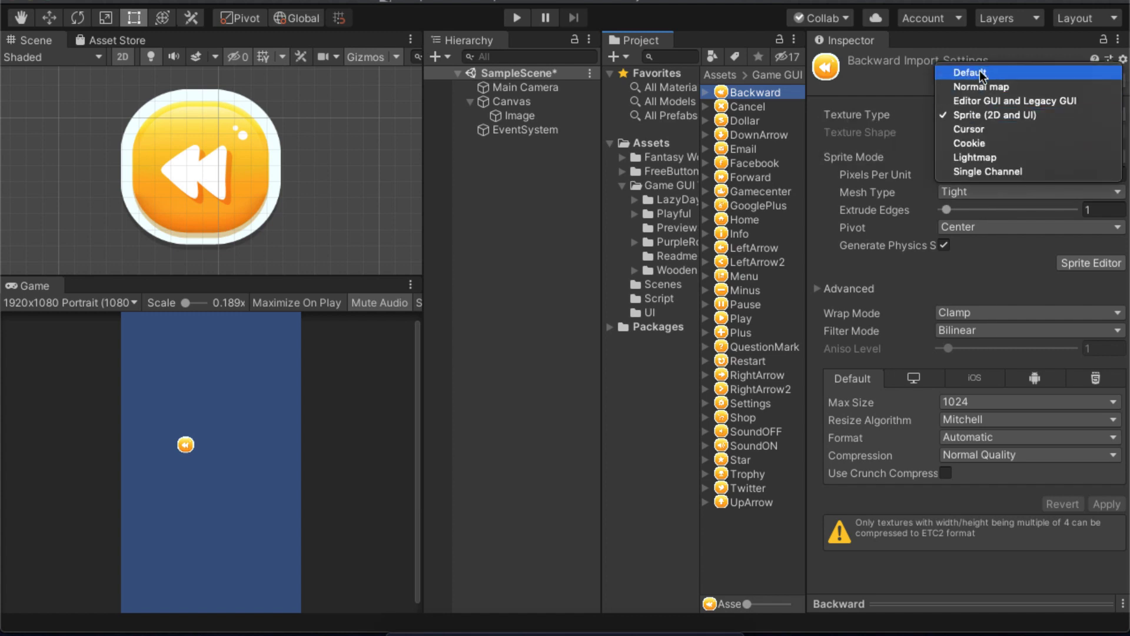
left_click(995, 115)
left_click(1007, 115)
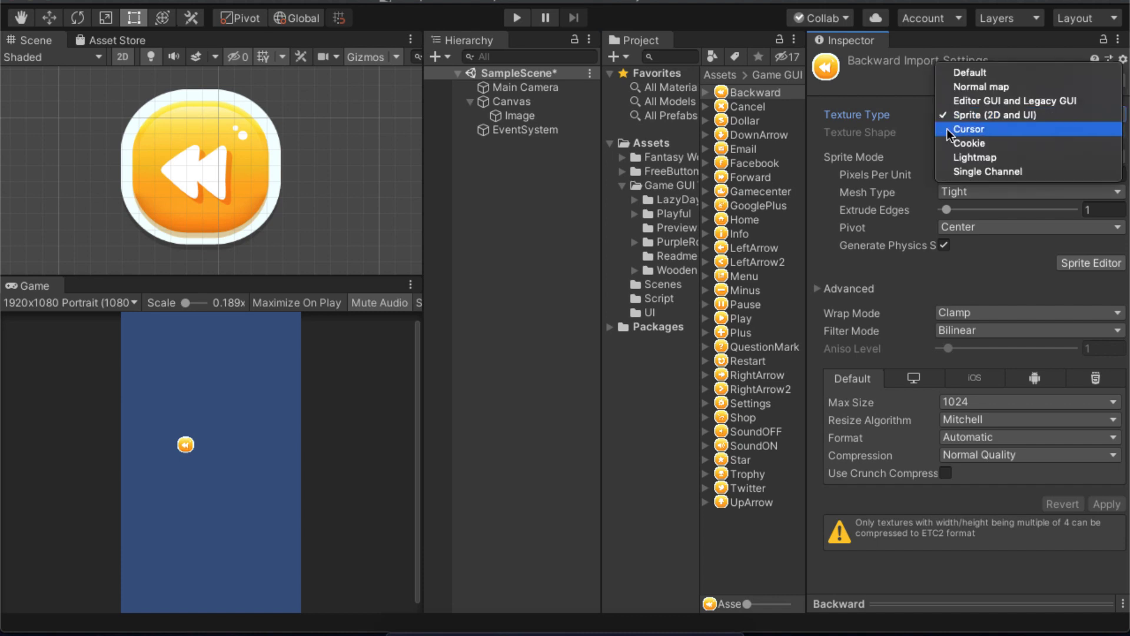
left_click(1072, 115)
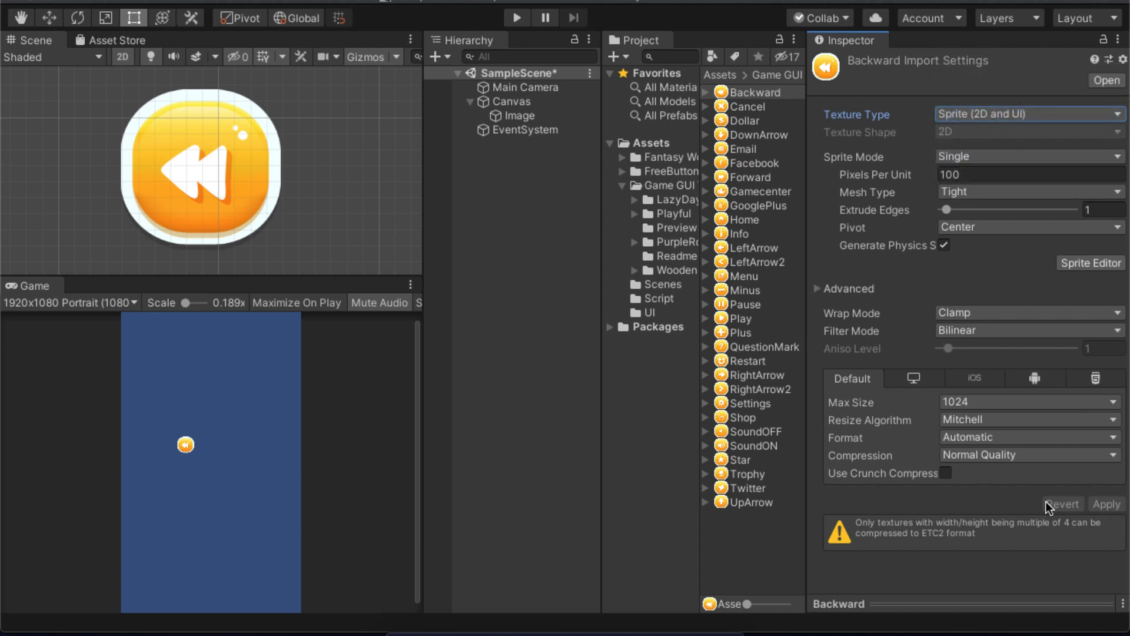
- Expand and collapse the Backward texture asset repeatedly to examine its sprite sub-asset
left_click(704, 94)
left_click(704, 94)
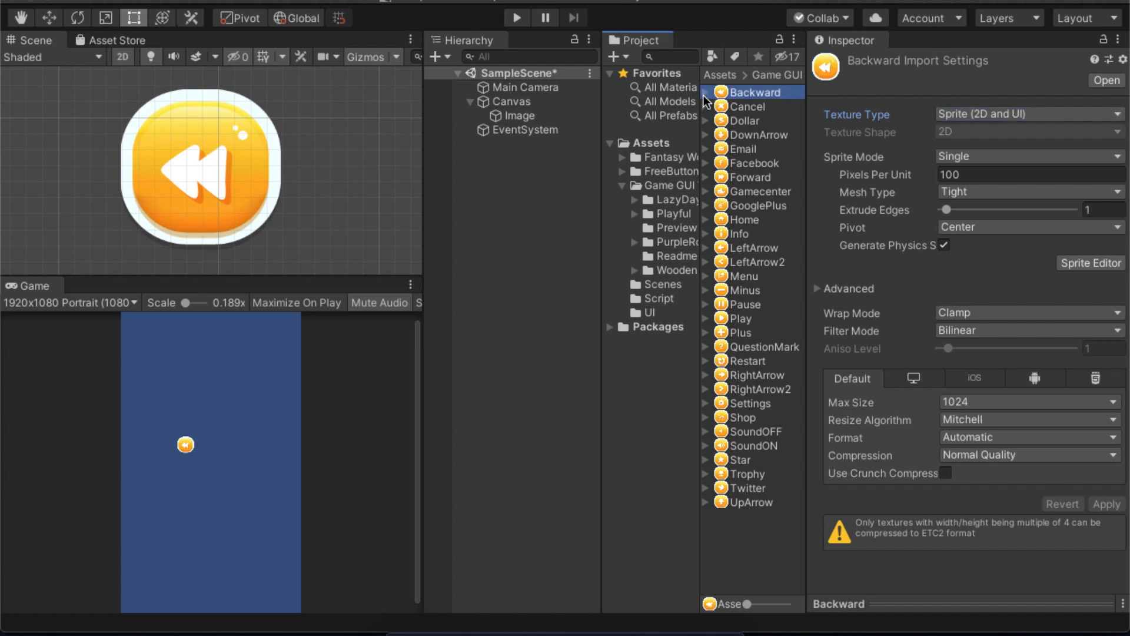
left_click(705, 94)
left_click(705, 94)
left_click(705, 94)
left_click(705, 94)
left_click(705, 94)
left_click(705, 94)
- Try the Default Texture Type on the Backward texture, then return it to Sprite (2D and UI)
left_click(1045, 115)
left_click(1036, 73)
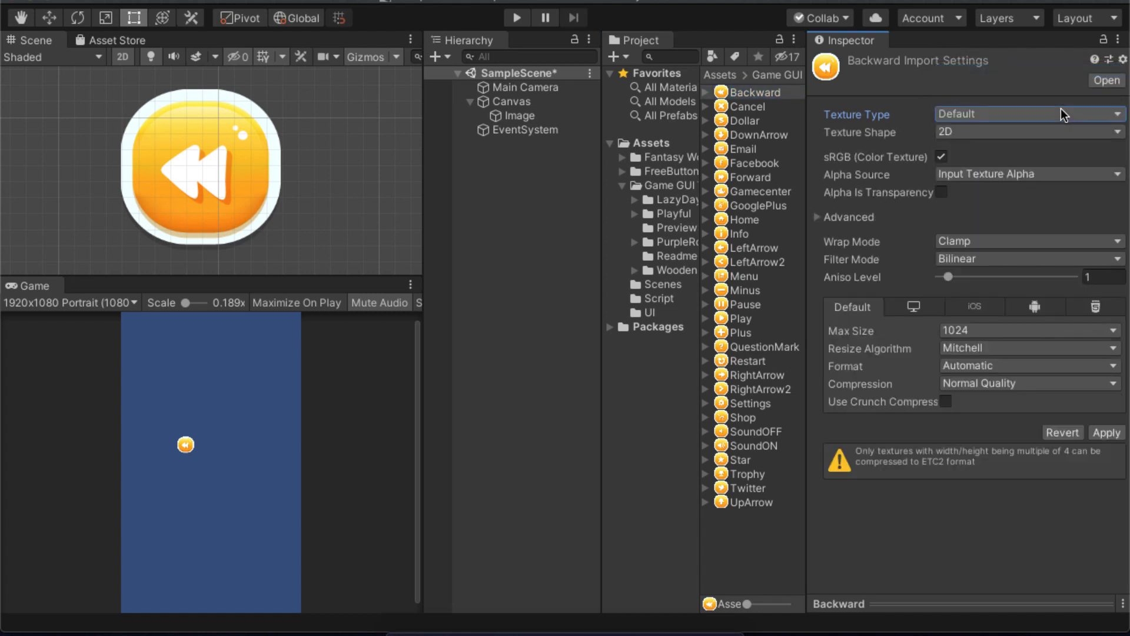
left_click(1057, 115)
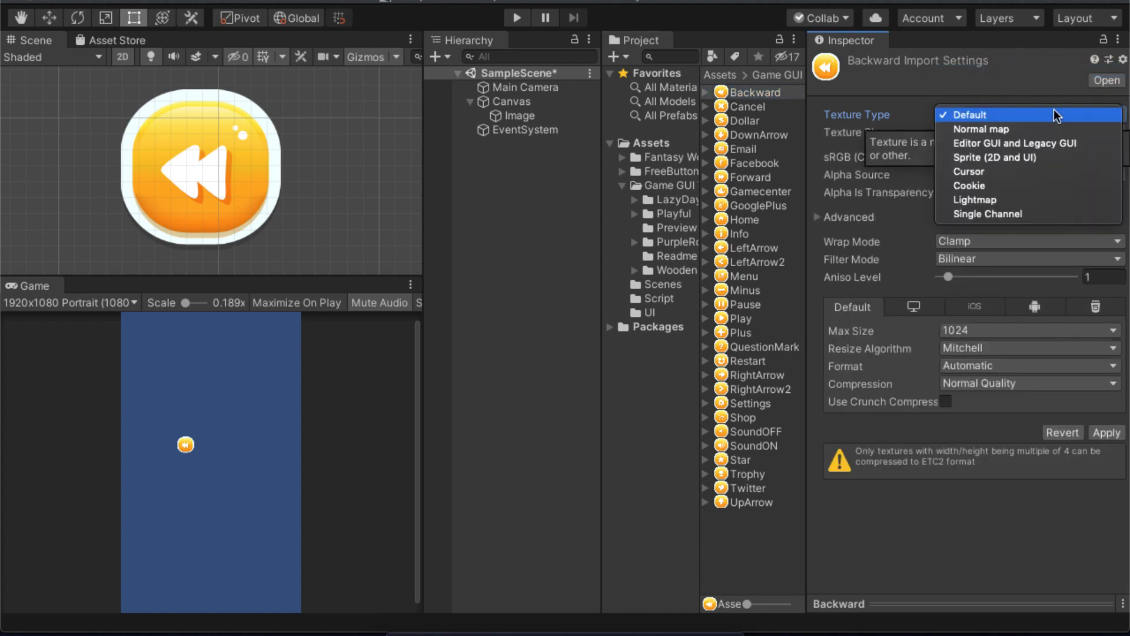
left_click(998, 157)
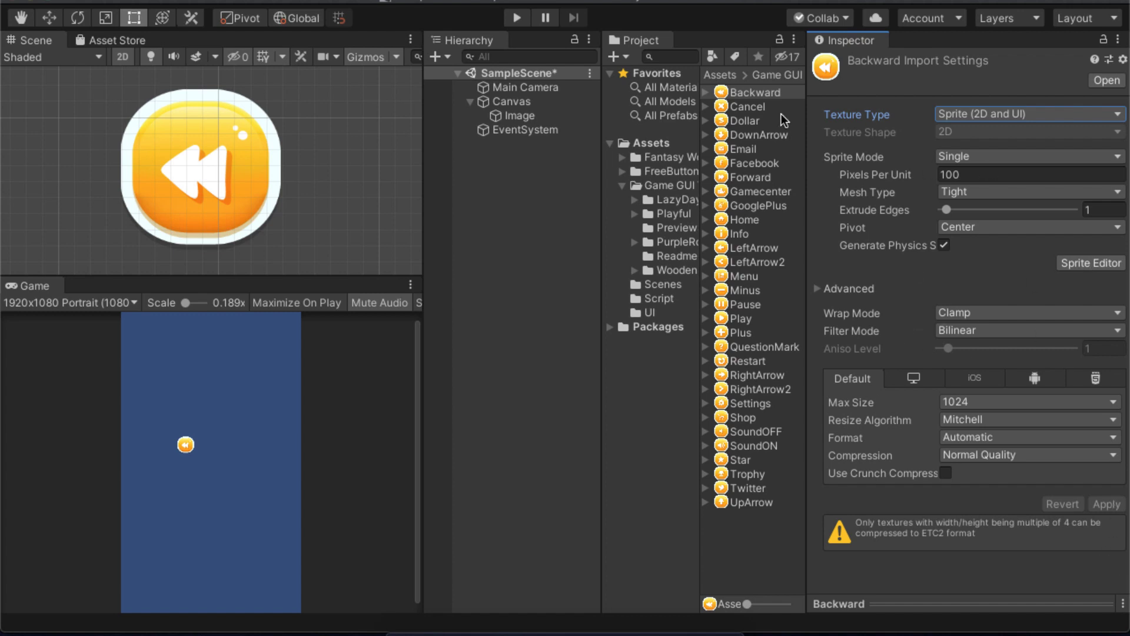
left_click(1106, 504)
- Select the Image under the Canvas and reassign the Backward texture as its Source Image
left_click(545, 117)
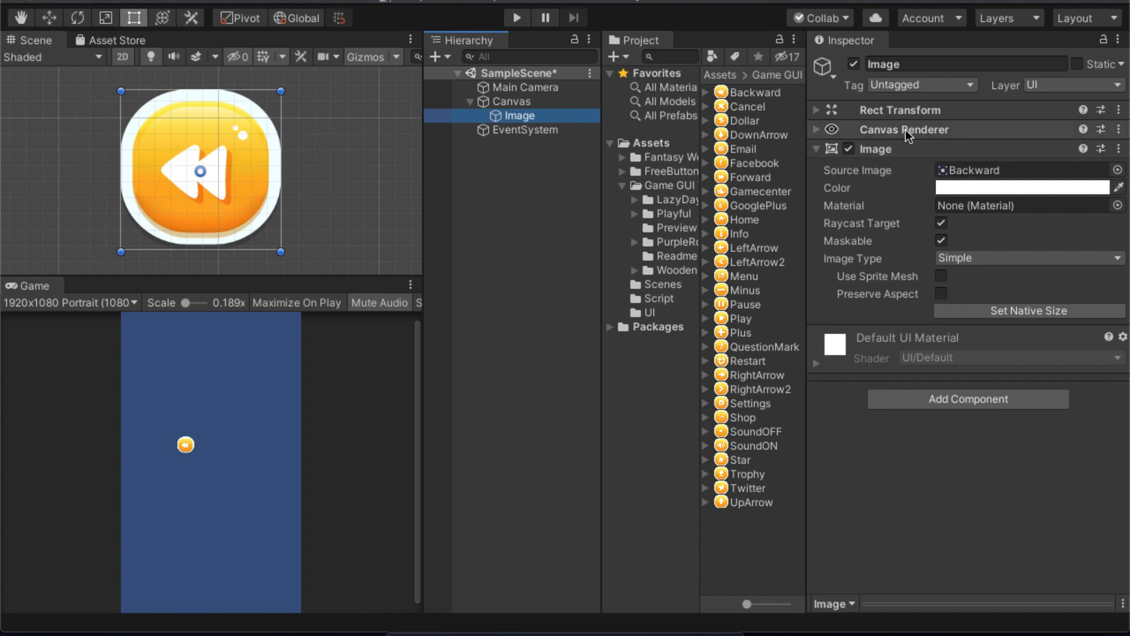
left_click_drag(764, 99, 1001, 173)
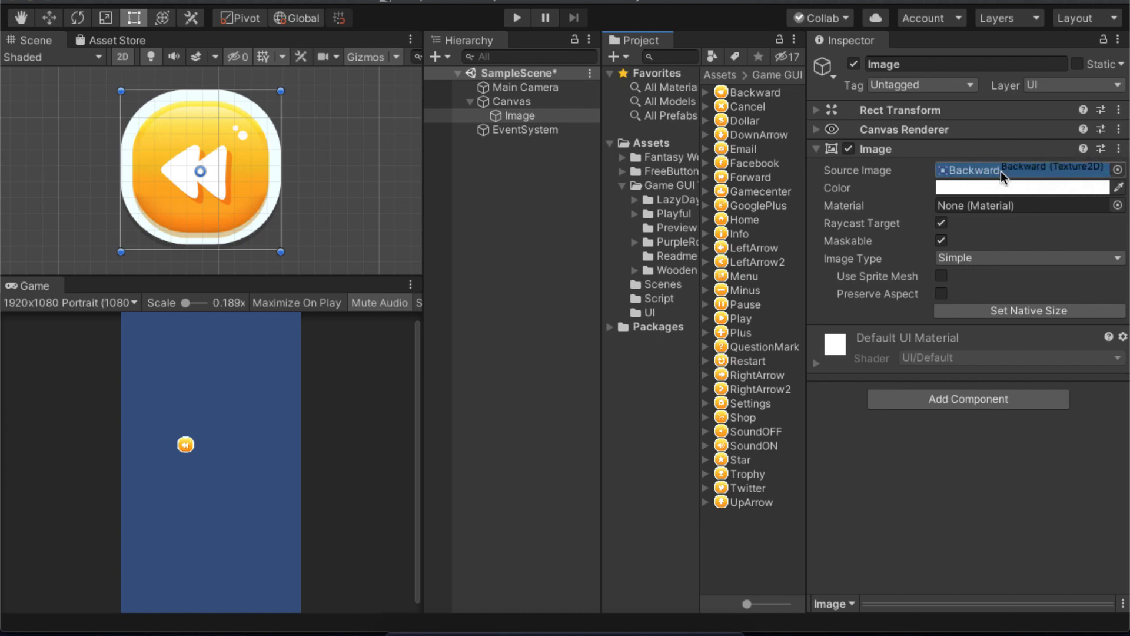
left_click_drag(1001, 171, 1001, 171)
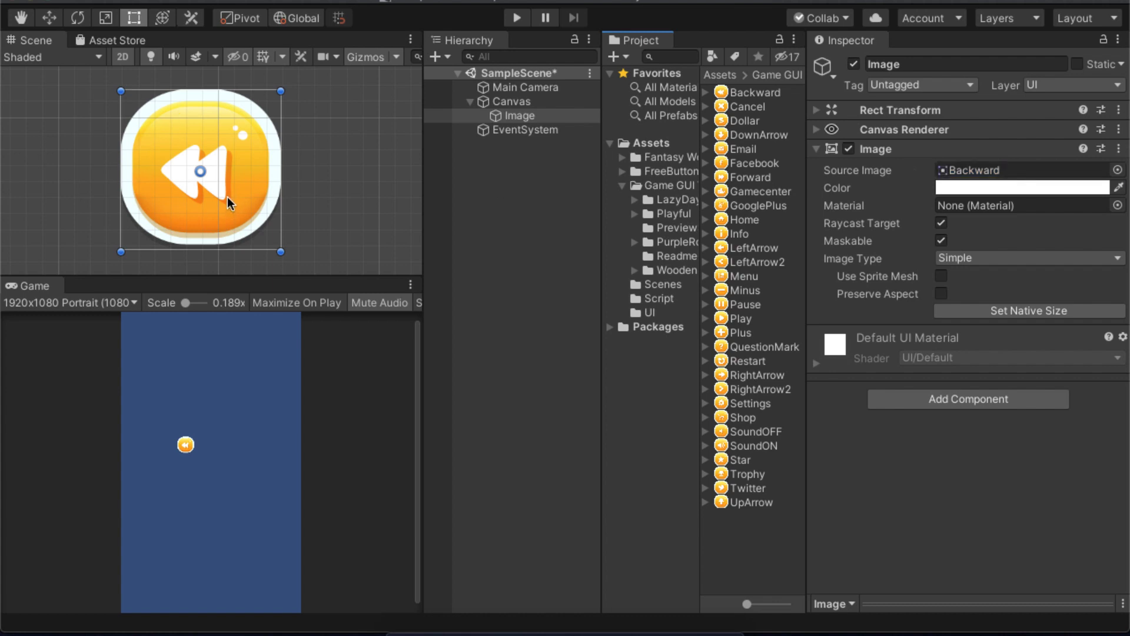
- Search the Source Image sprite picker for "back" and assign the PurpleRock Backward sprite
left_click(1118, 171)
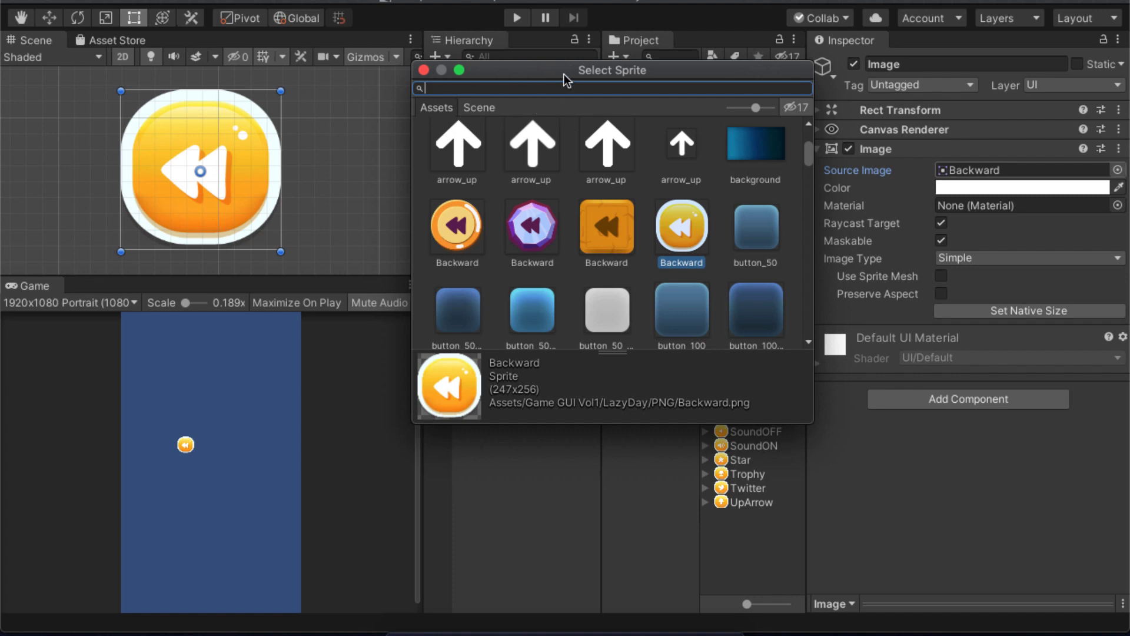
type("back")
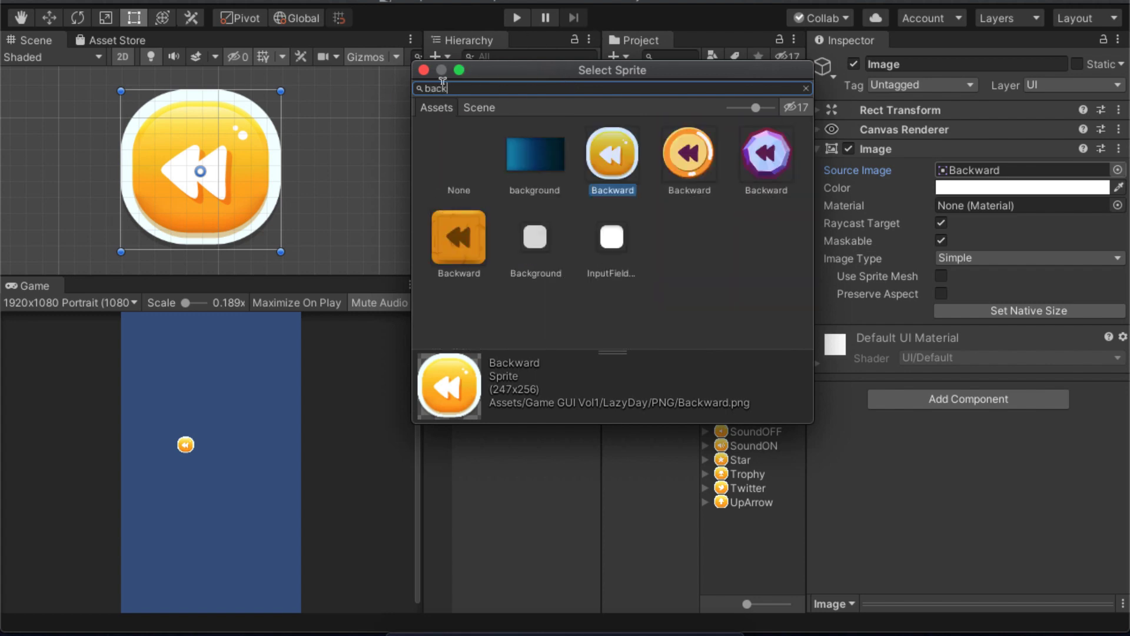
left_click(691, 158)
left_click(765, 154)
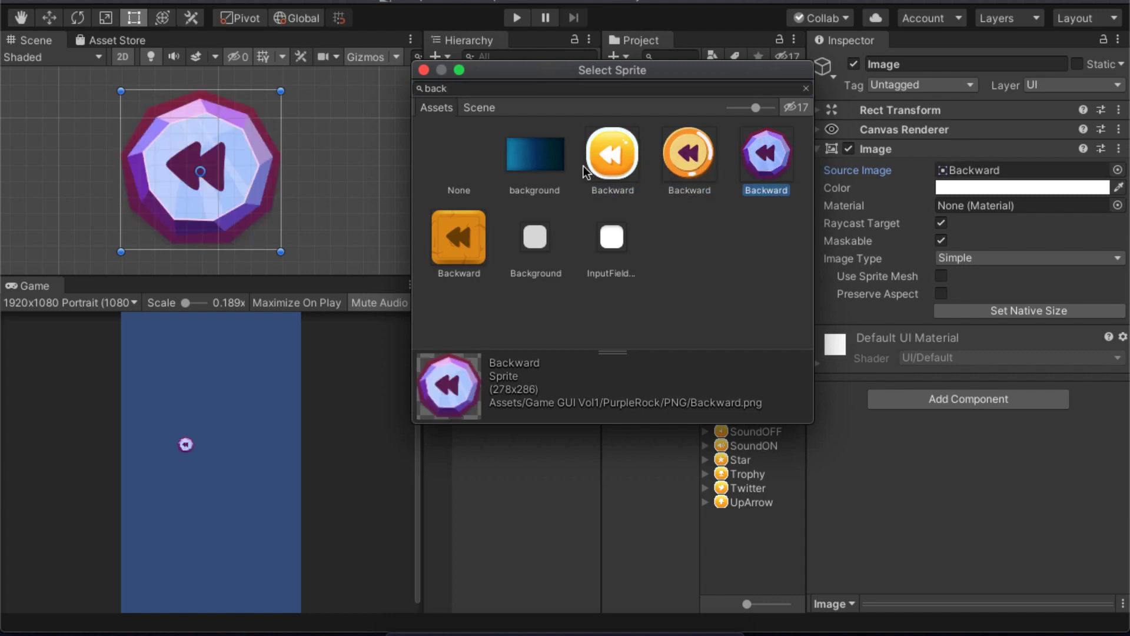
- Compare the background and other Backward sprites on the Image, and finish with the PurpleRock Backward sprite
left_click(535, 154)
left_click(627, 158)
left_click(686, 158)
left_click(766, 155)
left_click(615, 156)
left_click(695, 157)
left_click(600, 155)
left_click(765, 155)
left_click(424, 70)
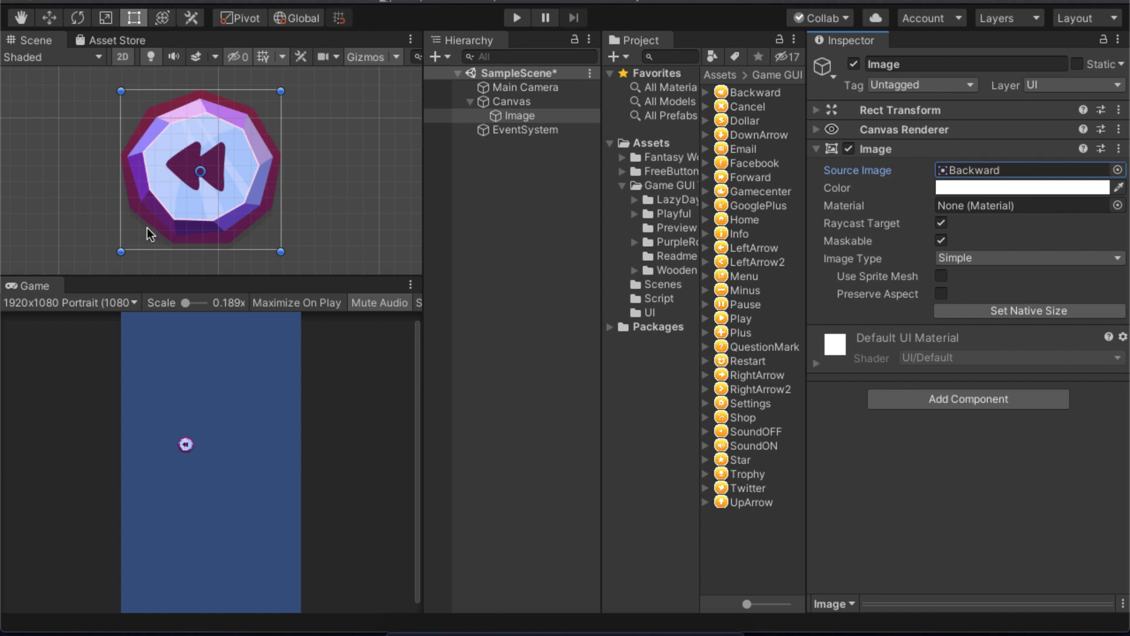
- Open the Image's color picker, try its alpha slider at 255 and tint the Image pale pink, about EFD9D9
left_click(969, 188)
left_click_drag(420, 103, 365, 84)
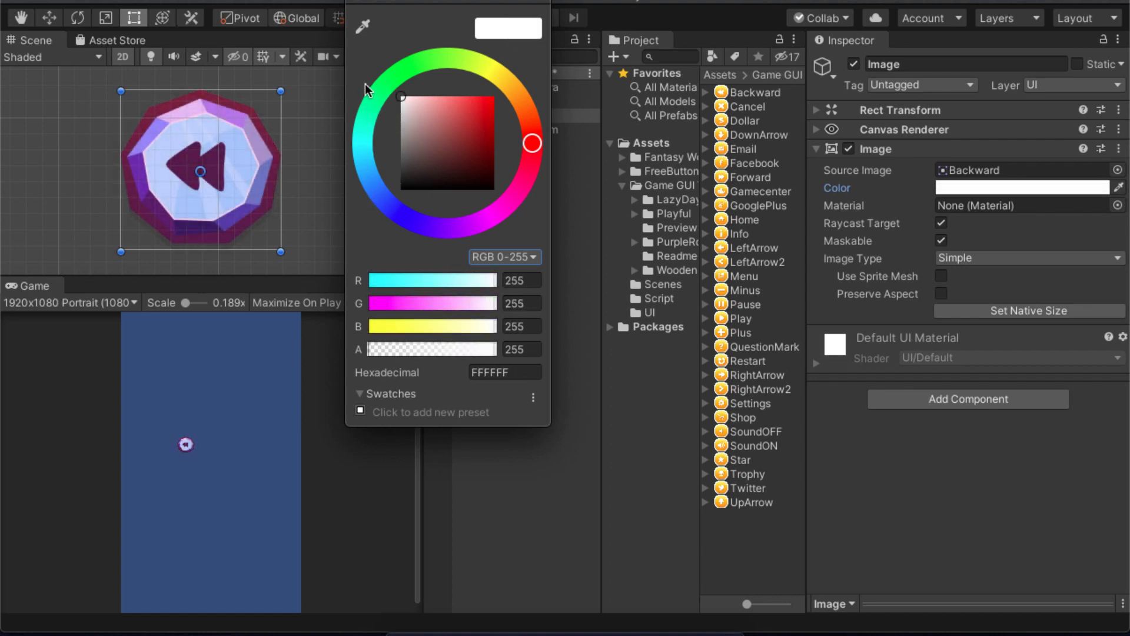
left_click_drag(426, 4, 490, 1)
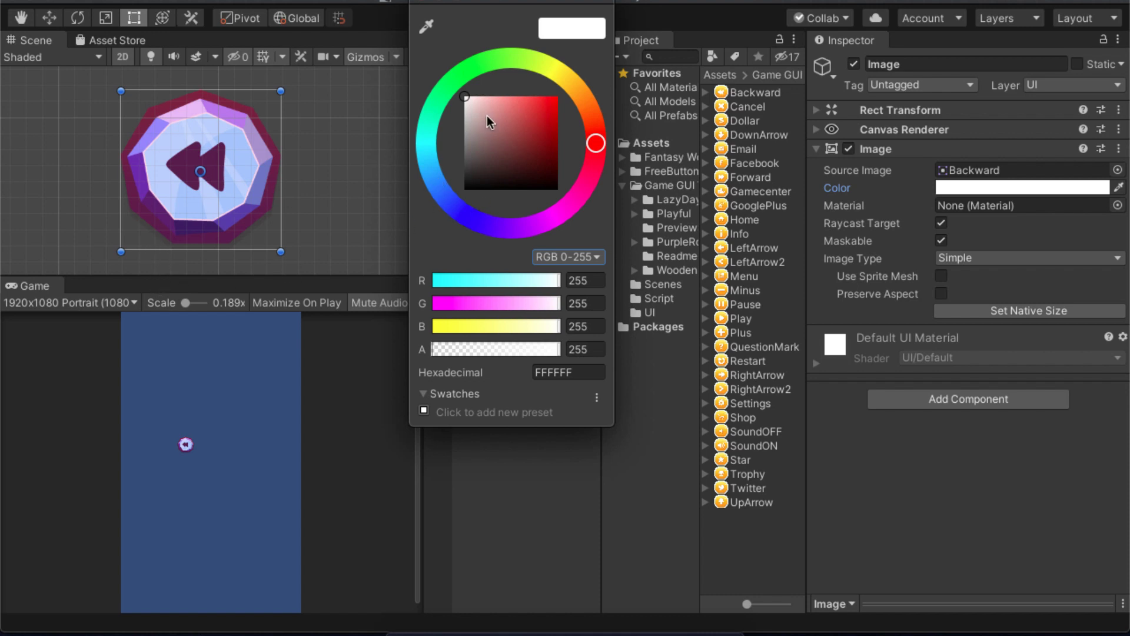
mouse_move(487, 116)
left_mouse_down()
mouse_move(448, 96)
mouse_move(439, 109)
mouse_move(433, 76)
left_mouse_up()
left_click_drag(441, 343, 410, 352)
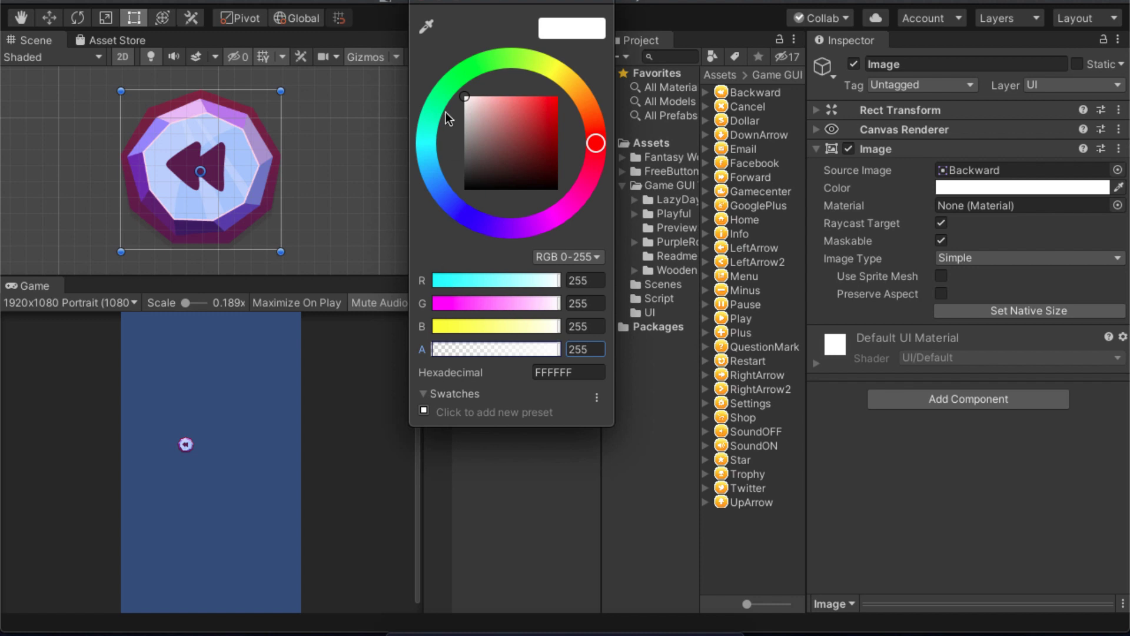
mouse_move(489, 104)
left_mouse_down()
mouse_move(467, 104)
mouse_move(440, 80)
mouse_move(496, 119)
mouse_move(473, 102)
left_mouse_up()
- Inspect the color's R, G and B values and tint the Image a muted red, about BC3A3A
left_click(587, 279)
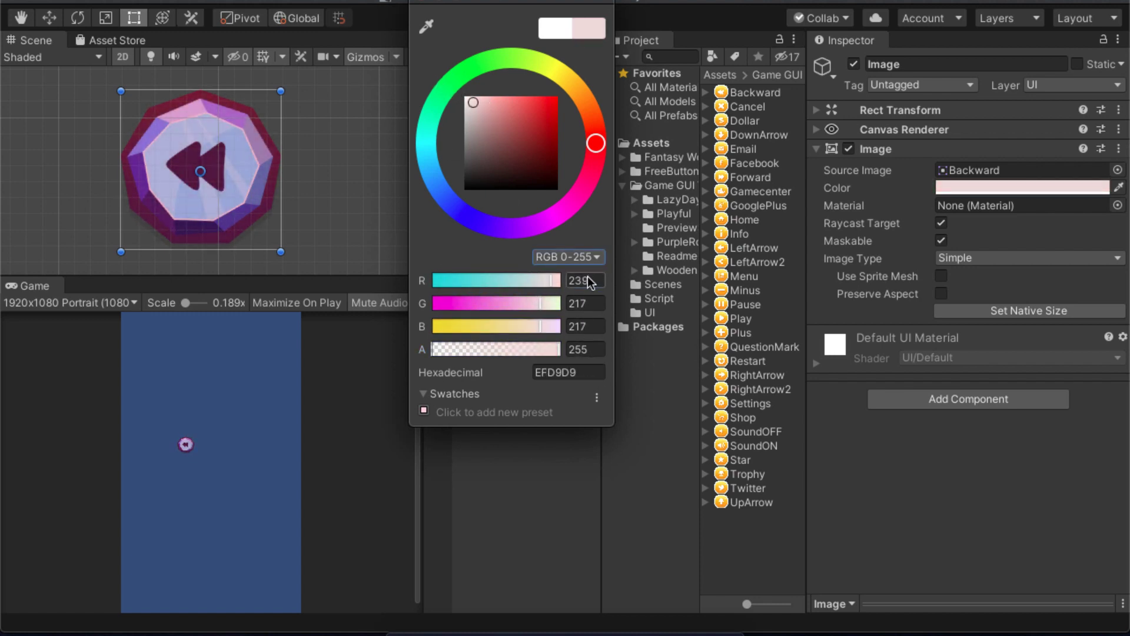
left_click(584, 302)
left_click(570, 326)
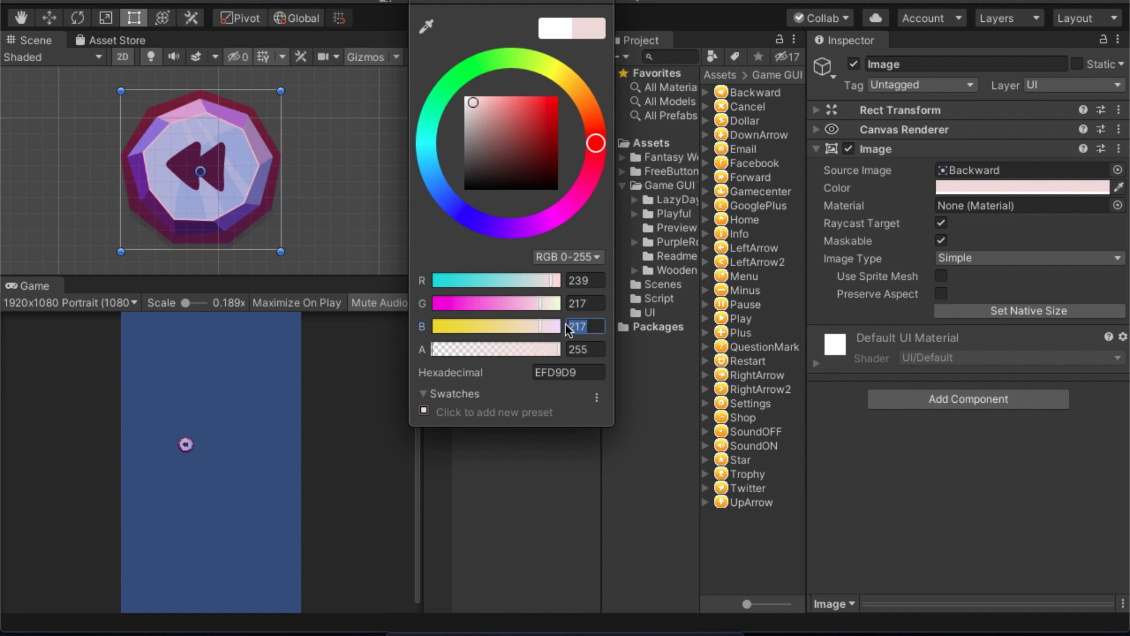
mouse_move(508, 117)
left_mouse_down()
mouse_move(456, 103)
mouse_move(492, 143)
mouse_move(530, 120)
left_mouse_up()
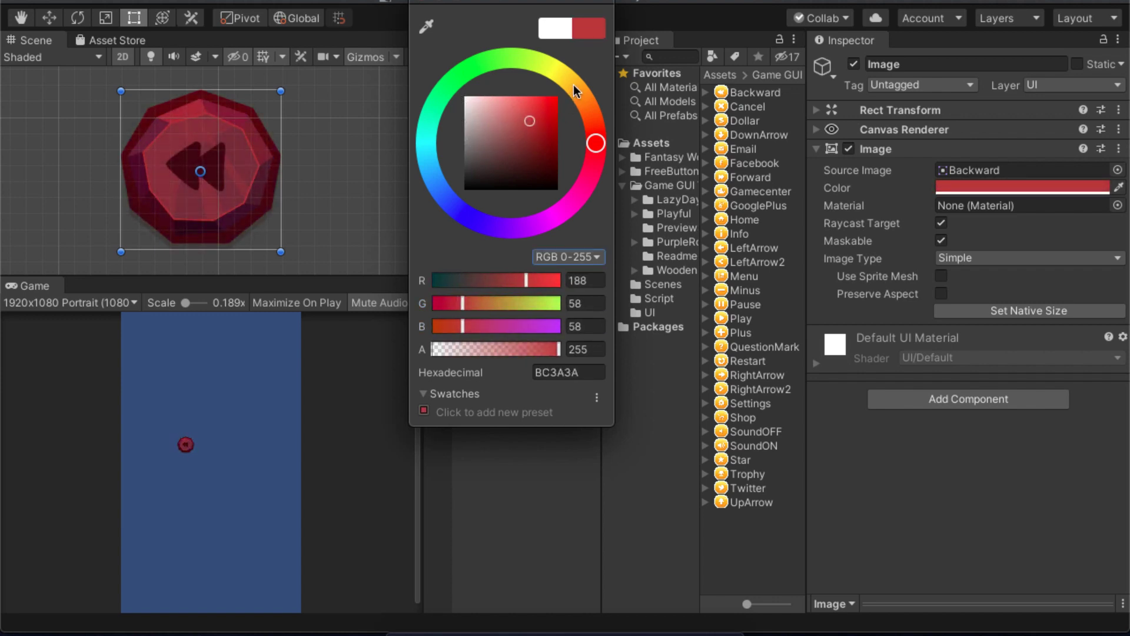
- Try a green tint, about 80FF60, on the Image and reset its color to white, FFFFFF
mouse_move(573, 83)
left_mouse_down()
mouse_move(436, 72)
mouse_move(465, 203)
mouse_move(592, 147)
mouse_move(587, 113)
mouse_move(523, 96)
mouse_move(483, 55)
left_mouse_up()
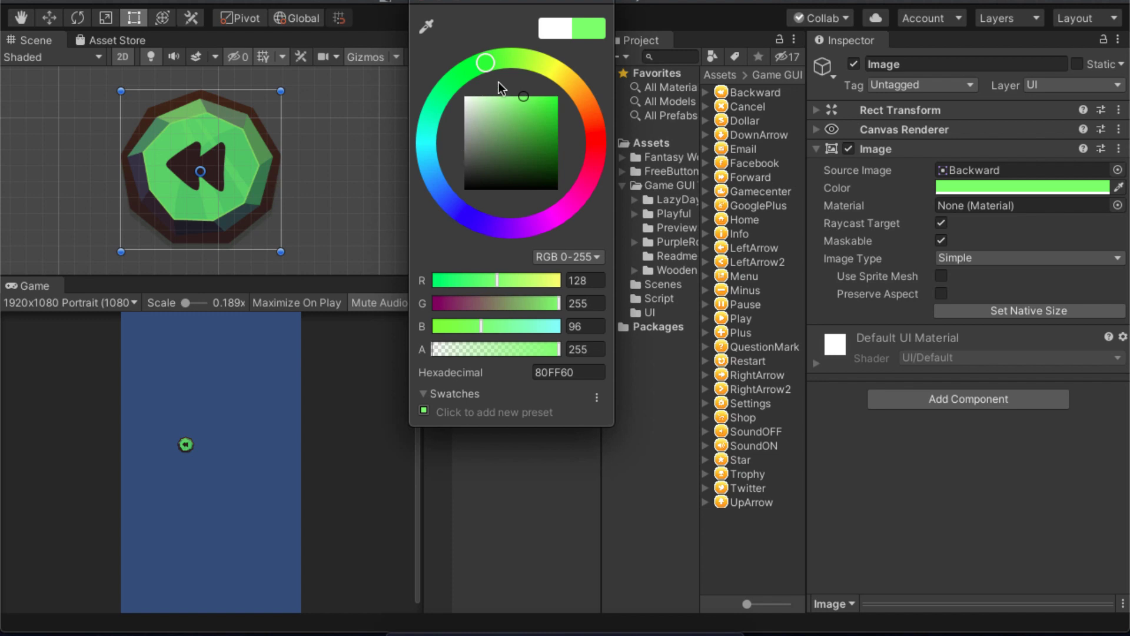
mouse_move(479, 138)
left_mouse_down()
mouse_move(466, 89)
mouse_move(425, 66)
left_mouse_up()
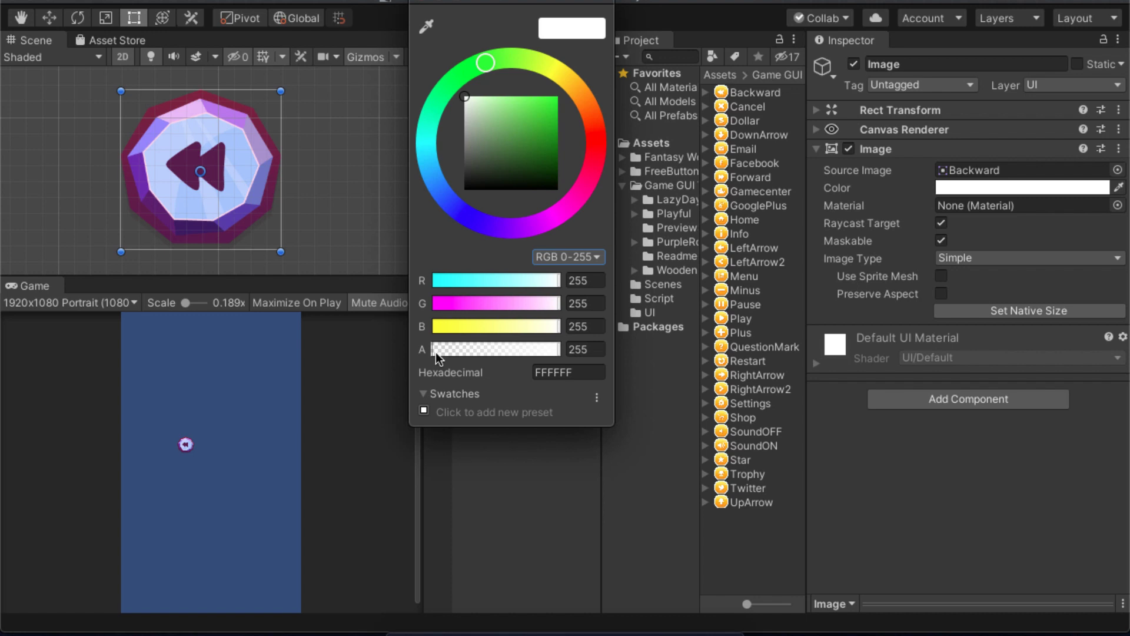
- Try the Image's alpha at 204 and 0, restore it to 255 and close the color picker
left_click_drag(497, 349, 532, 349)
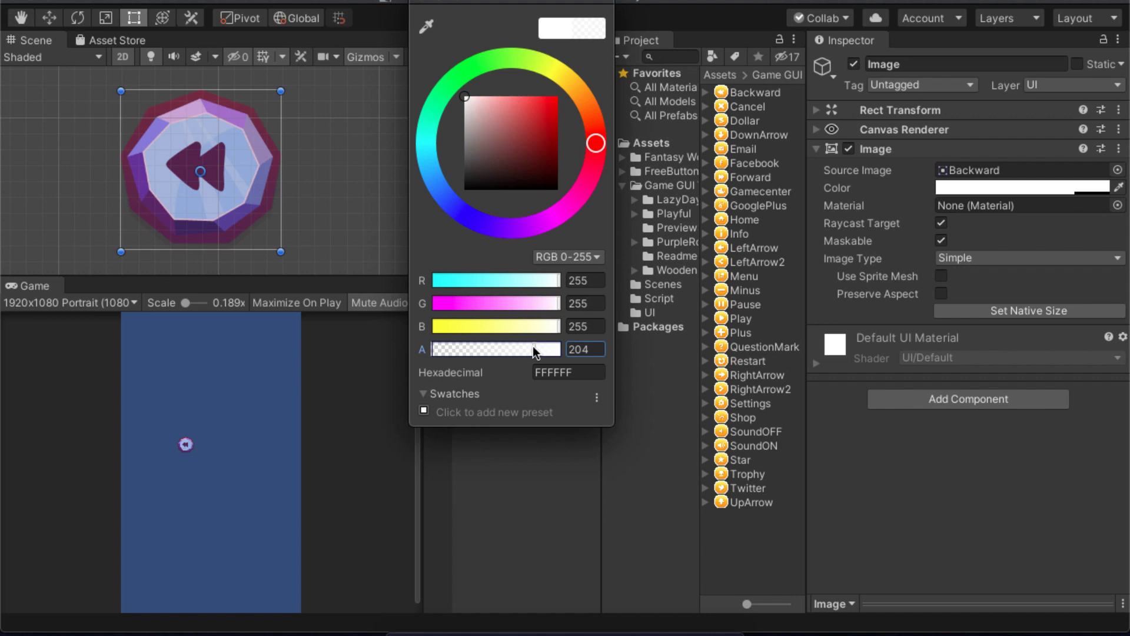
left_click_drag(533, 349, 590, 327)
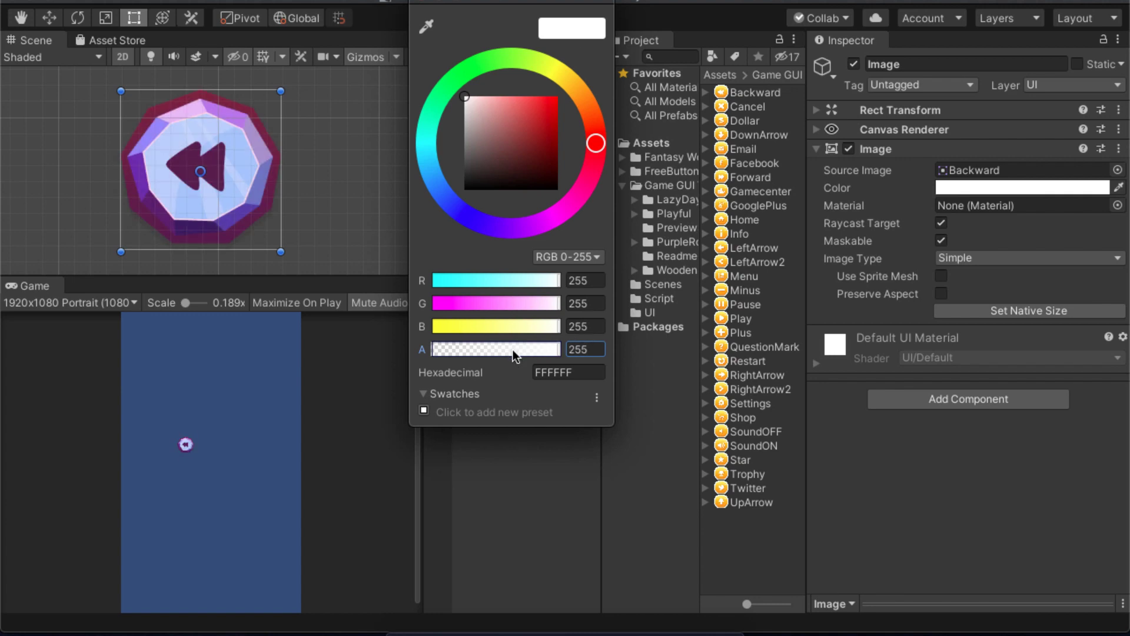
left_click_drag(513, 349, 398, 348)
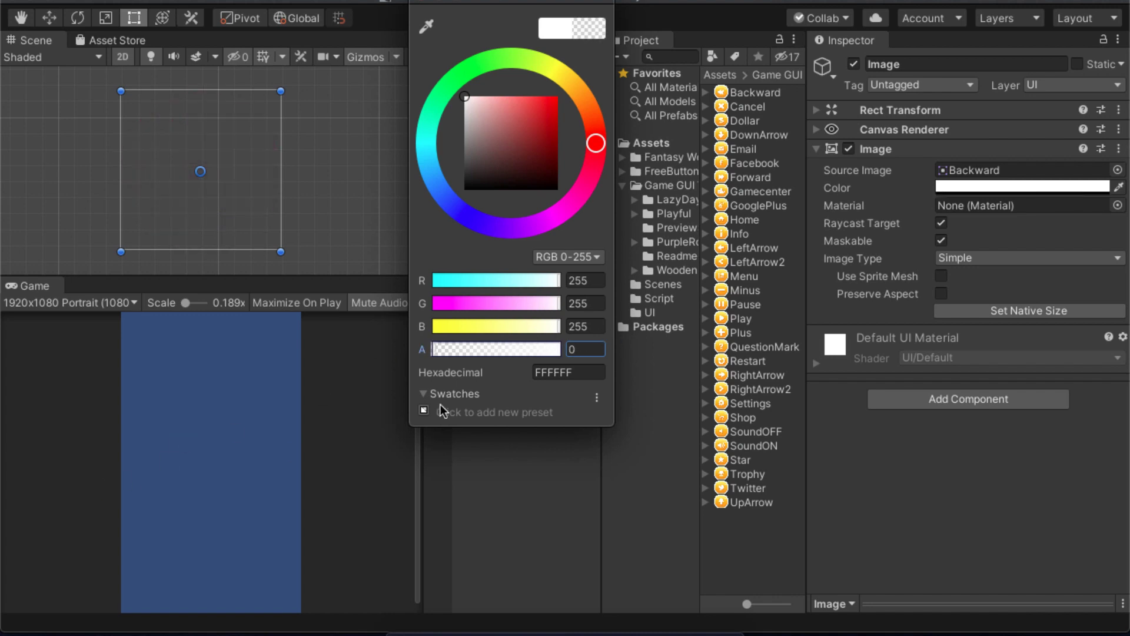
left_click_drag(504, 355, 568, 333)
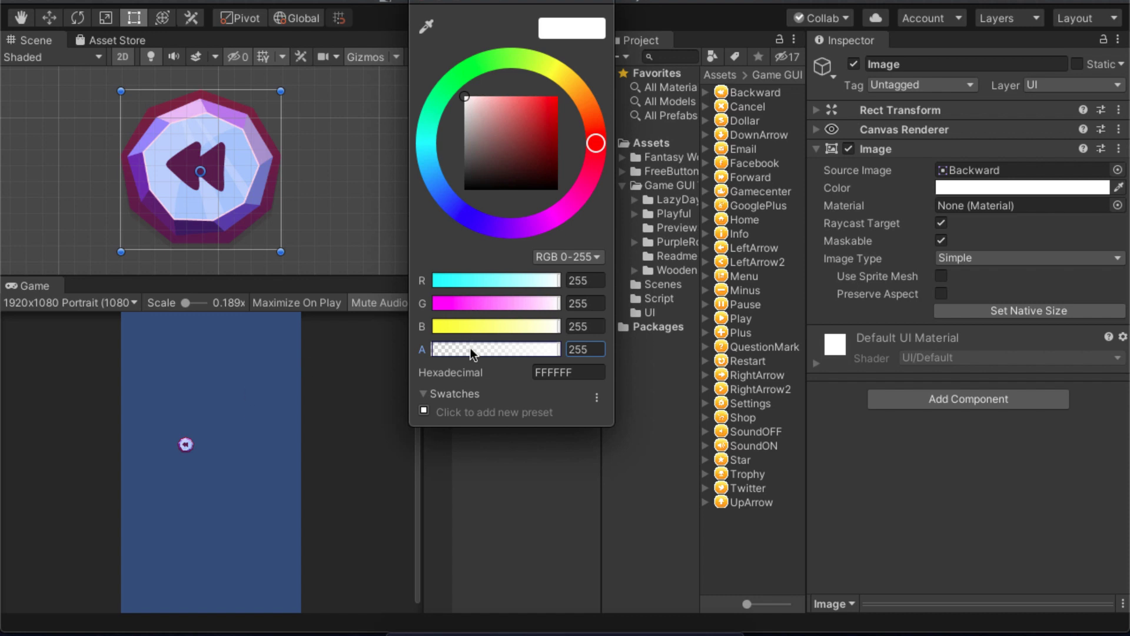
left_click_drag(471, 353, 744, 347)
left_click_drag(494, 105, 422, 3)
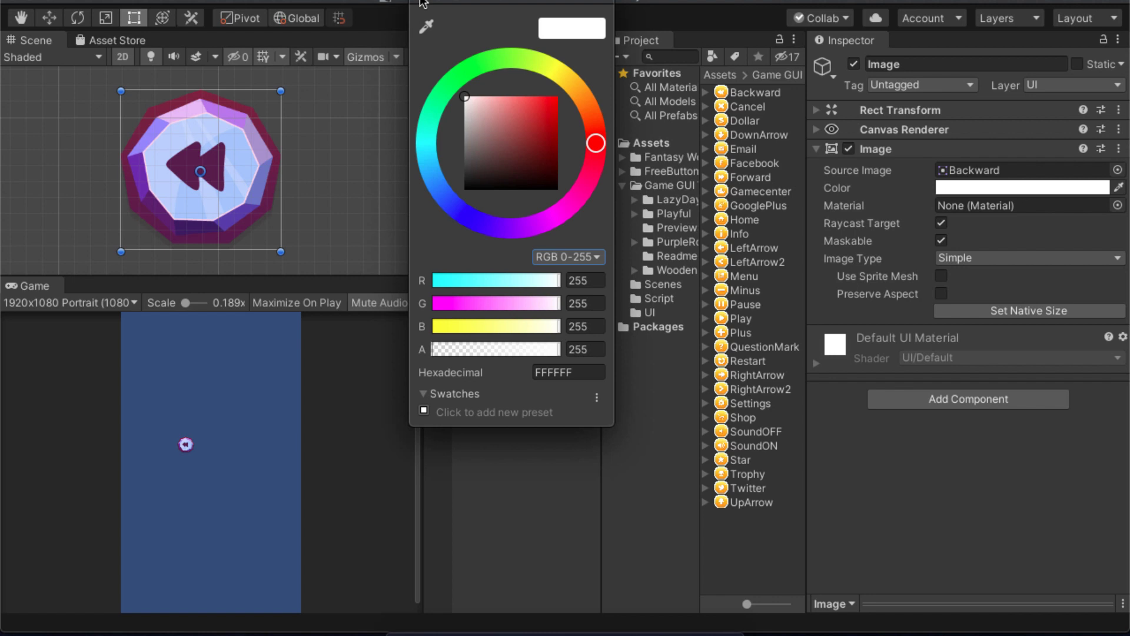
left_click(422, 3)
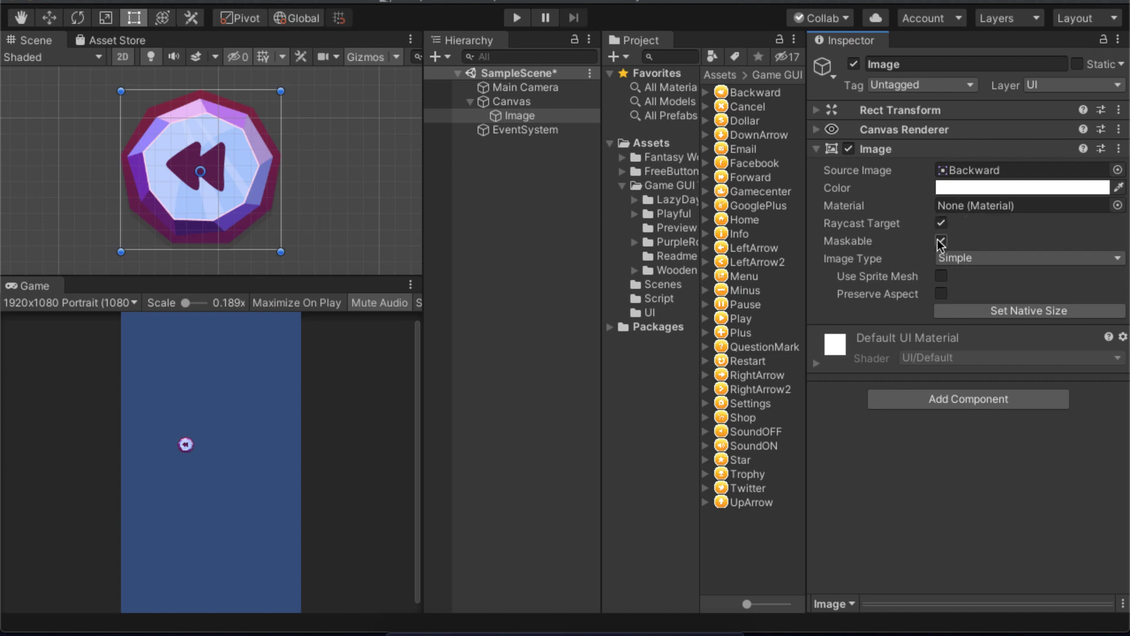
- Switch to Chrome and search Google for "facebook profile picture"
left_click(518, 103)
left_click(521, 115)
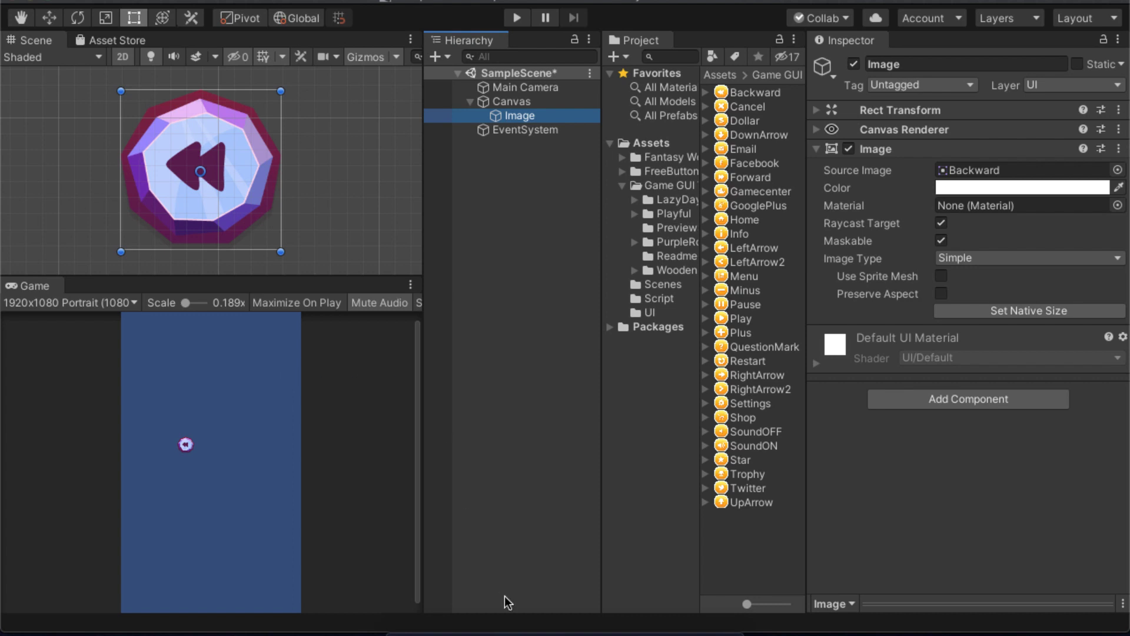
mouse_move(536, 630)
left_click(589, 626)
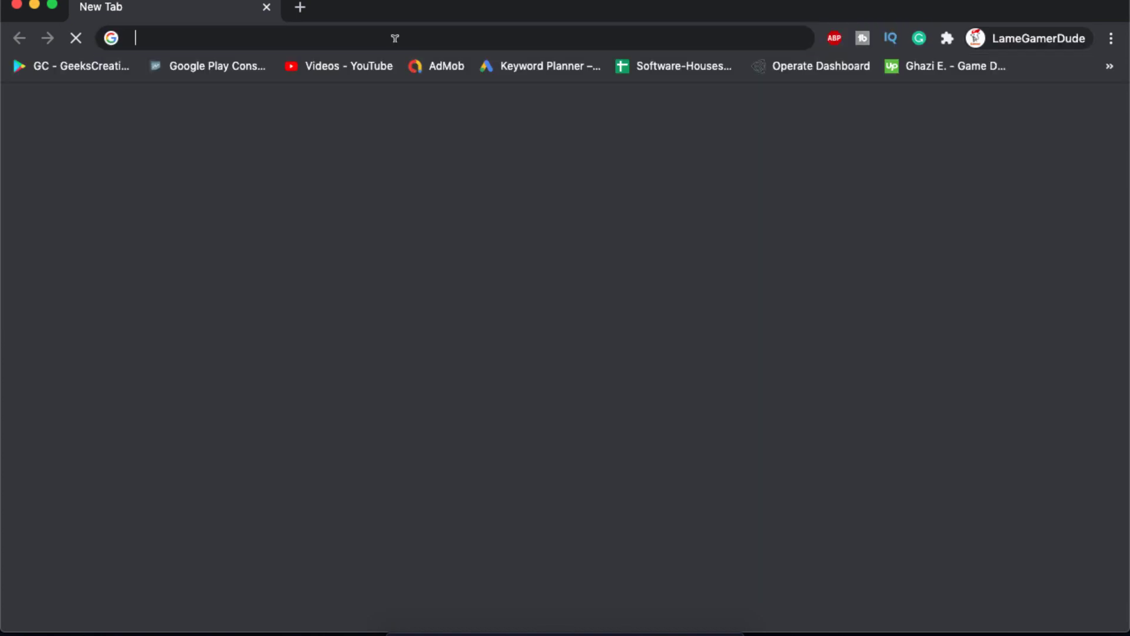
left_click(391, 36)
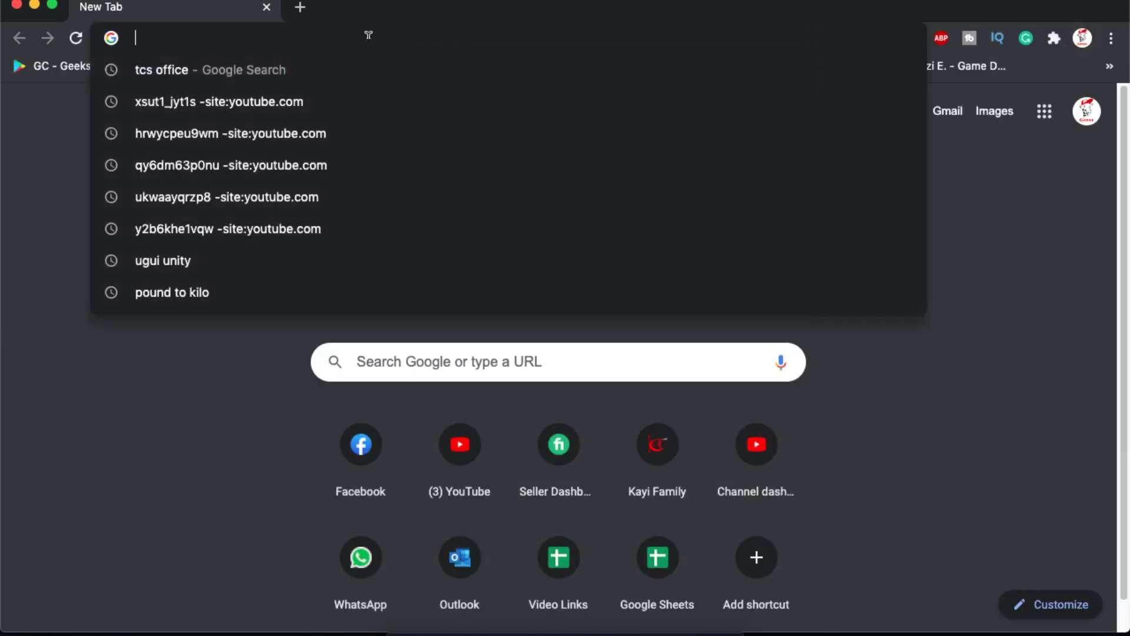
type("facebook p")
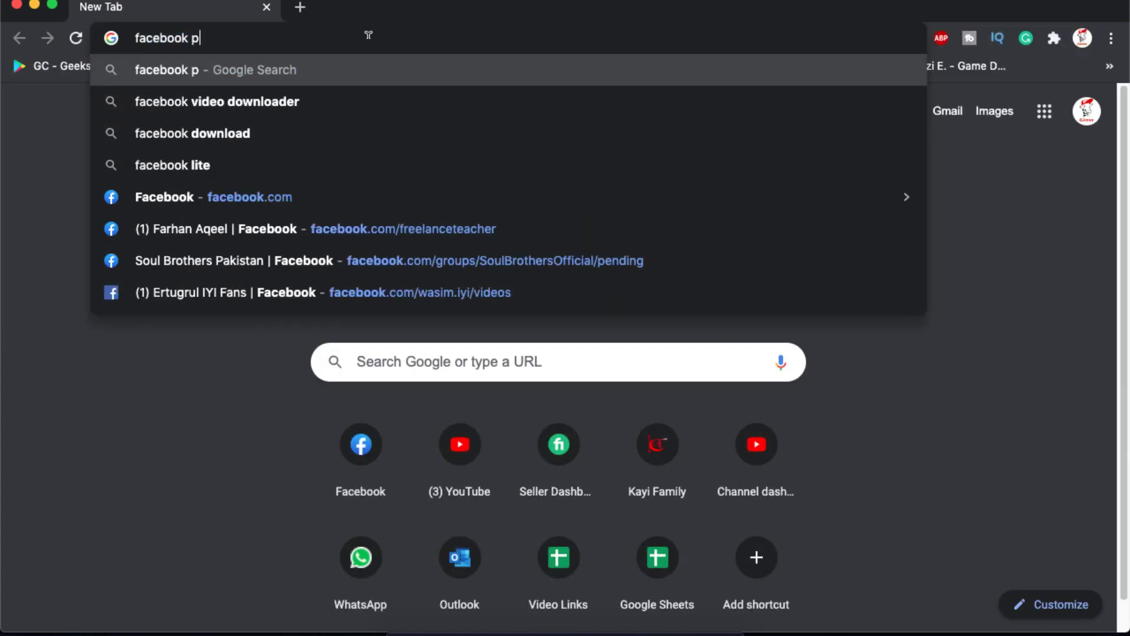
type("rofile picture")
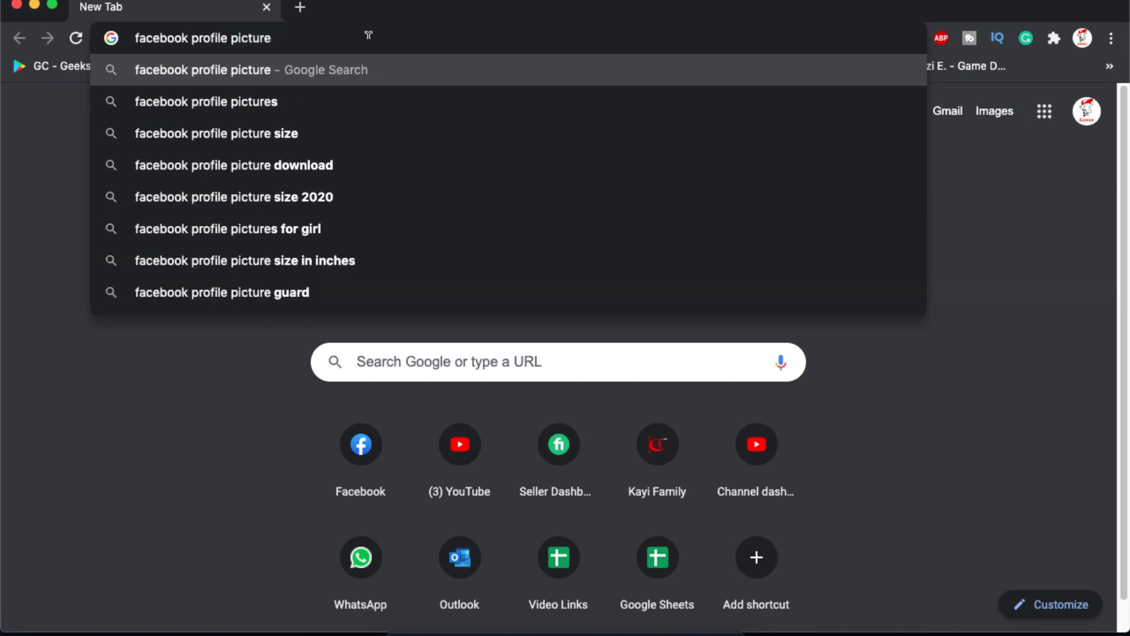
key("Return")
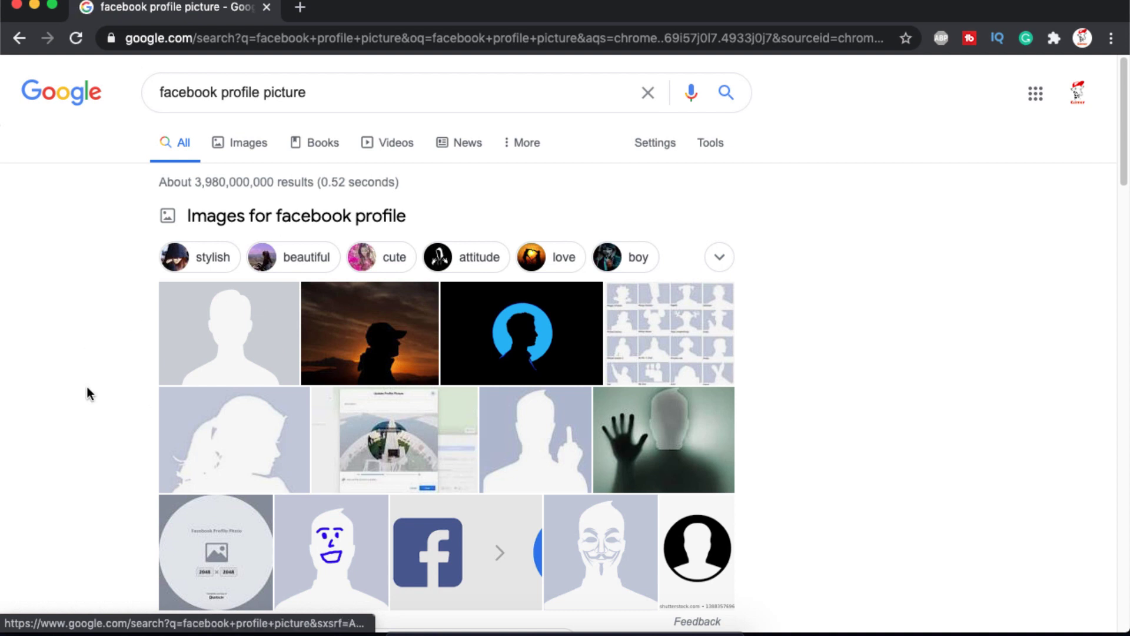
- Open the default silhouette profile picture from the image results, view it and return to Unity
left_click(232, 325)
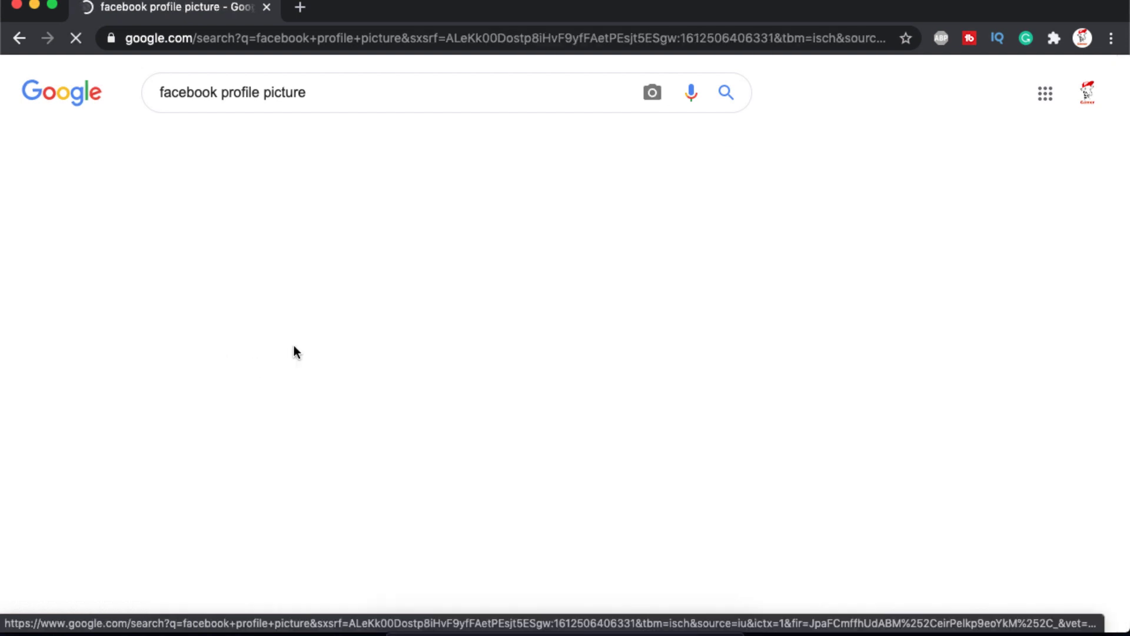
left_click(89, 364)
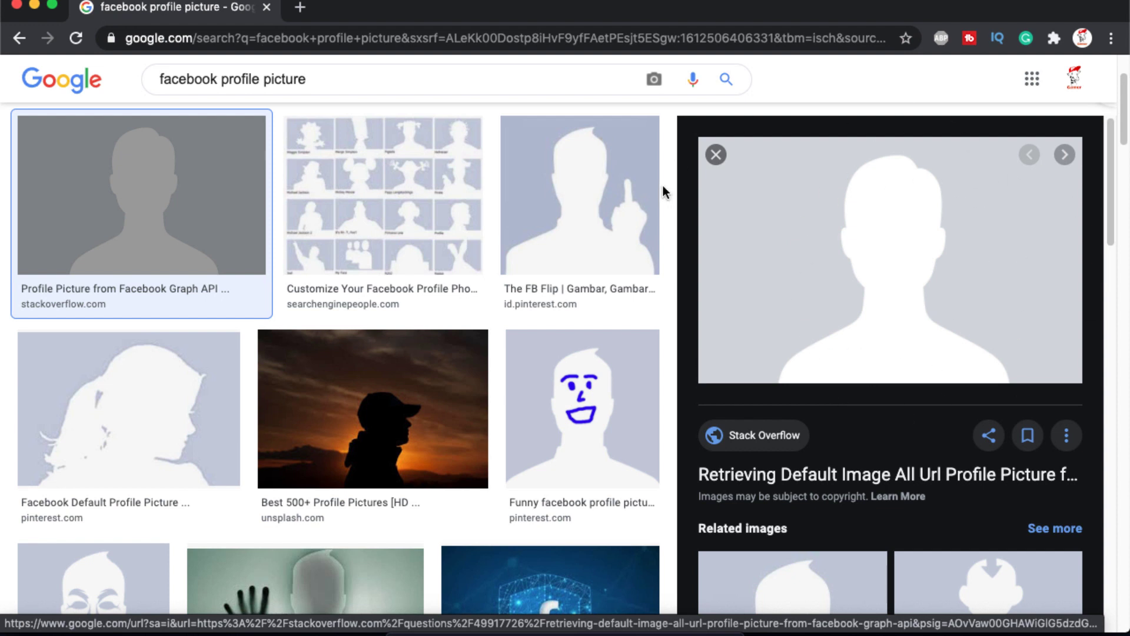
left_click(37, 7)
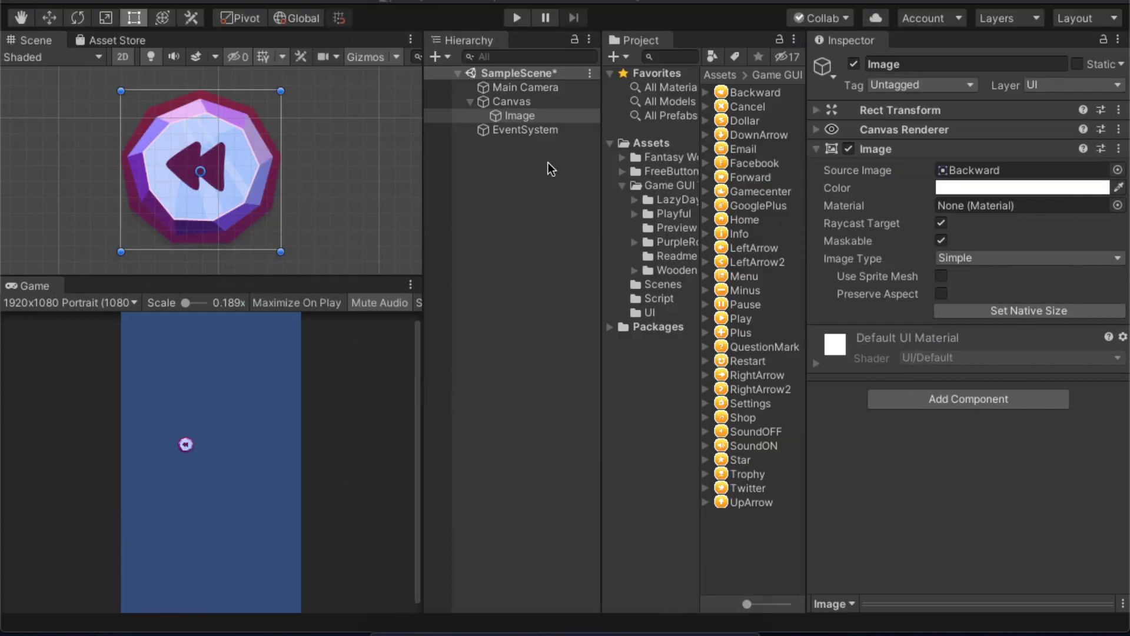
- Add a second UI Image as a child of the Canvas
left_click(549, 162)
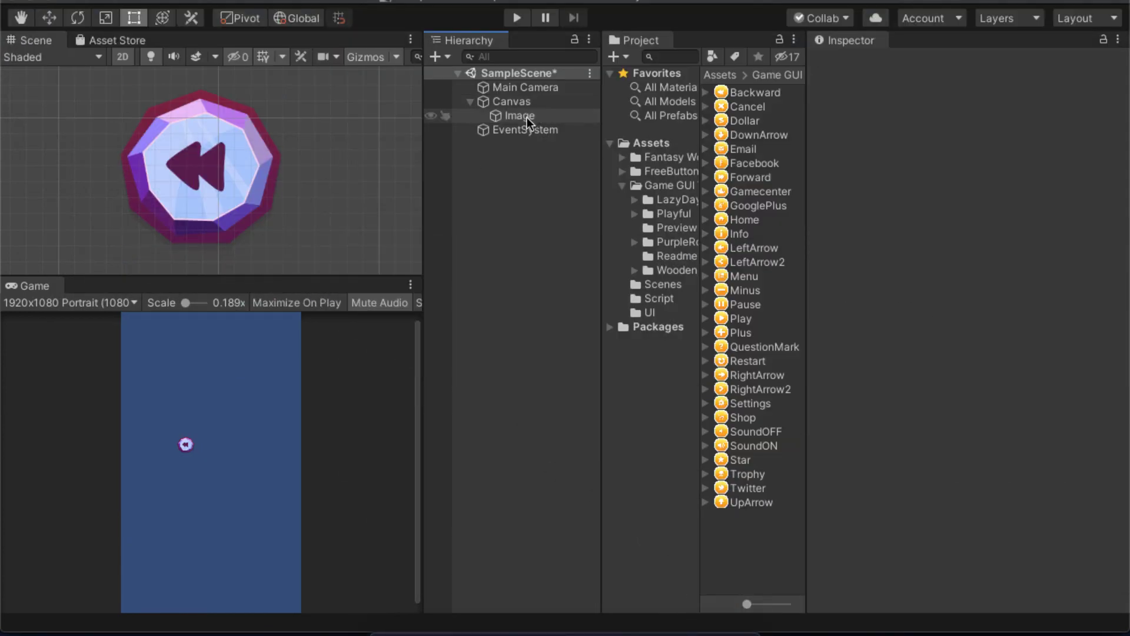
left_click(527, 118)
left_click(521, 101)
right_click(525, 105)
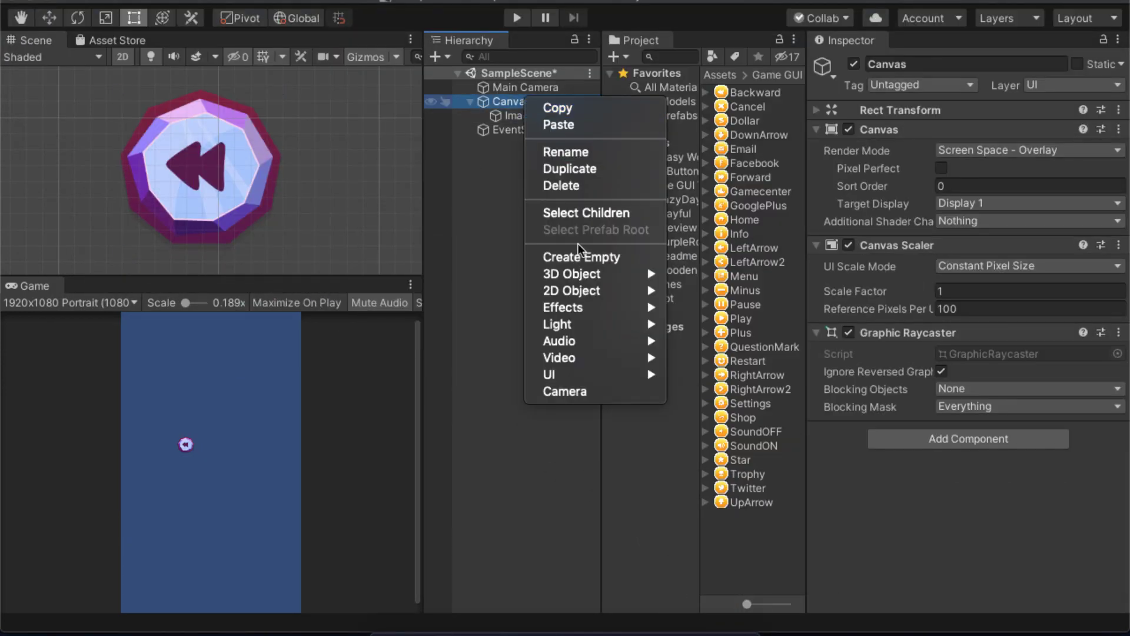
mouse_move(584, 373)
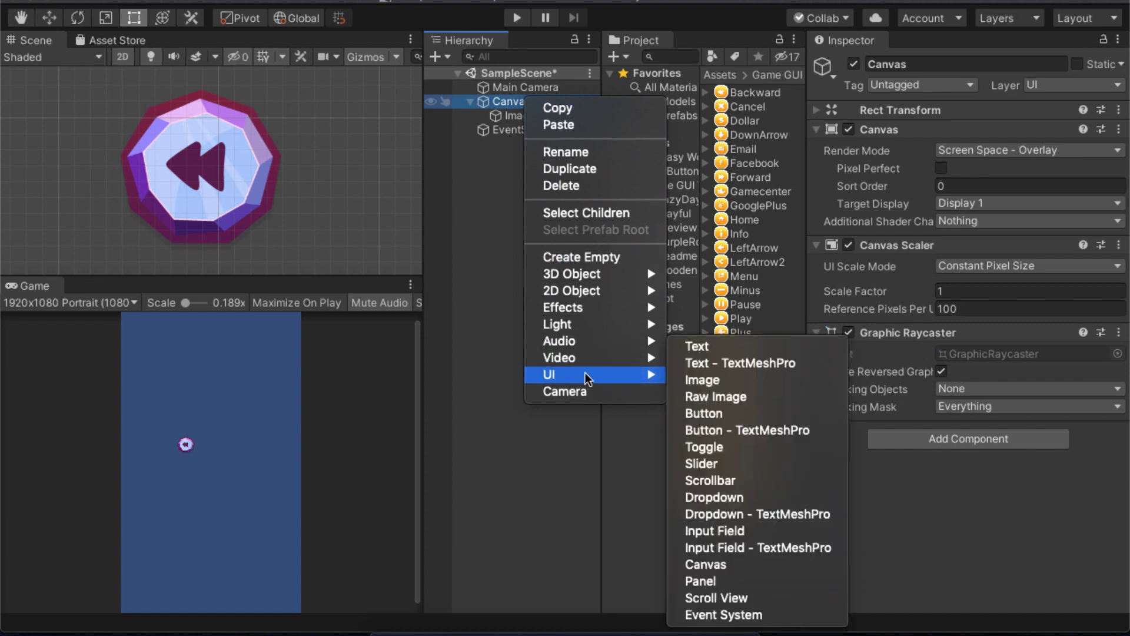
left_click(698, 376)
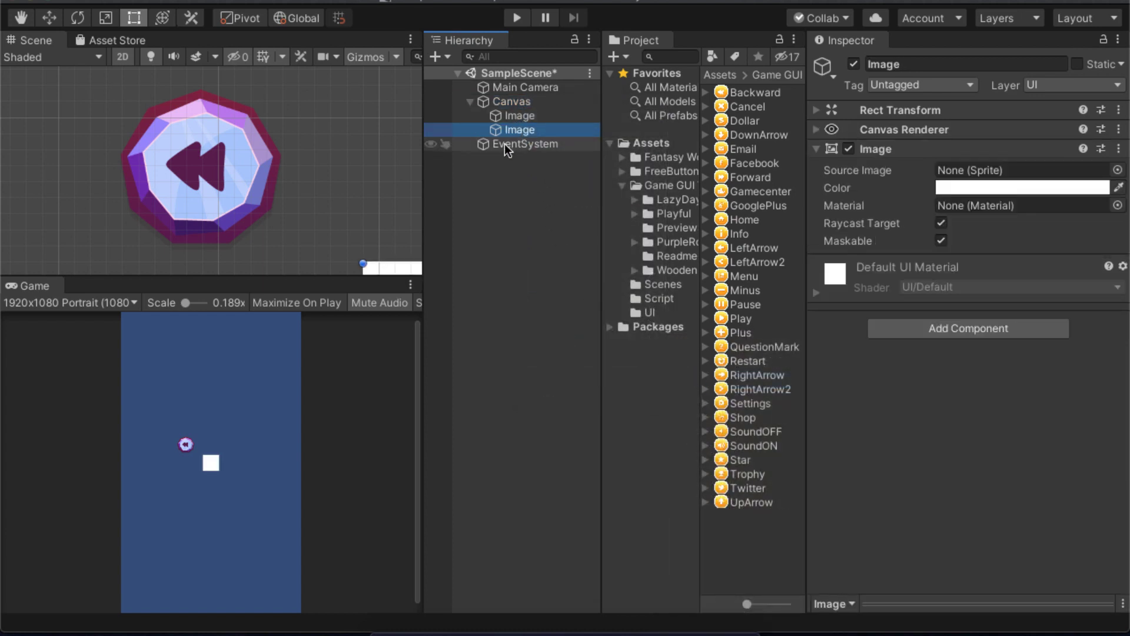
- Stretch the new white Image upward and to both sides into a rectangle about 270 by 162
key("f")
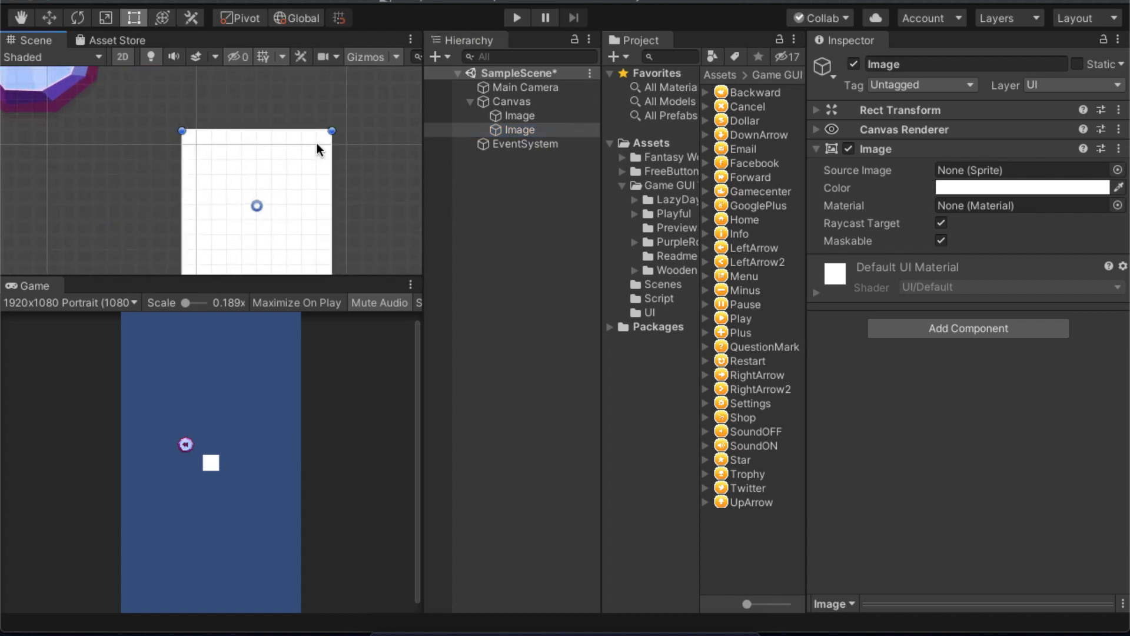
scroll(288, 171, "down", 3)
left_click_drag(278, 138, 278, 92)
left_click_drag(287, 151, 358, 149)
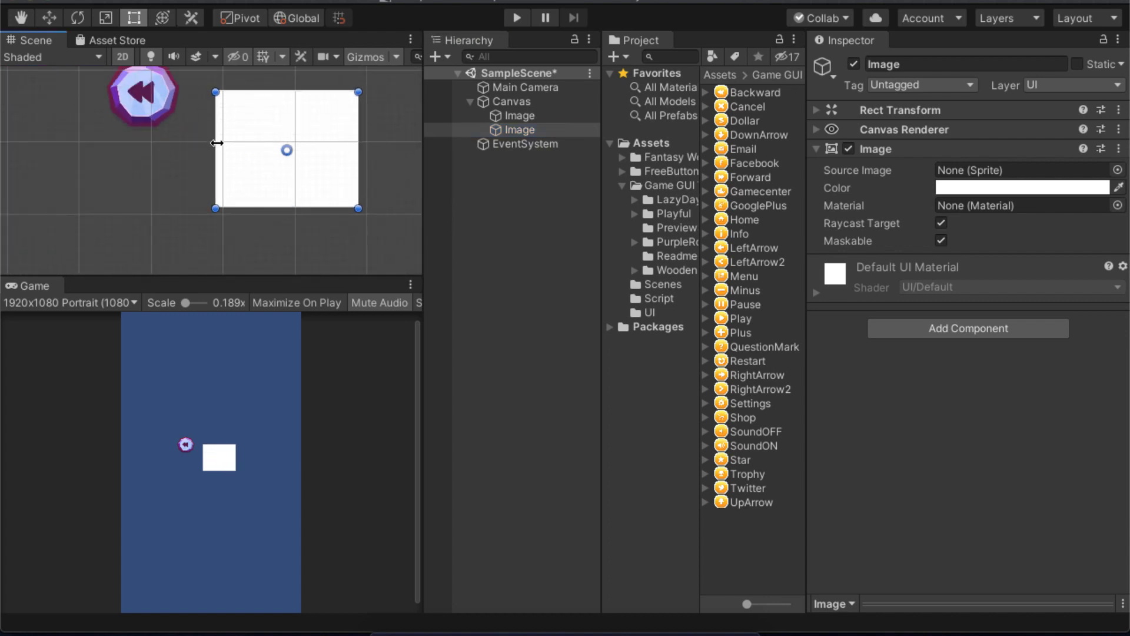
left_click_drag(219, 146, 164, 145)
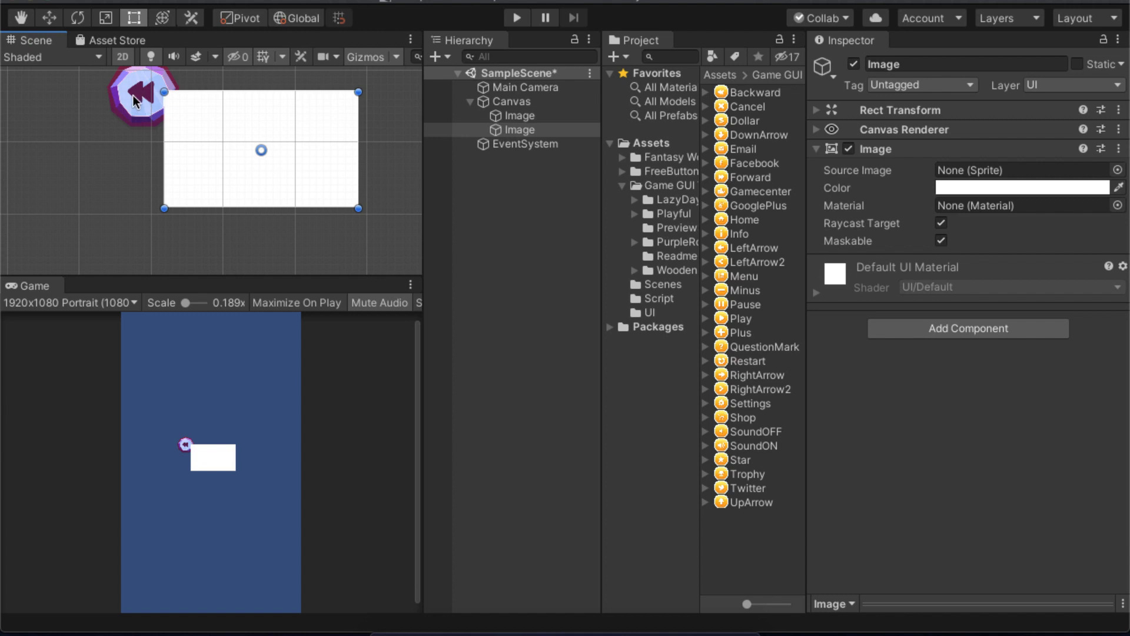
- Nest the white Image under the Backward Image in the hierarchy
left_click(521, 116)
left_click(527, 131)
left_click(515, 117)
left_click_drag(519, 125, 529, 114)
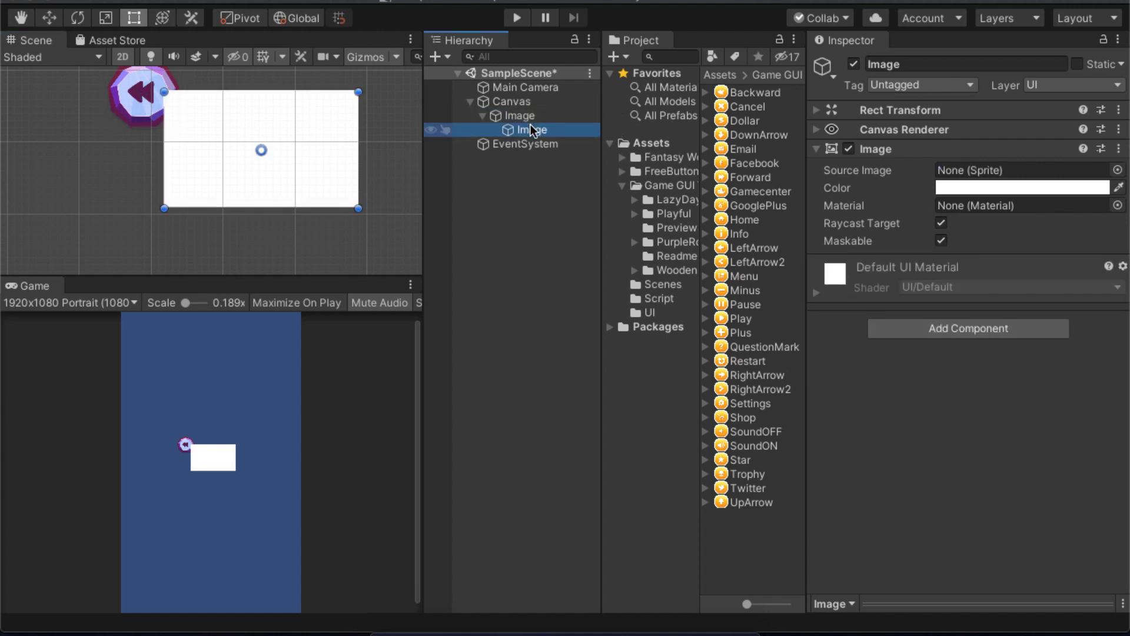
- Center the child Image on its parent with the middle-center anchor preset, also setting its position, and frame it in the scene
left_click(946, 111)
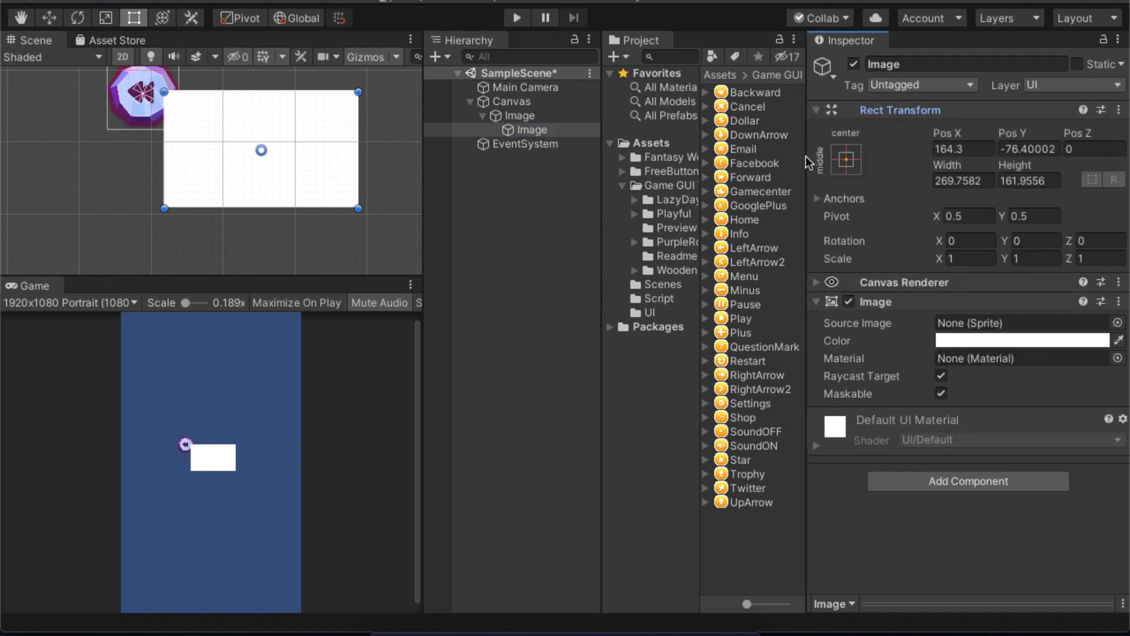
left_click(848, 160)
left_click(948, 338, "alt")
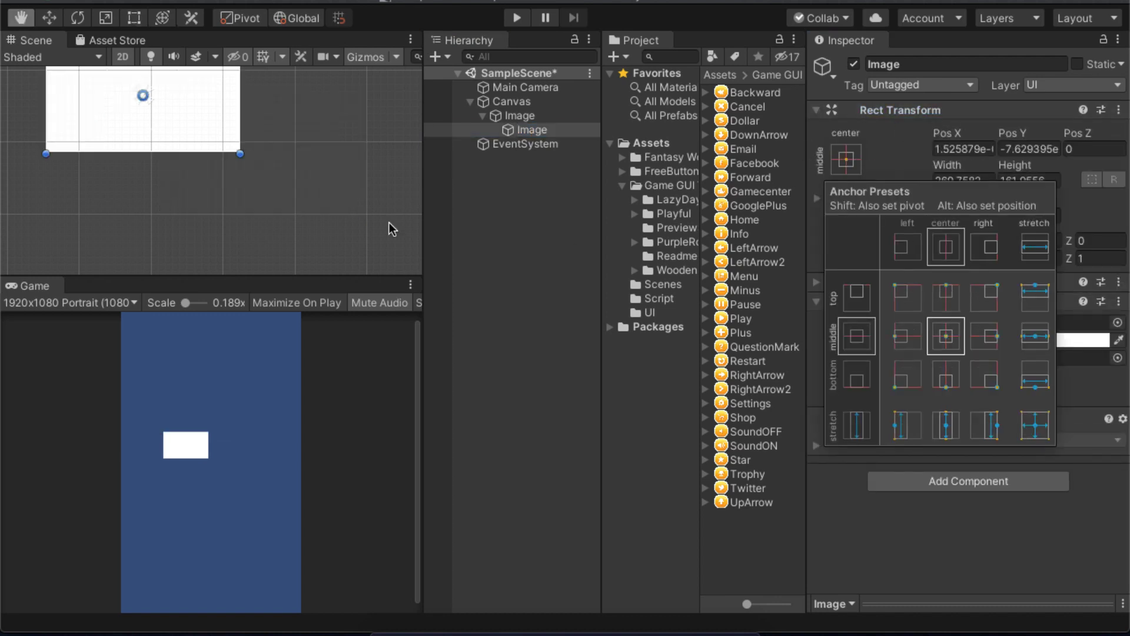
key("t")
scroll(281, 151, "down", 3)
left_click(528, 119)
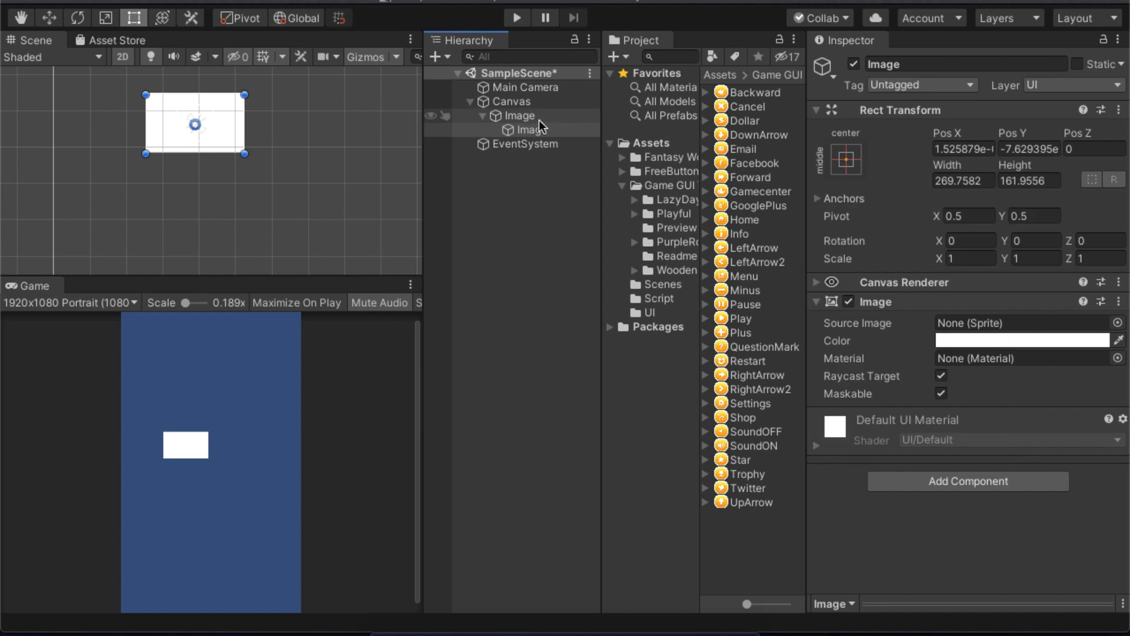
double_click(542, 126)
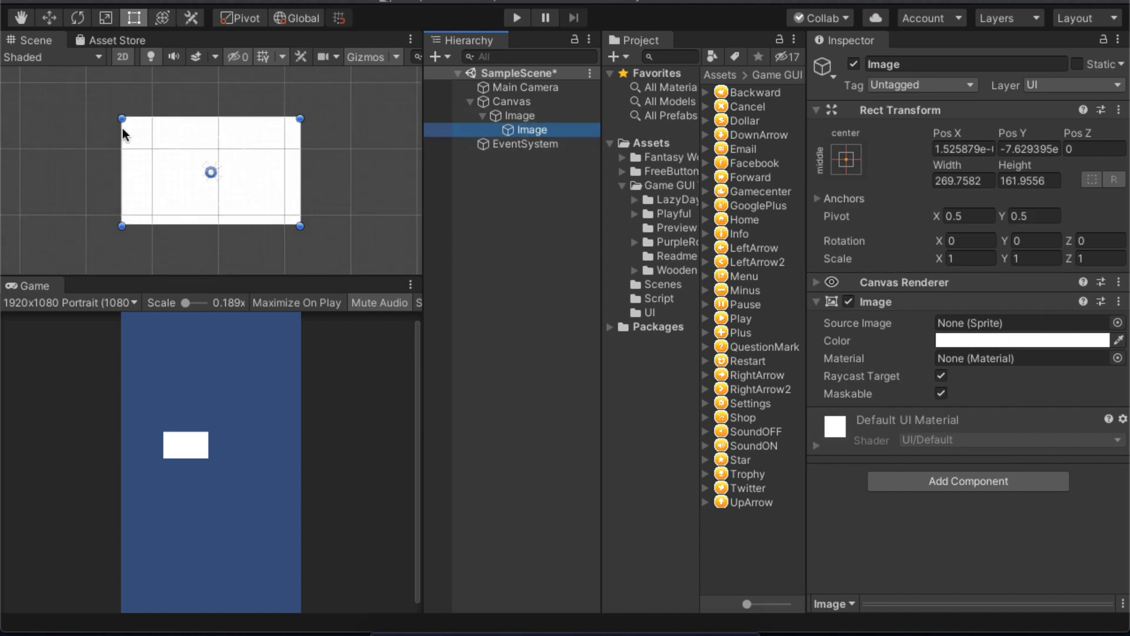
- Add a Mask component to the parent Image and compare its outline with the child Image's bounds
left_click(527, 117)
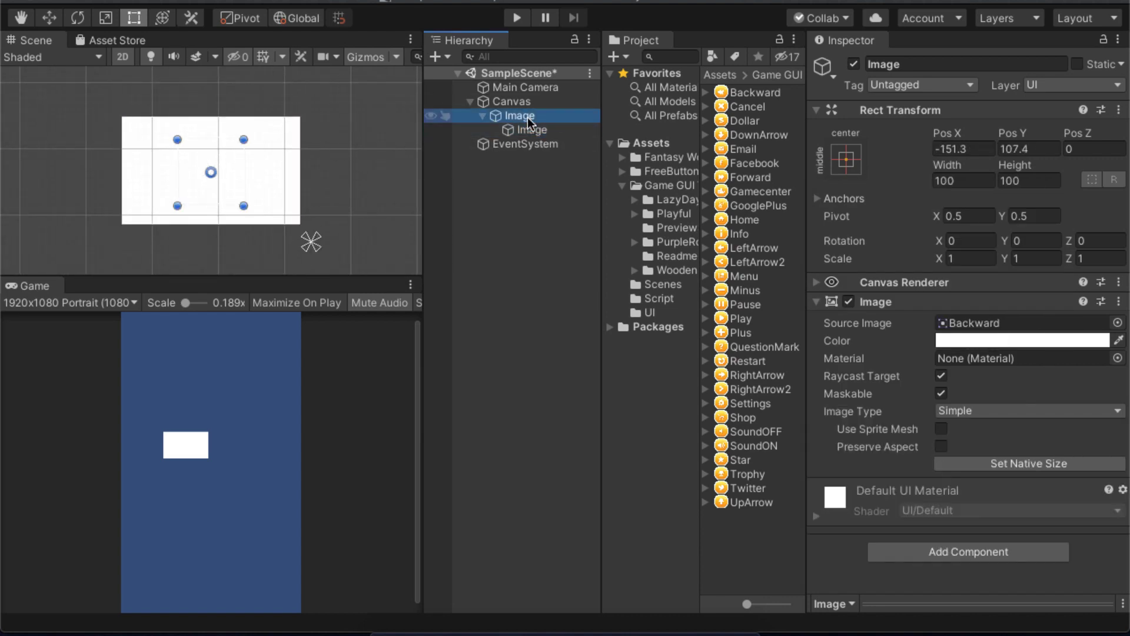
left_click(941, 552)
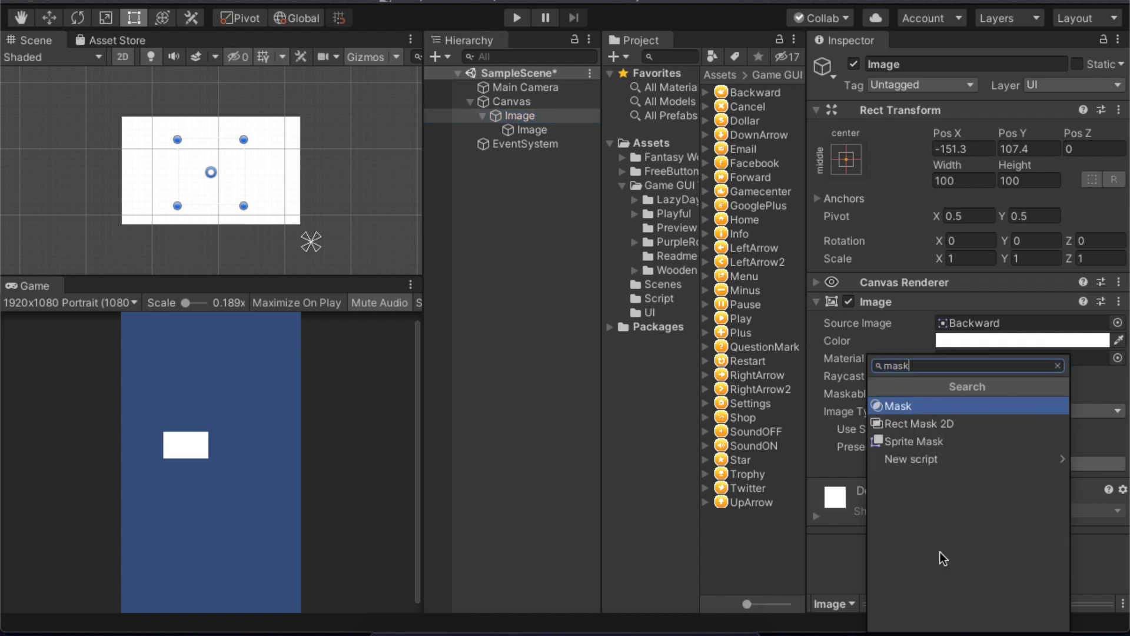
key("Return")
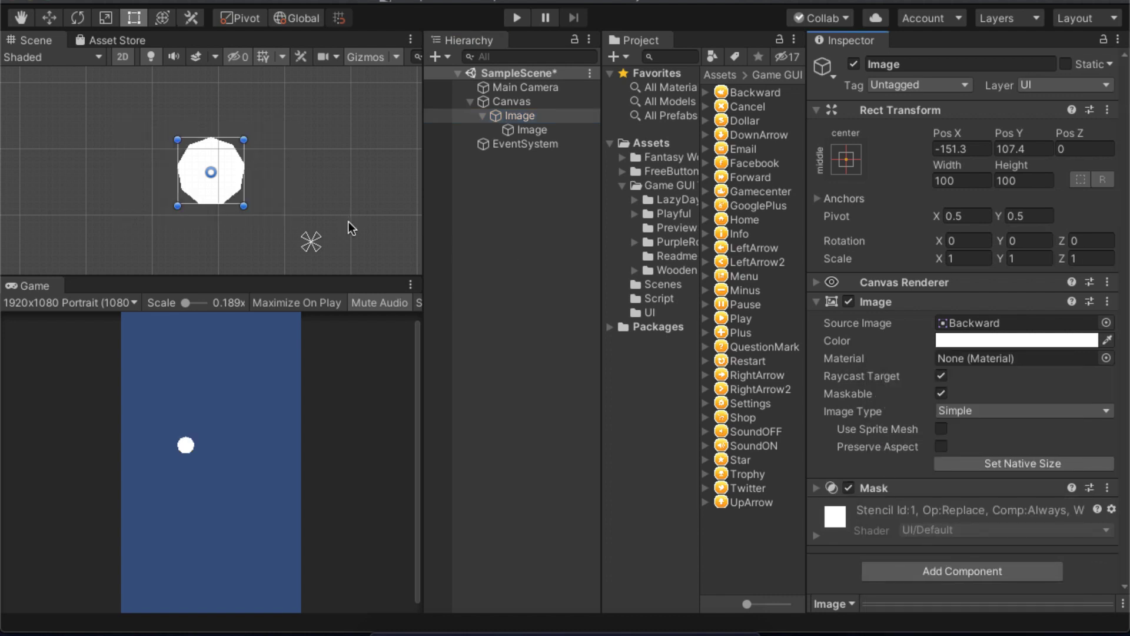
scroll(214, 194, "up", 5)
scroll(185, 179, "down", 4)
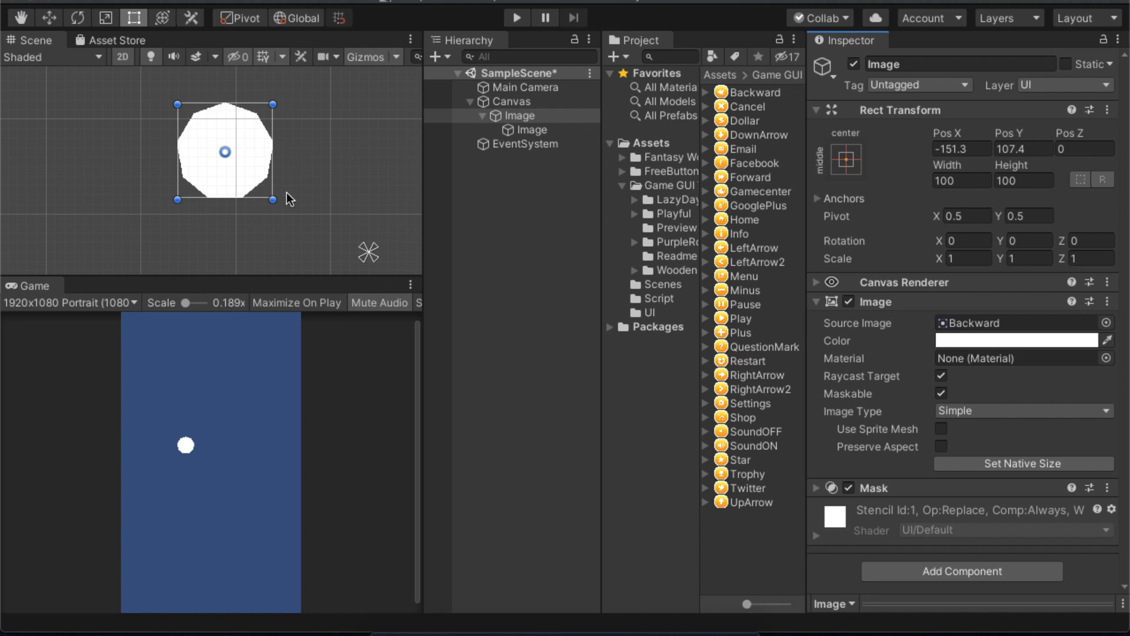
left_click(532, 130)
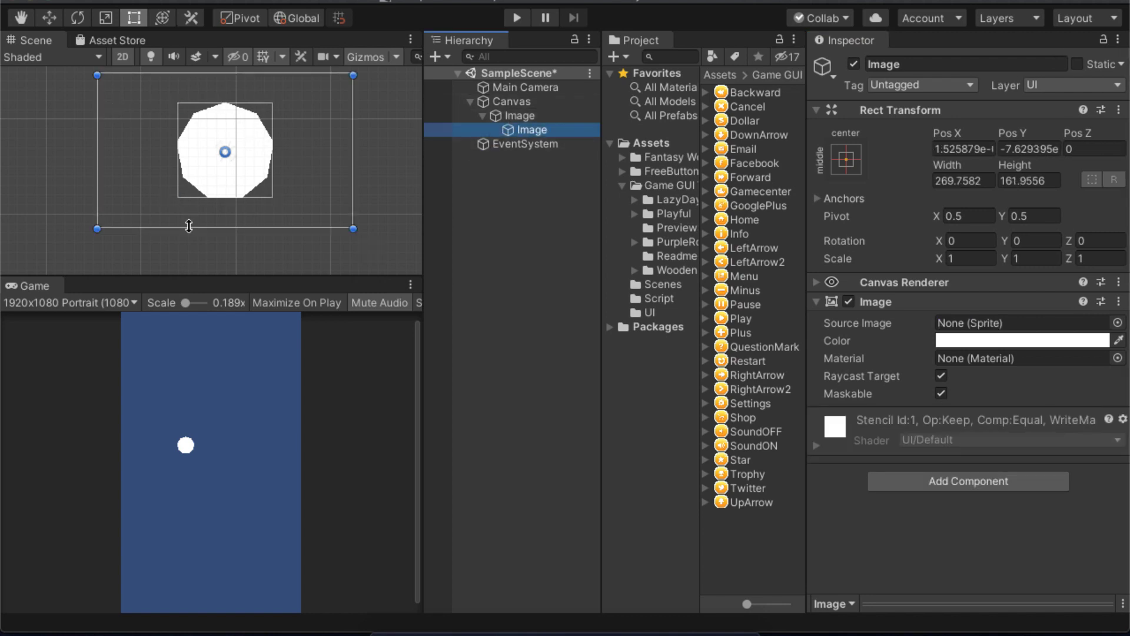
left_click(520, 116)
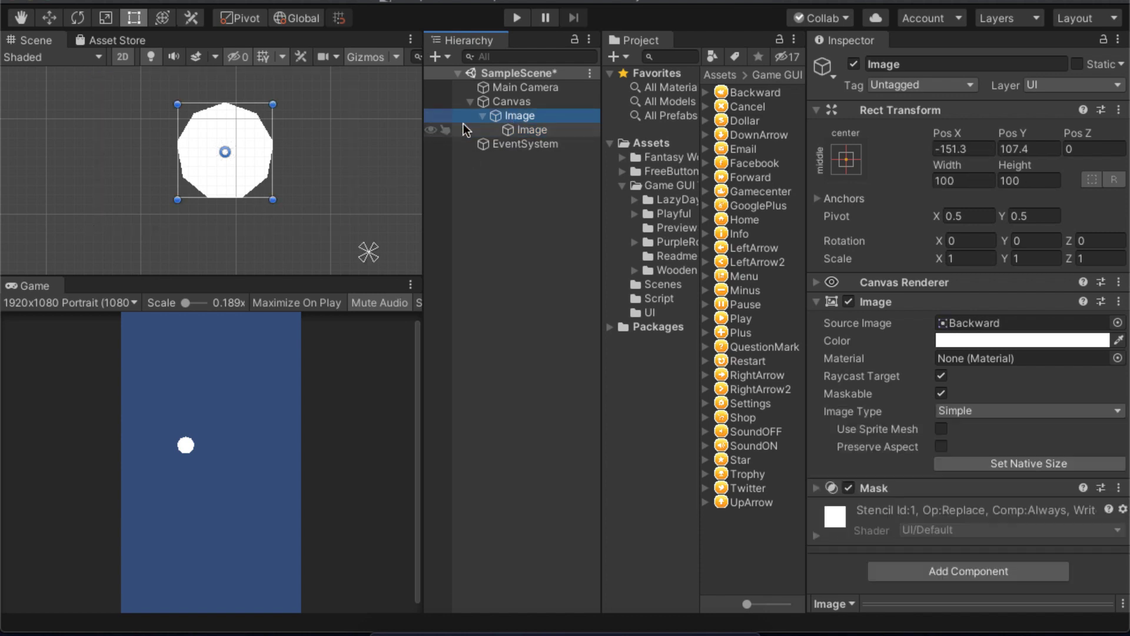
- Turn the parent Image's Show Mask Graphic option off and back on in its Mask component
left_click(944, 490)
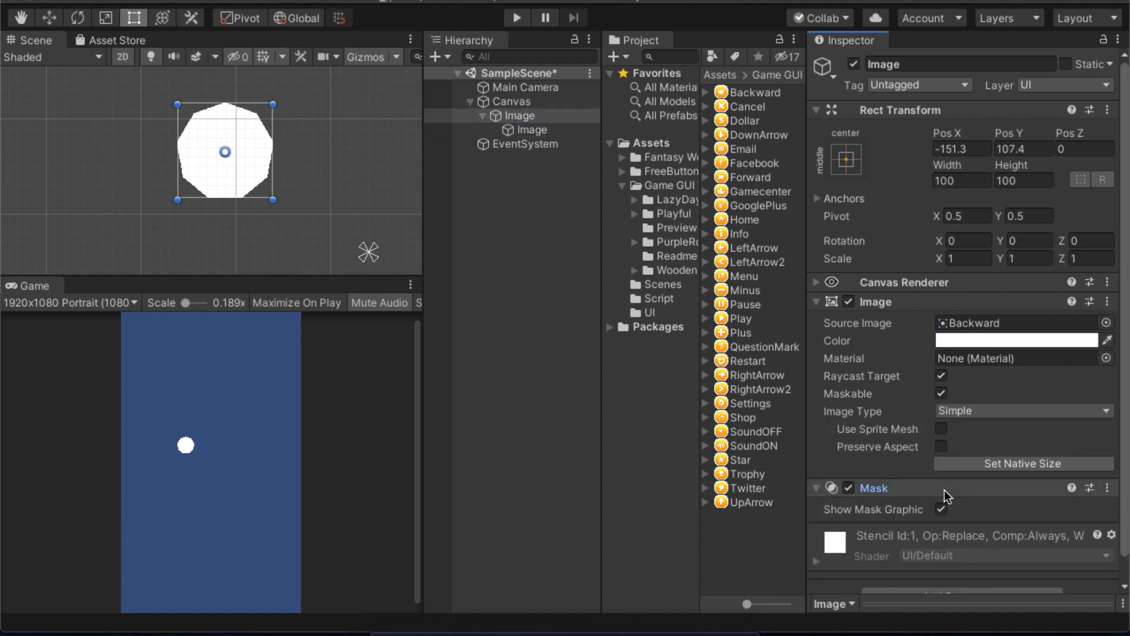
left_click(941, 509)
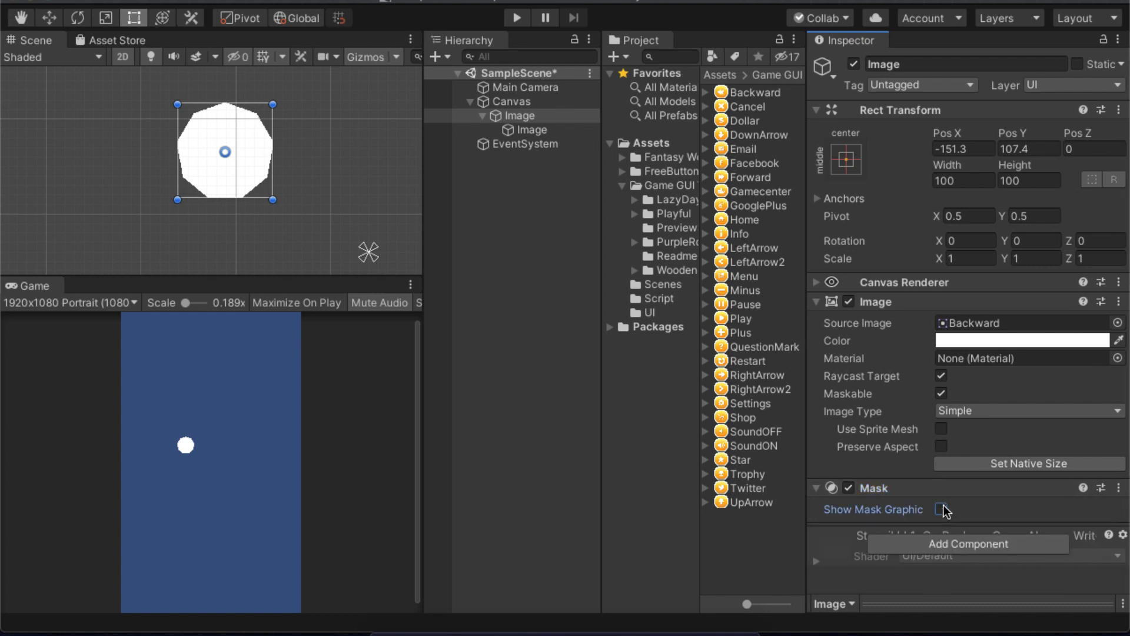
left_click(942, 509)
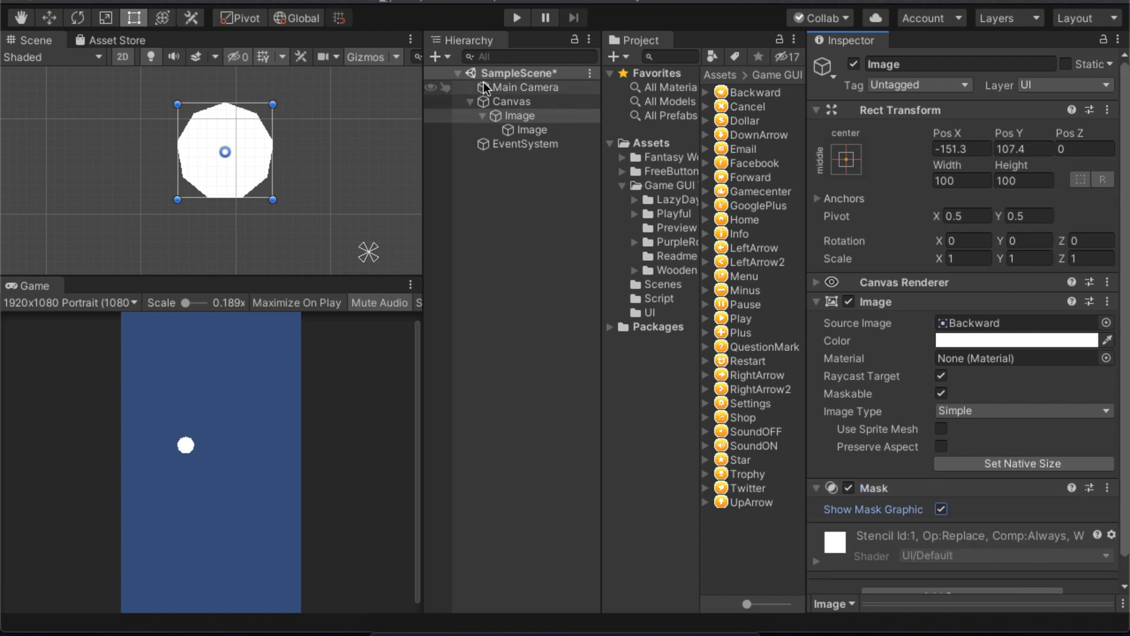
left_click(535, 130)
left_click(530, 116)
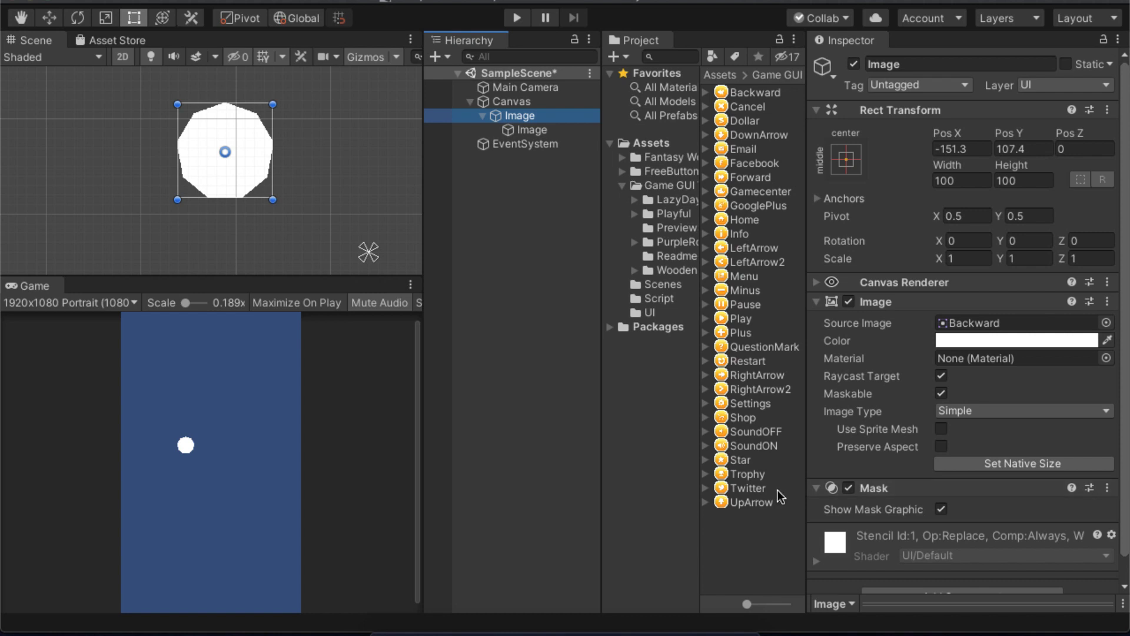
left_click(820, 487)
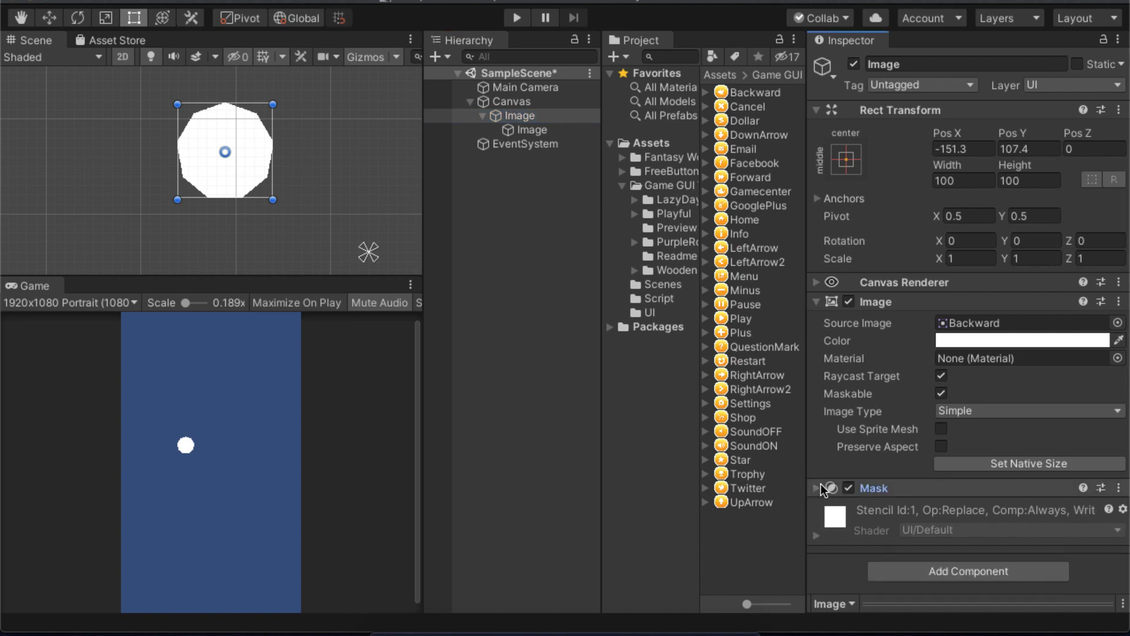
- Disable the Maskable option on the child Image and compare it with its parent
left_click(543, 129)
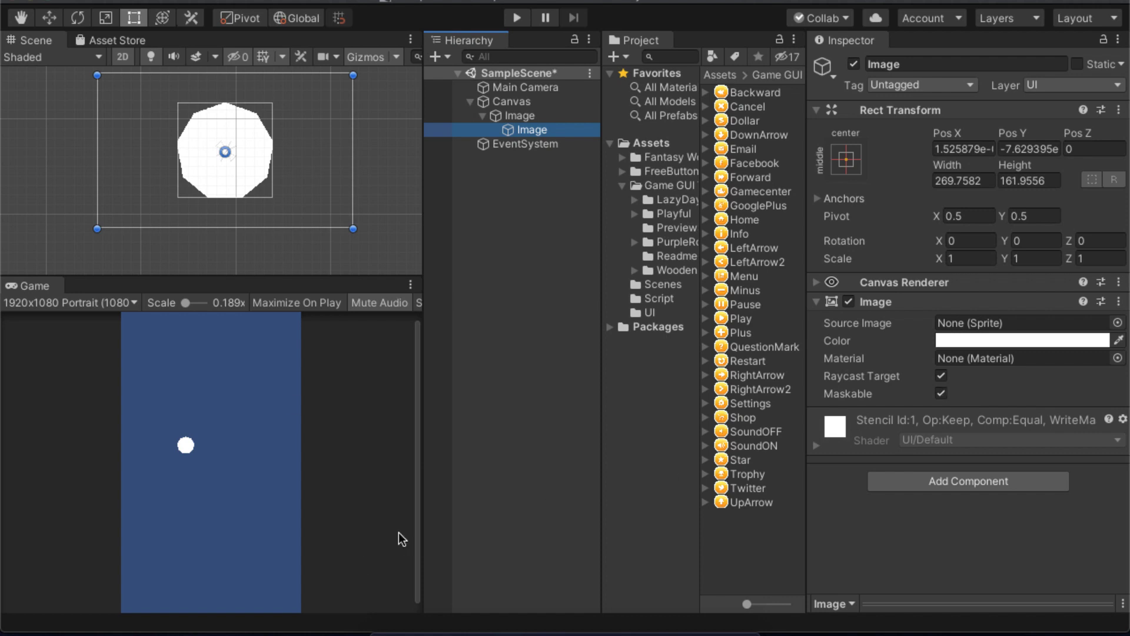
left_click(941, 394)
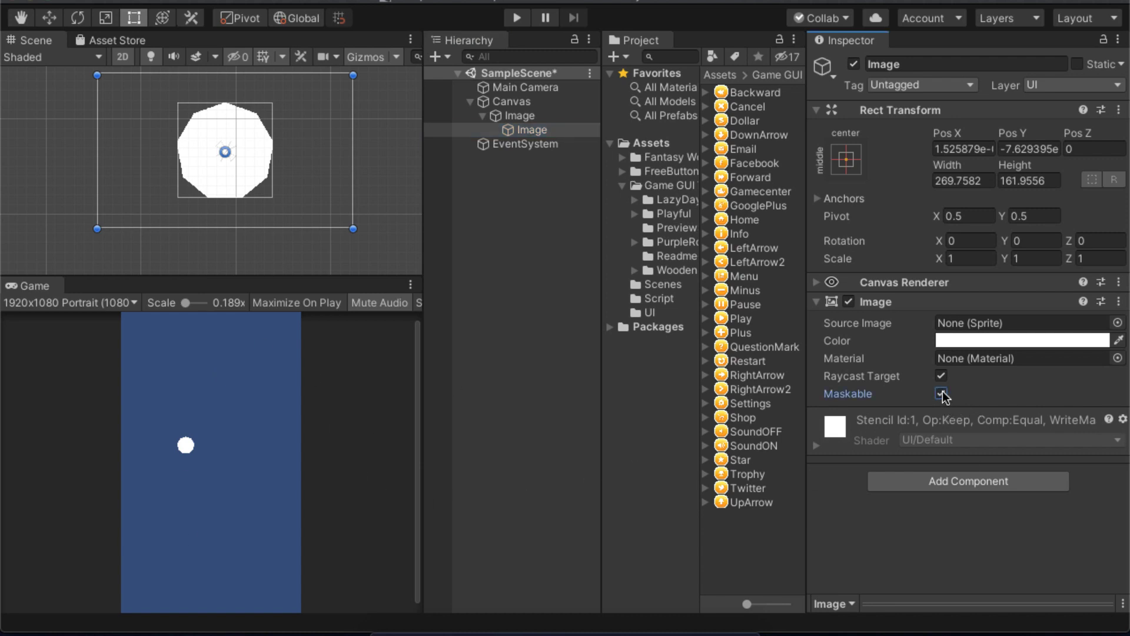
left_click(942, 393)
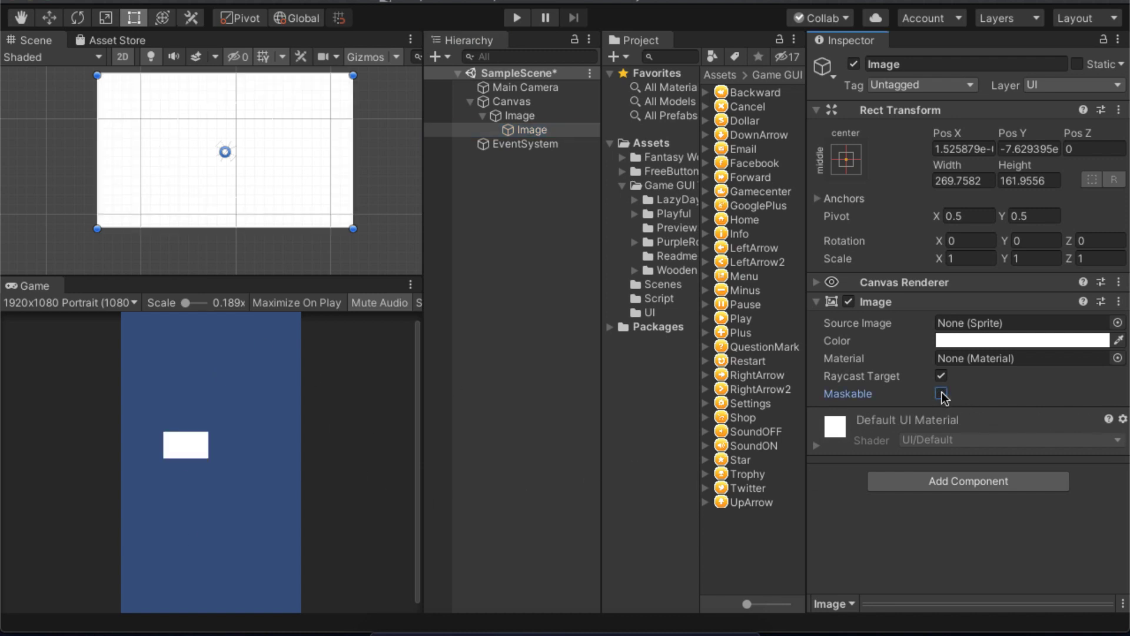
left_click(527, 117)
left_click(527, 130)
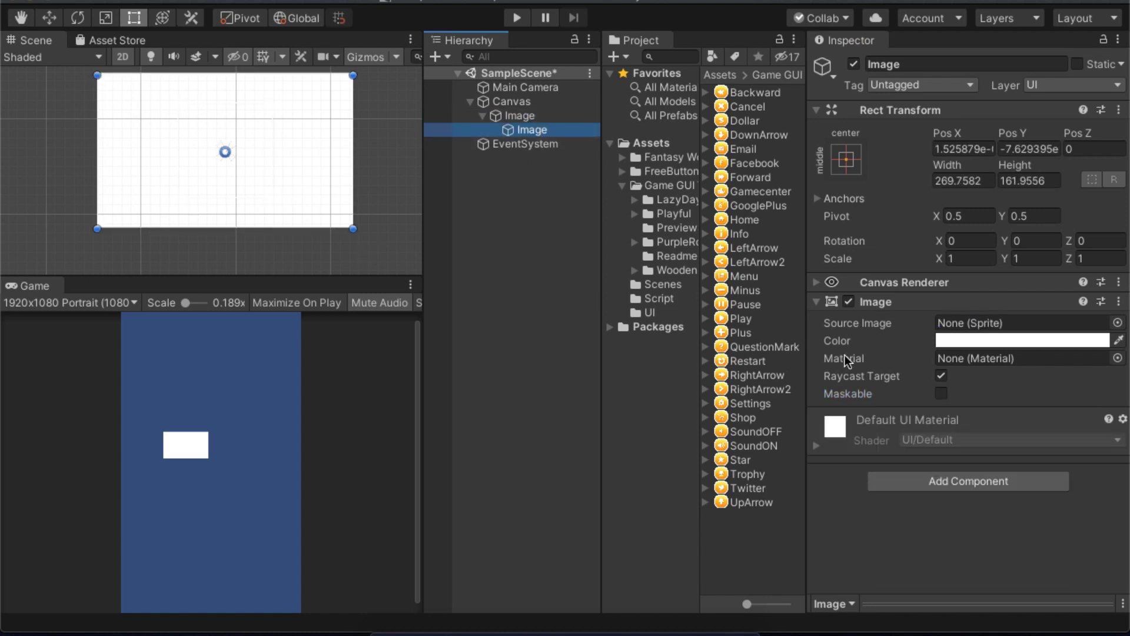
- Delete the white child Image nested under the Backward Image
left_click(533, 120)
left_click(536, 128)
key("Delete")
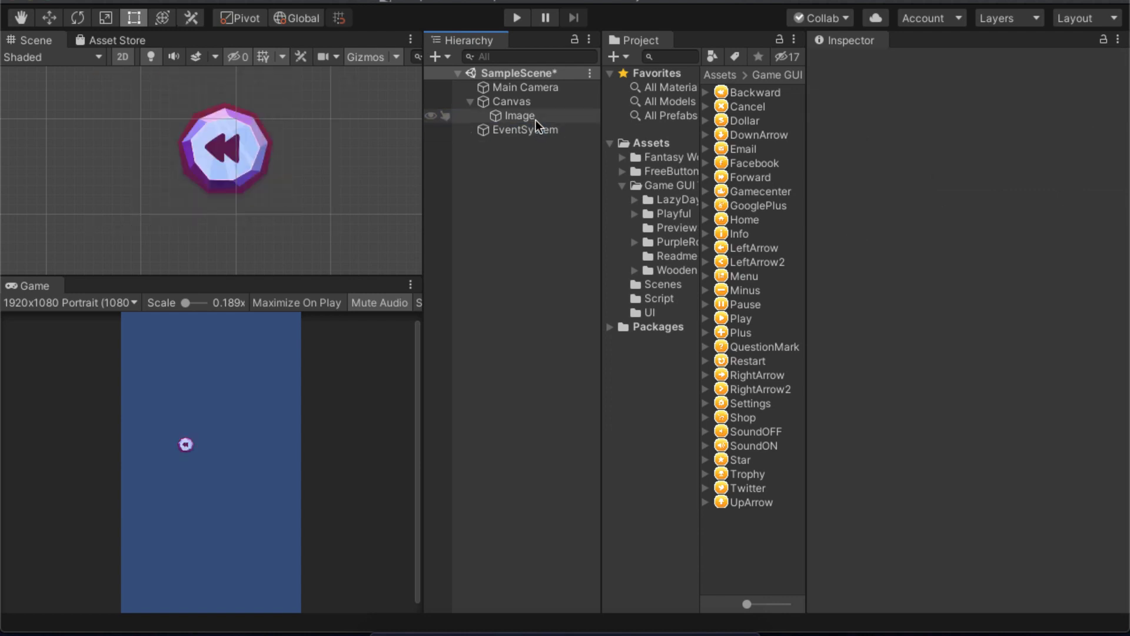
- Clear the remaining Image's source sprite and assign the purple QuestionMark sprite in its place
left_click(536, 120)
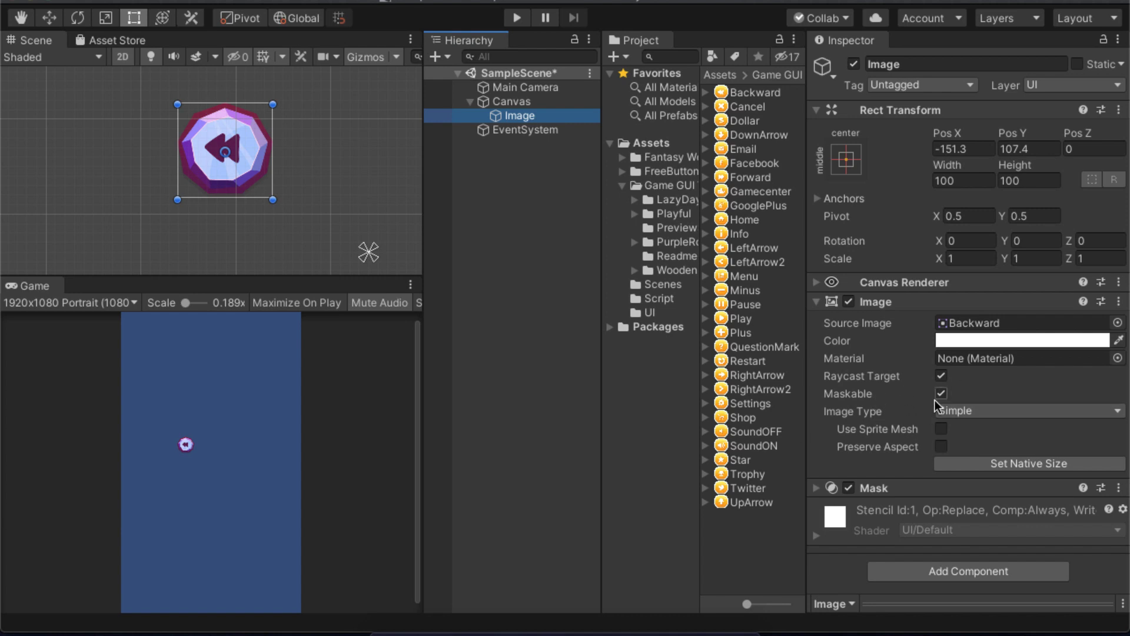
left_click(1083, 324)
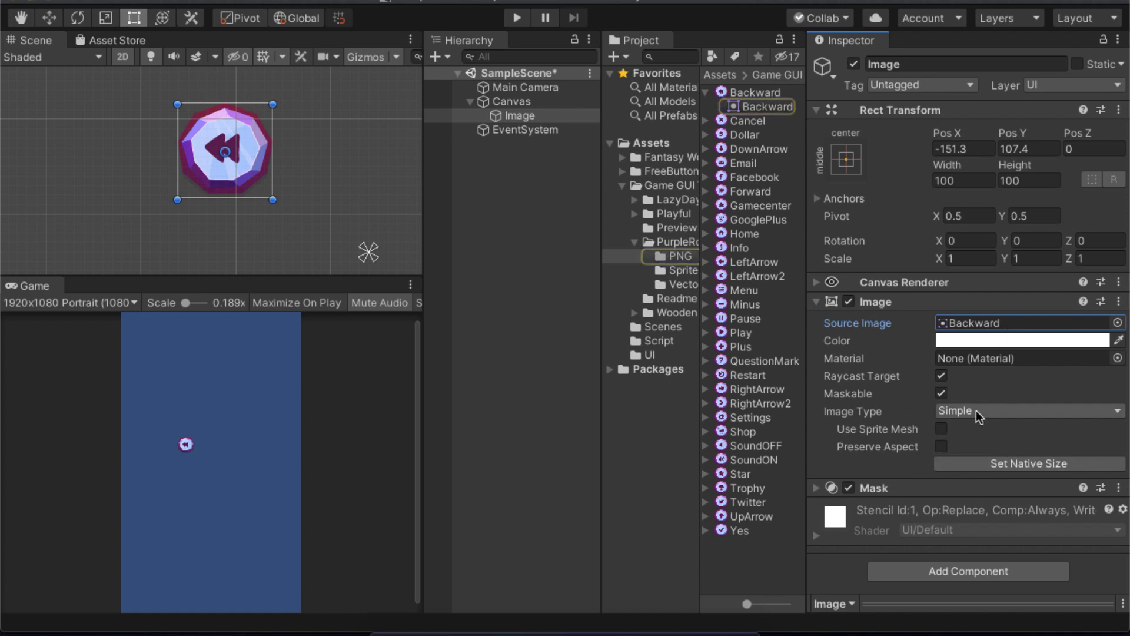
key("Delete")
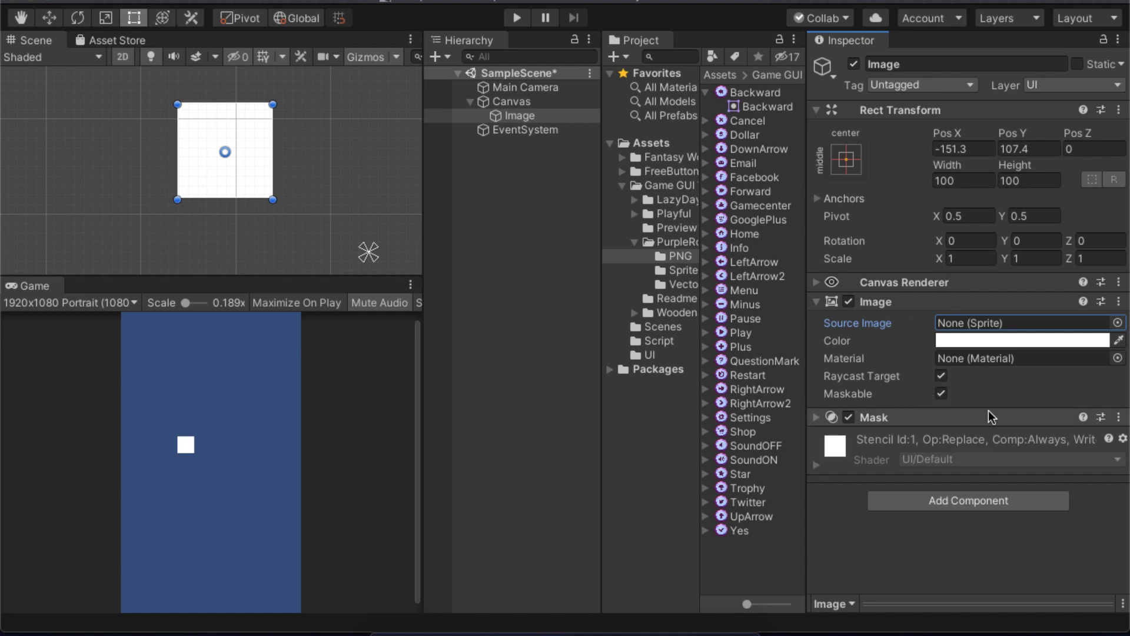
left_click_drag(761, 363, 1063, 324)
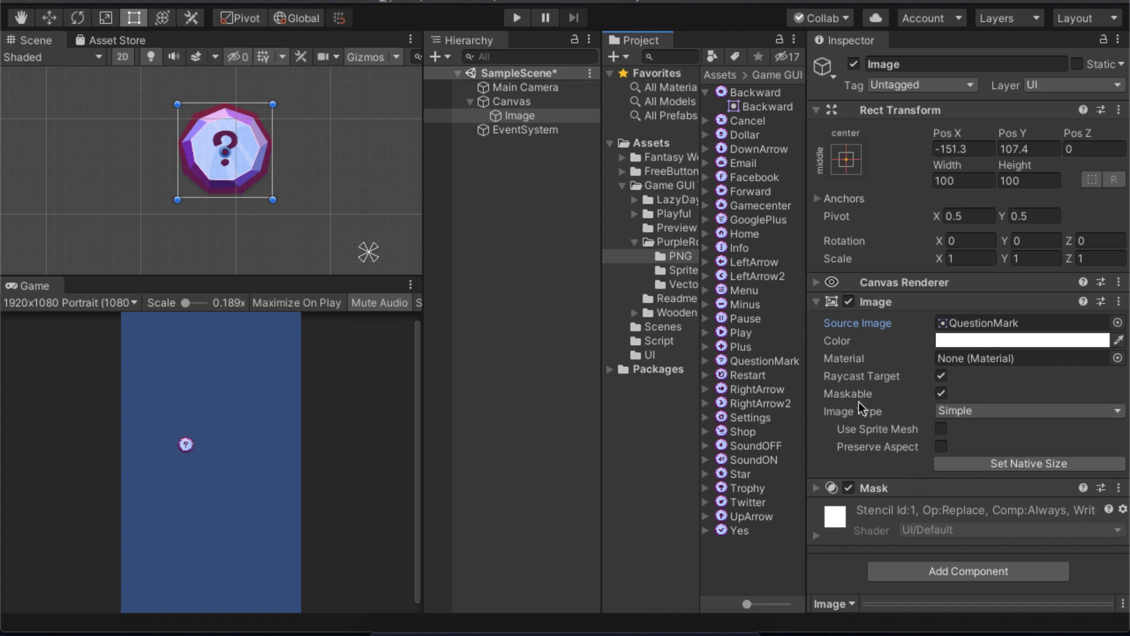
- Try the Filled Image Type on the QuestionMark Image and switch it back to Simple
left_click(1010, 411)
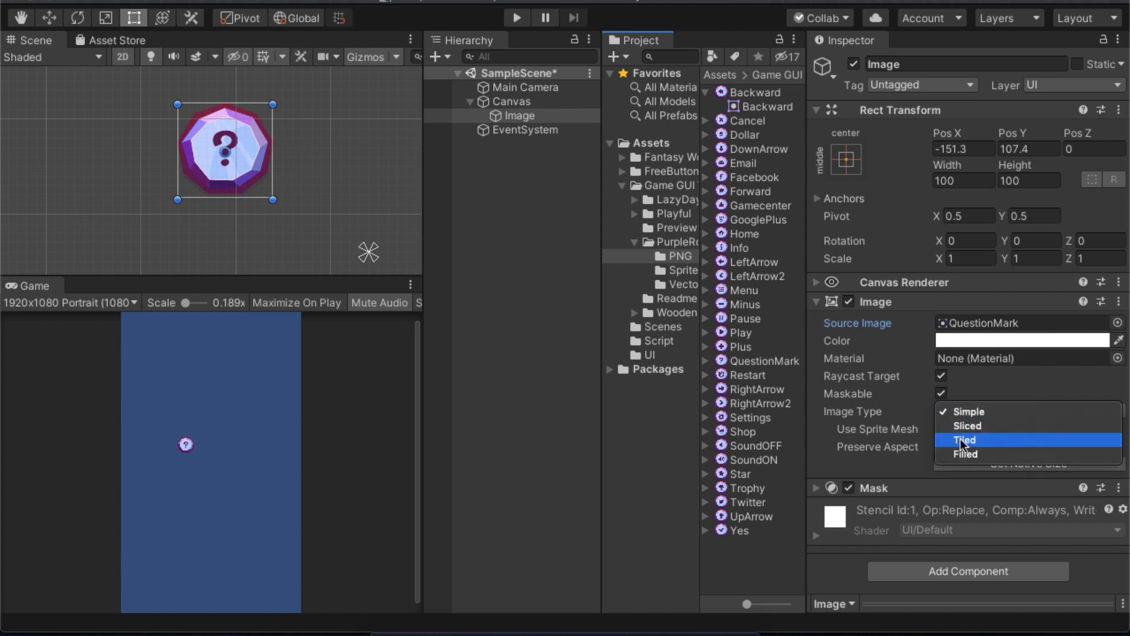
left_click(966, 454)
left_click(976, 411)
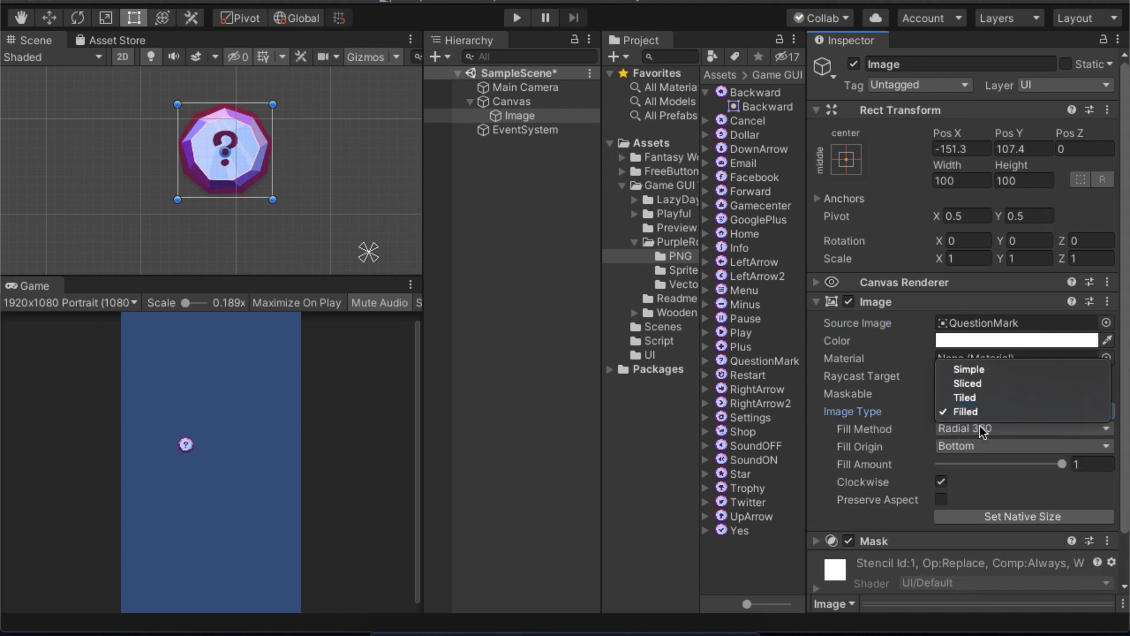
left_click(993, 369)
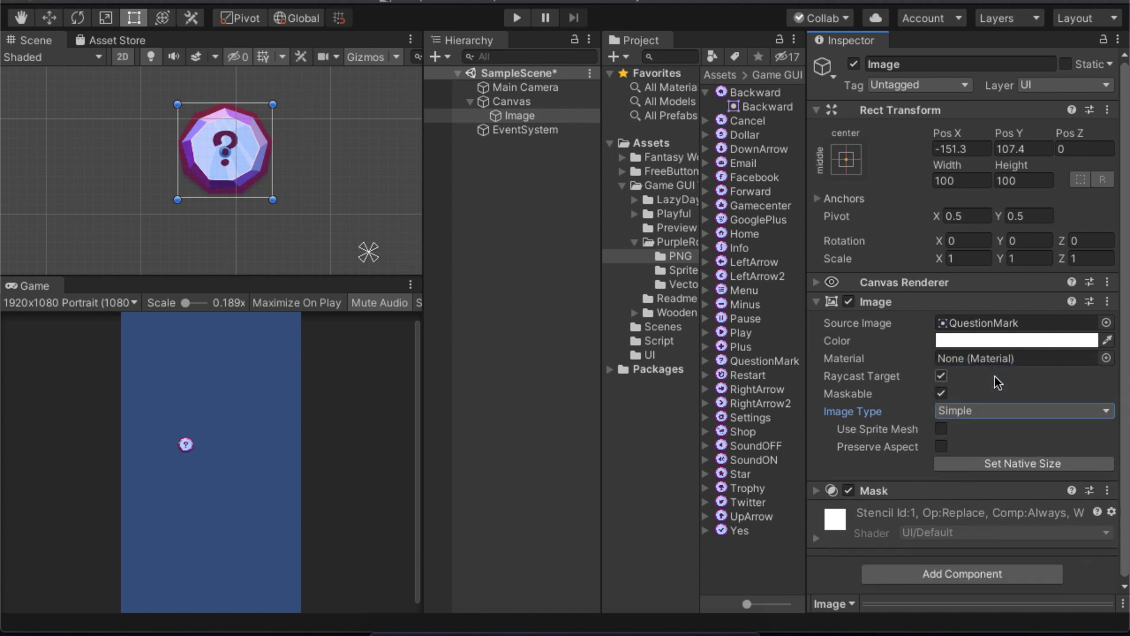
- Set the Image Type to Tiled and enlarge the Image up and to the right to about 275 by 287
left_click(997, 411)
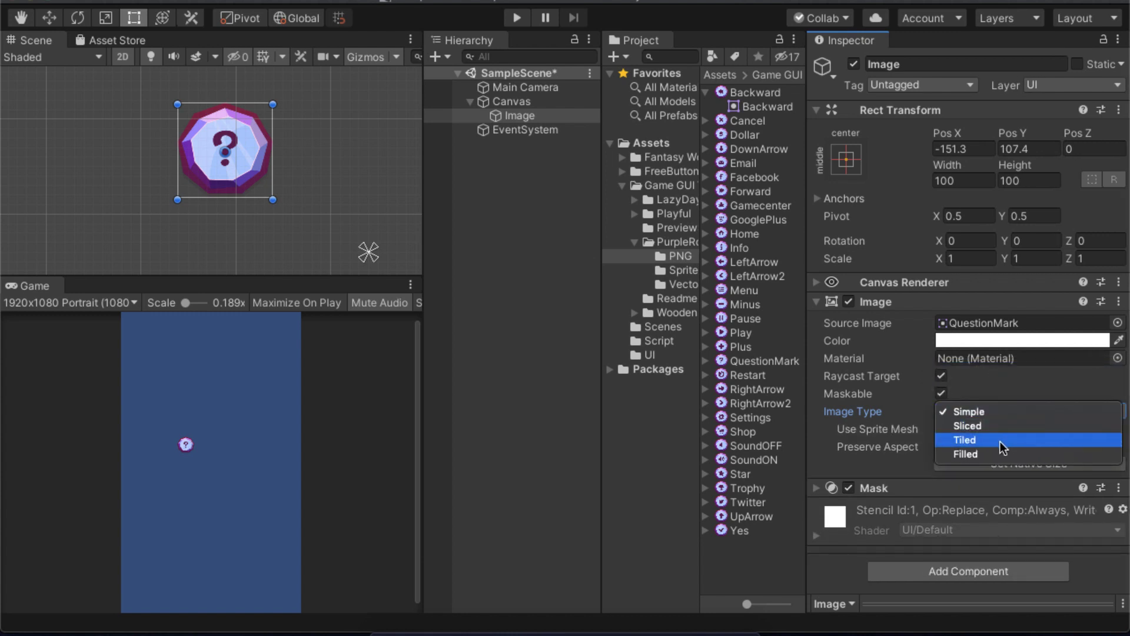
left_click(1001, 441)
scroll(340, 177, "down", 1)
scroll(341, 177, "down", 6)
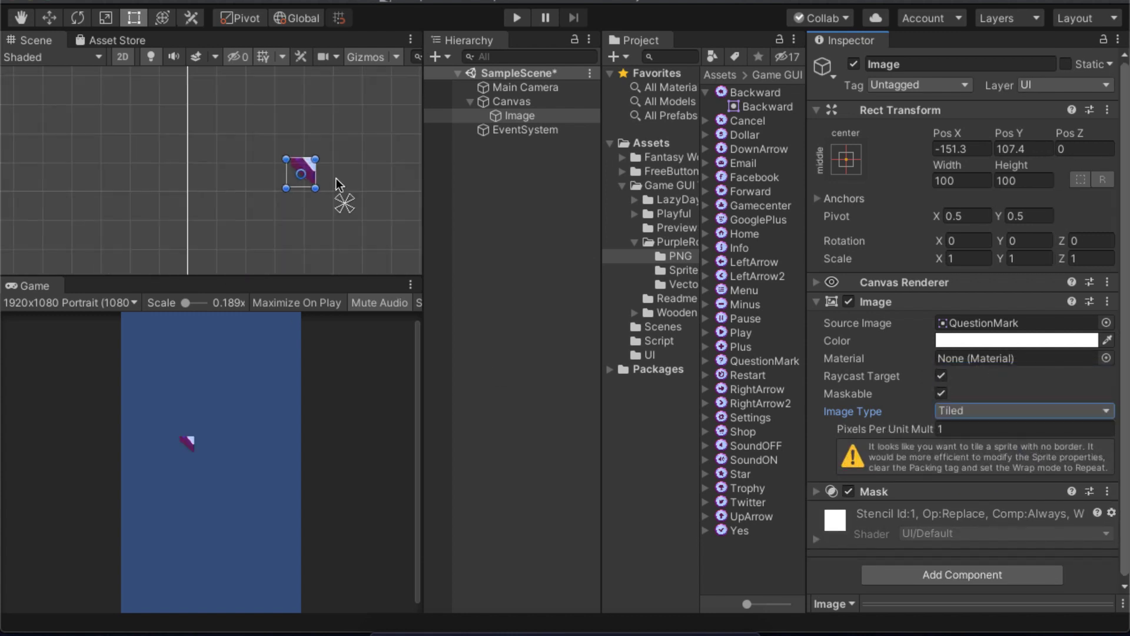
middle_click_drag(318, 147, 143, 179)
left_click_drag(137, 188, 188, 133)
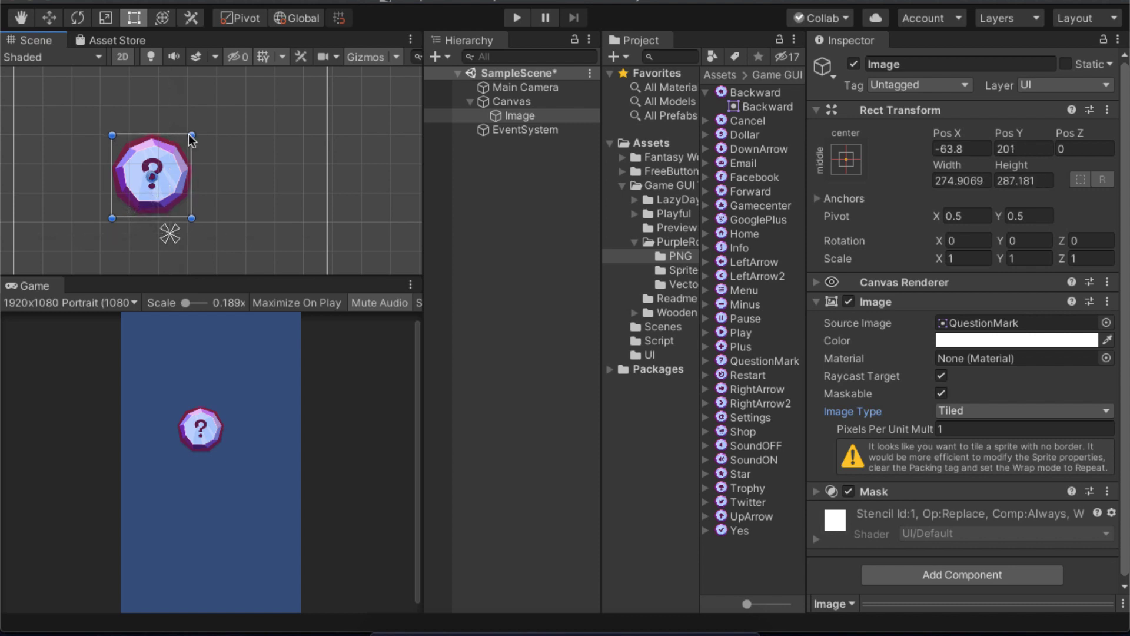
- Undo the Image's enlargement and set its Image Type to Simple
key("ctrl+z")
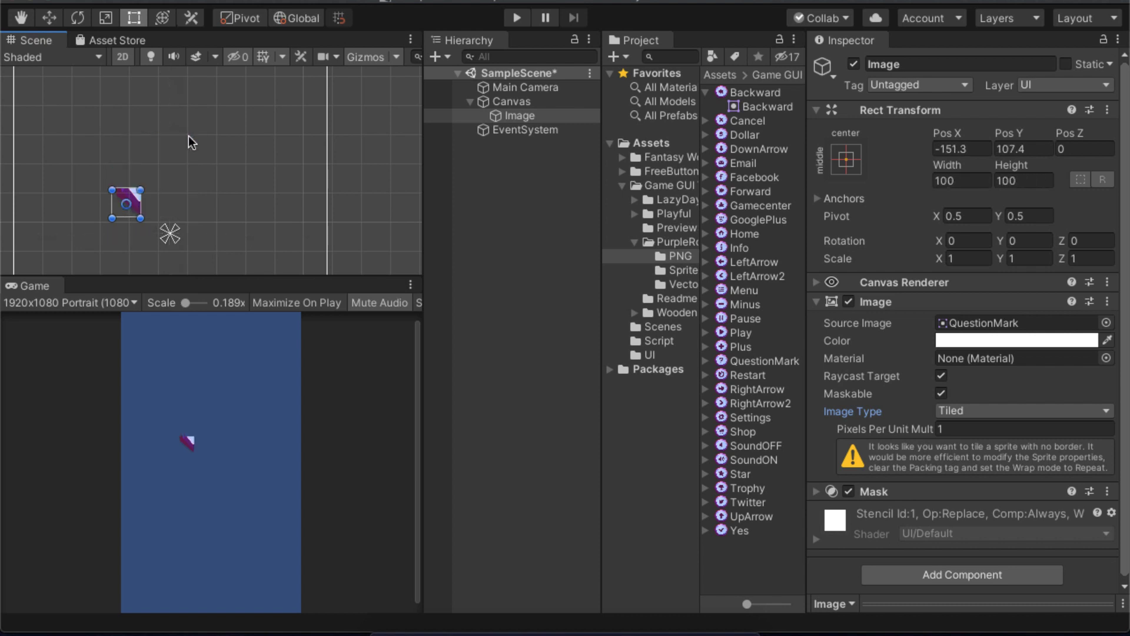
left_click(1004, 408)
left_click(1009, 384)
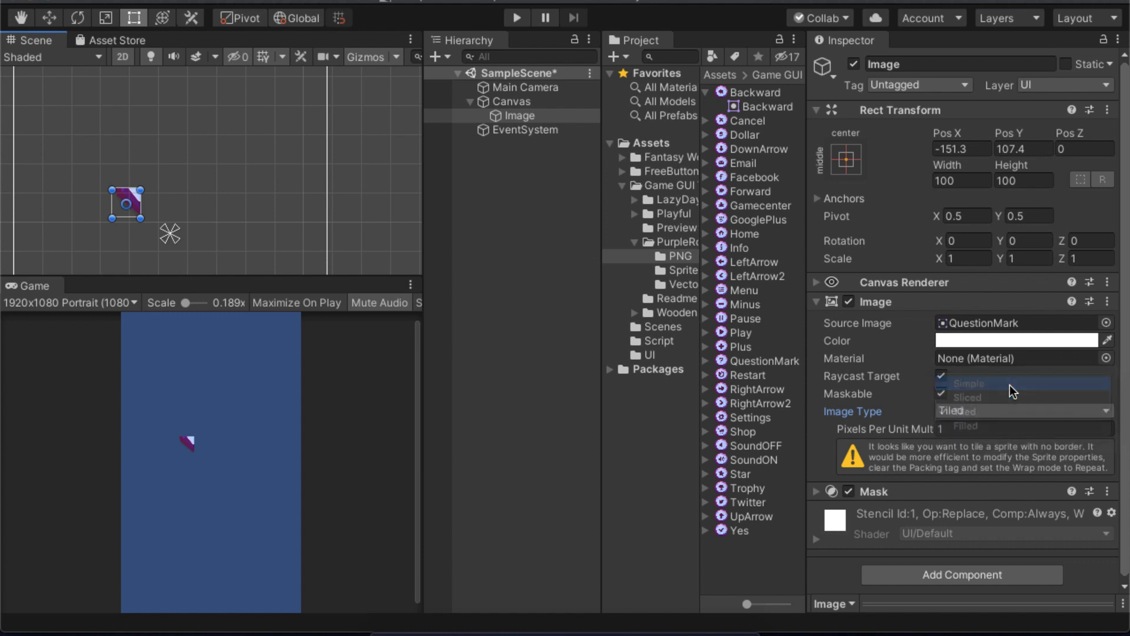
- Set the QuestionMark Image's type to Filled and lower its Fill Amount to 0
scroll(127, 206, "up", 5)
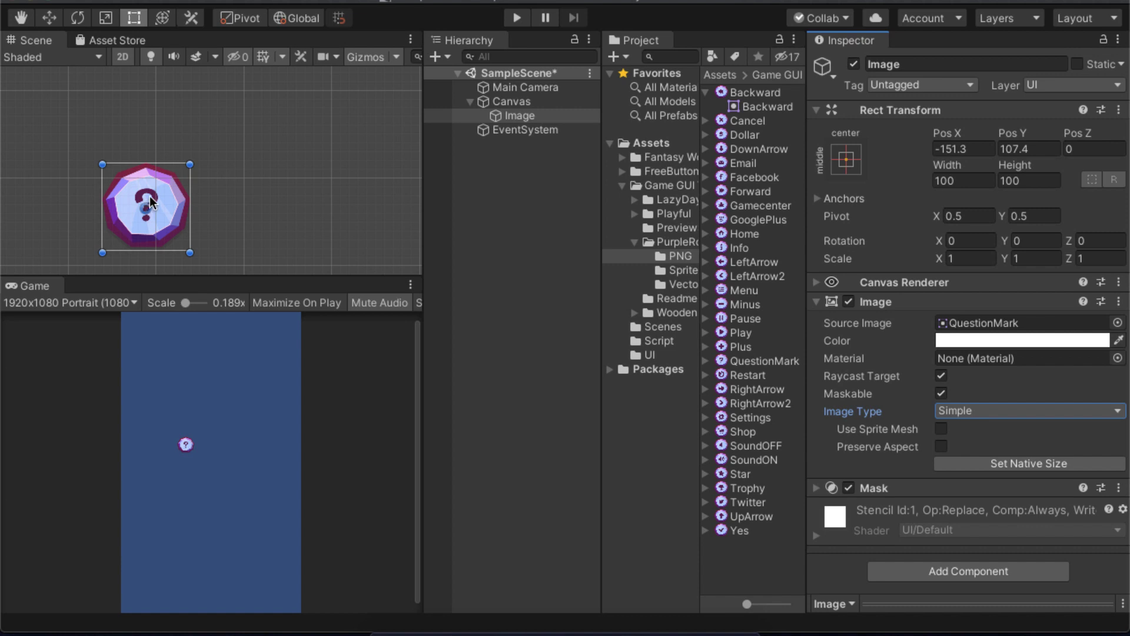
left_click(995, 410)
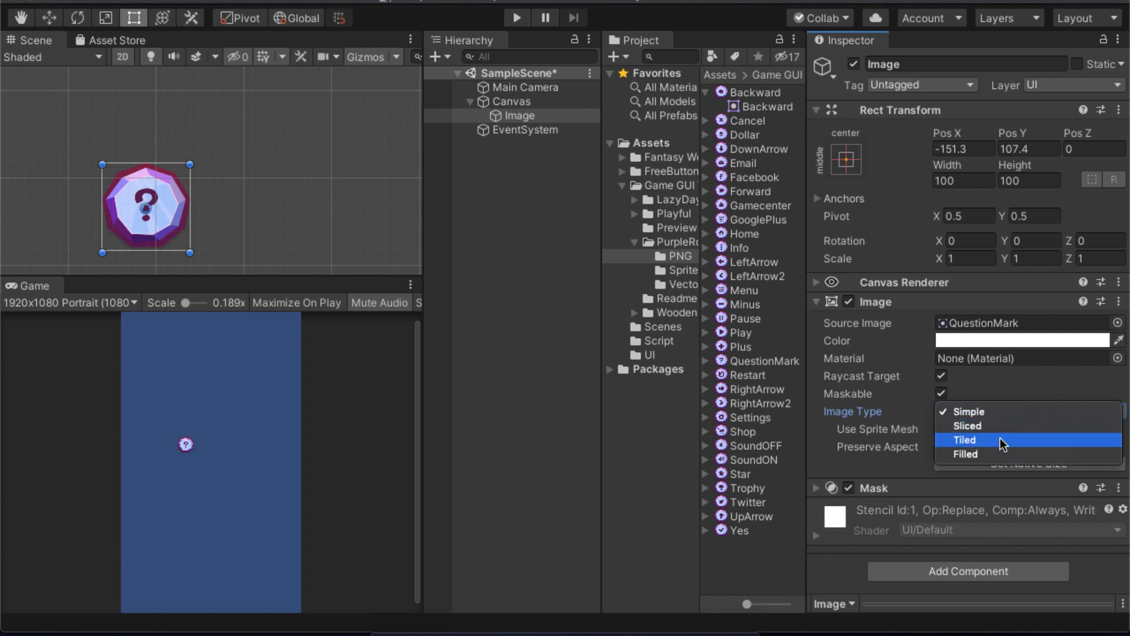
left_click(1005, 455)
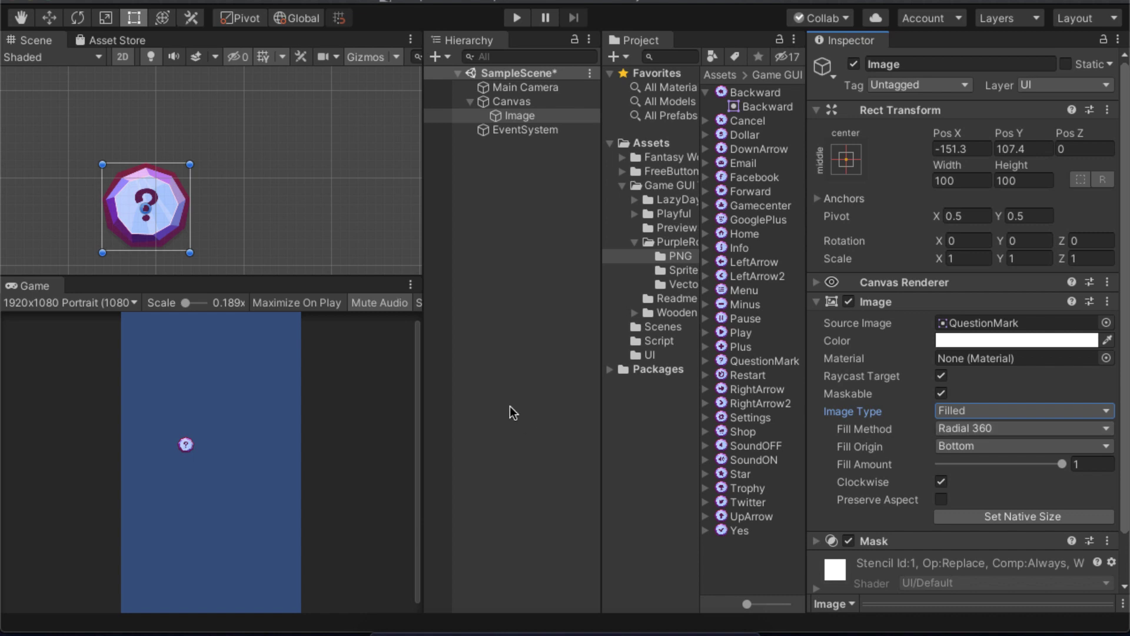
left_click_drag(1063, 464, 641, 466)
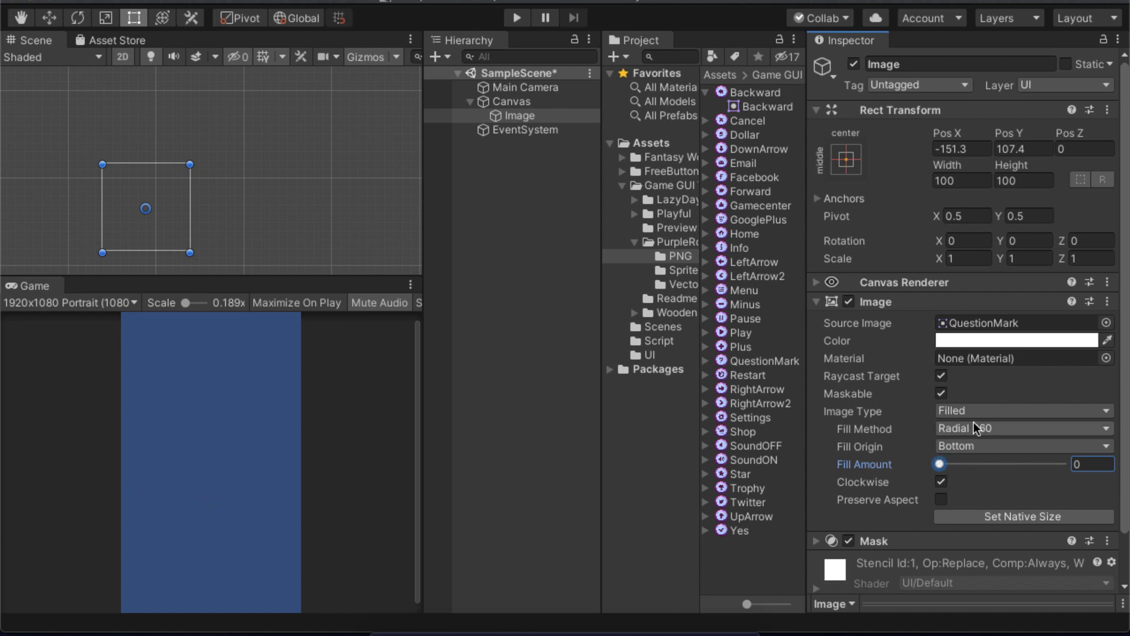
- With the Radial 360 Fill Method, raise the Fill Amount to 0.202, inspect the wedge up close, and return the amount to 0
left_click(951, 430)
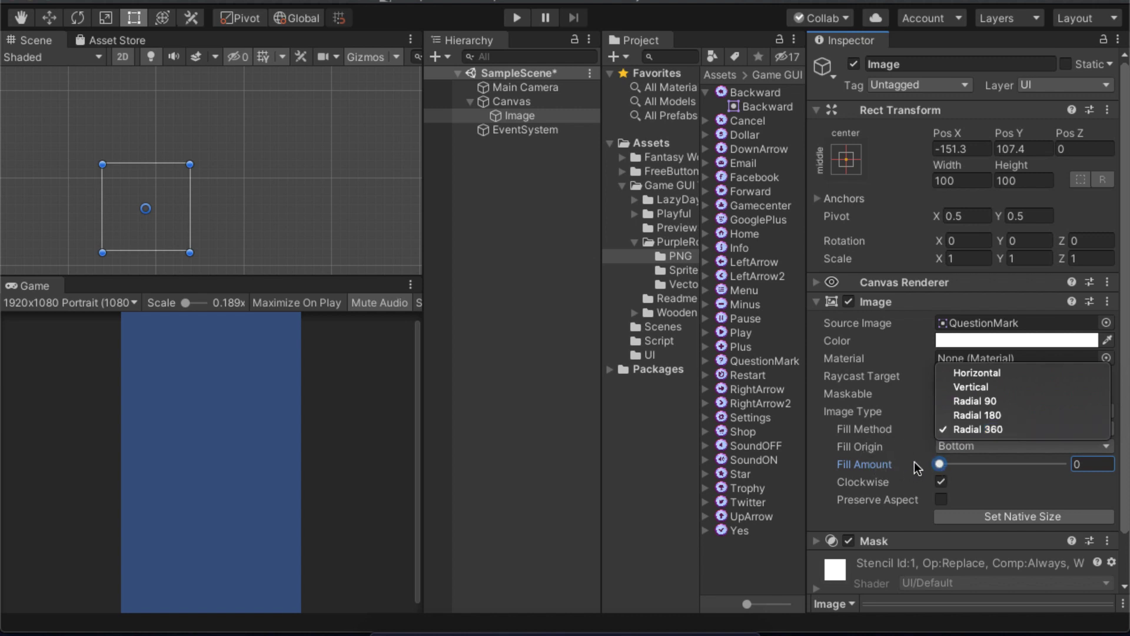
left_click(981, 429)
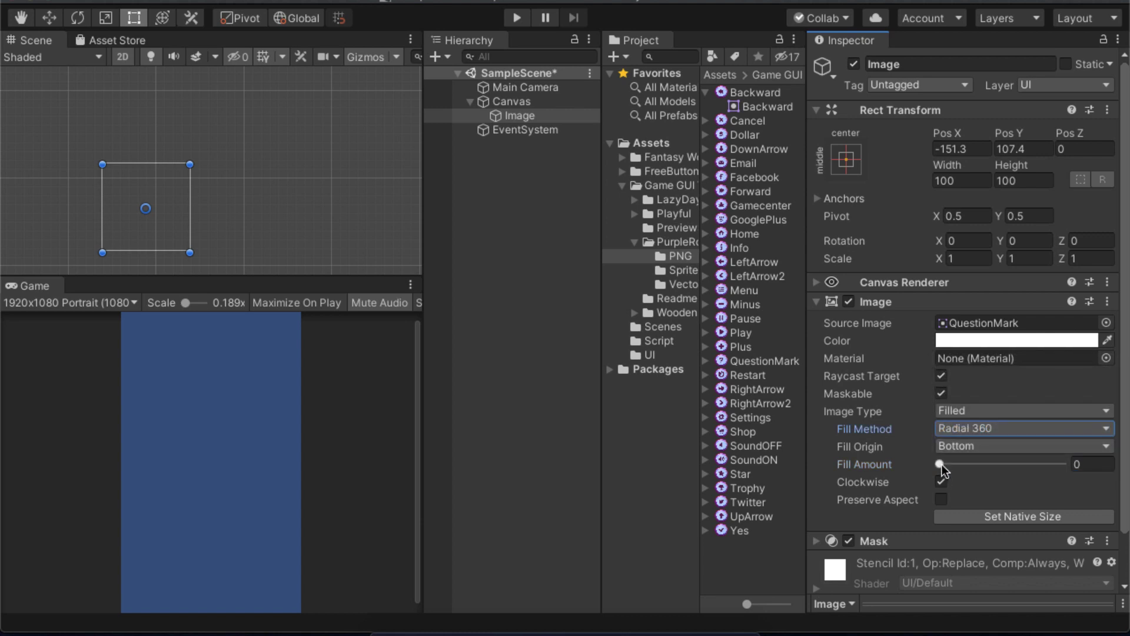
left_click_drag(942, 465, 967, 461)
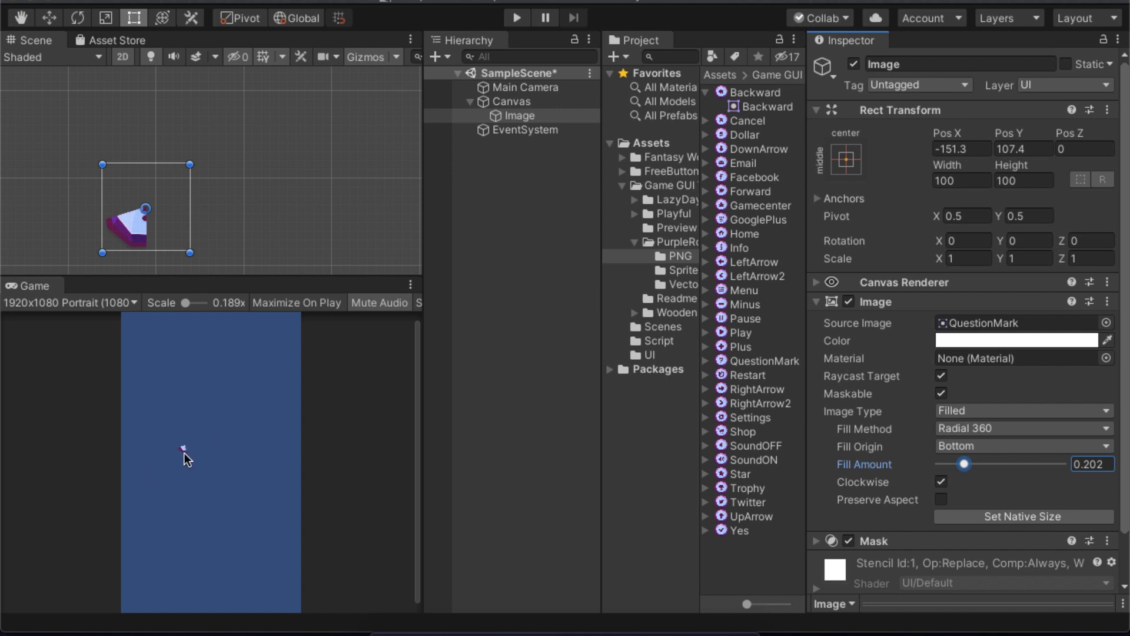
scroll(35, 211, "up", 4)
middle_click_drag(234, 231, 239, 197)
scroll(246, 182, "up", 1)
key("t")
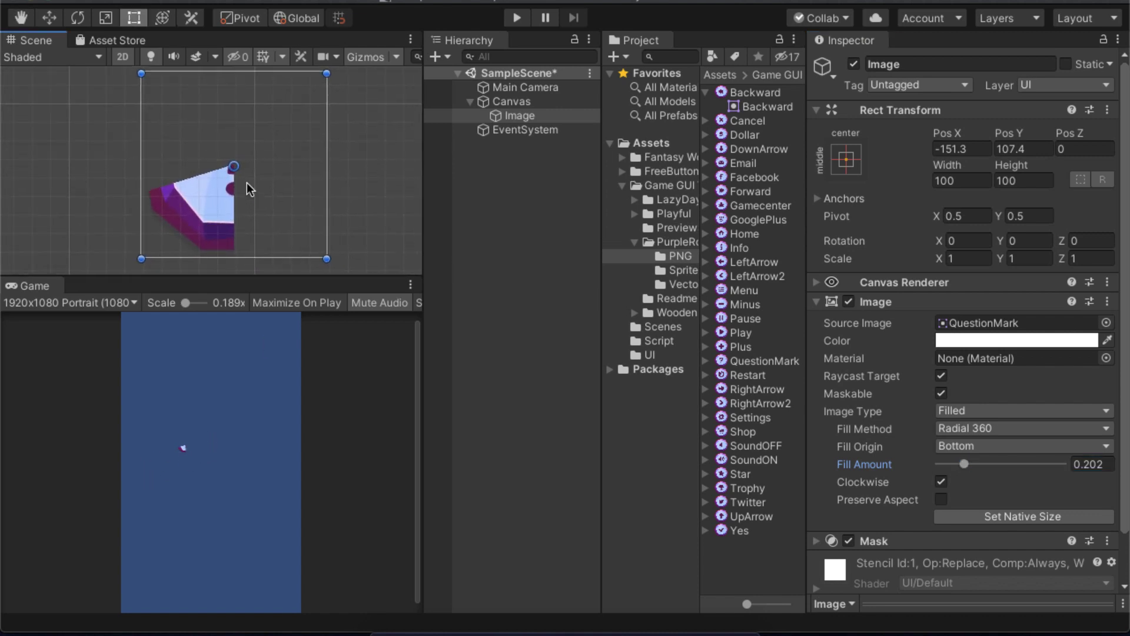
left_click_drag(969, 463, 928, 465)
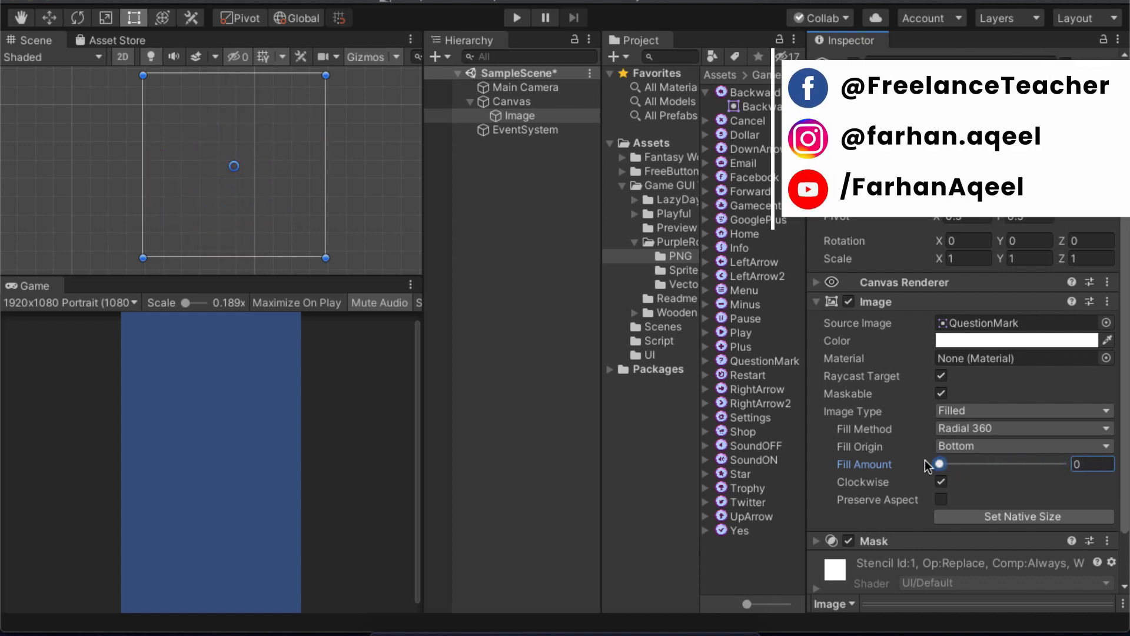
- Change the Fill Method to Horizontal and test the Fill Amount slider, ending at 0
left_click(972, 431)
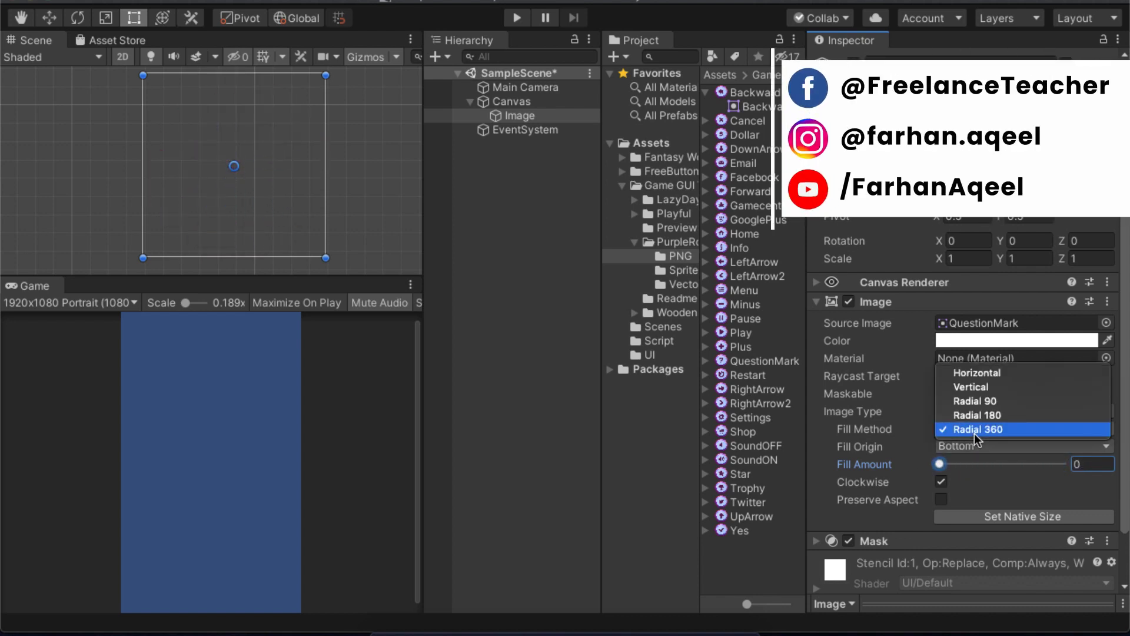
left_click(996, 376)
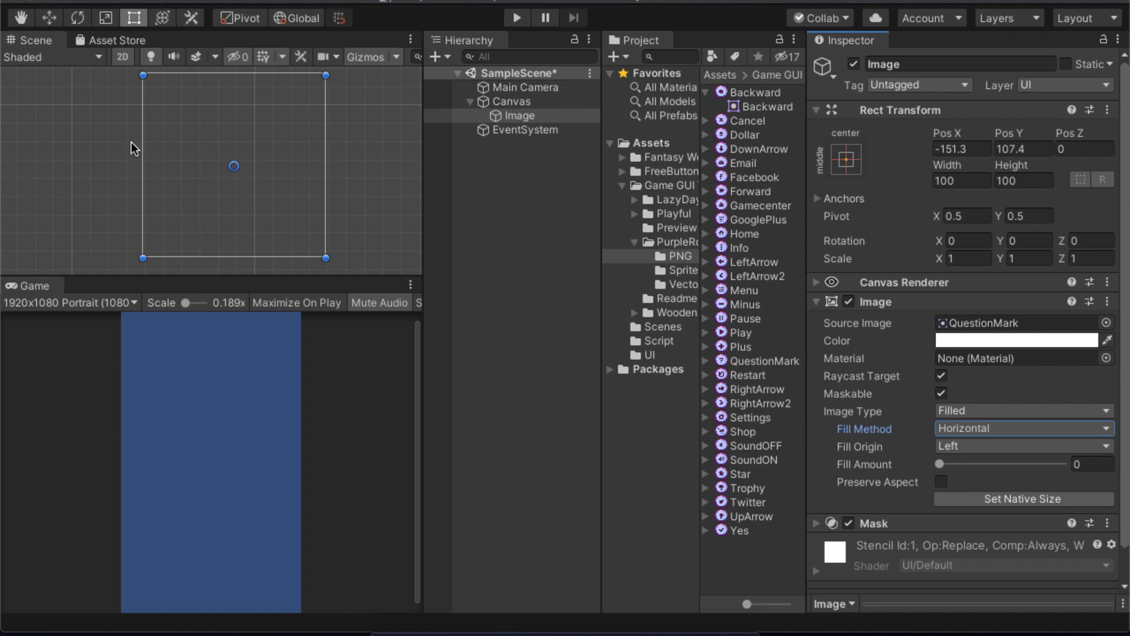
left_click_drag(942, 465, 906, 458)
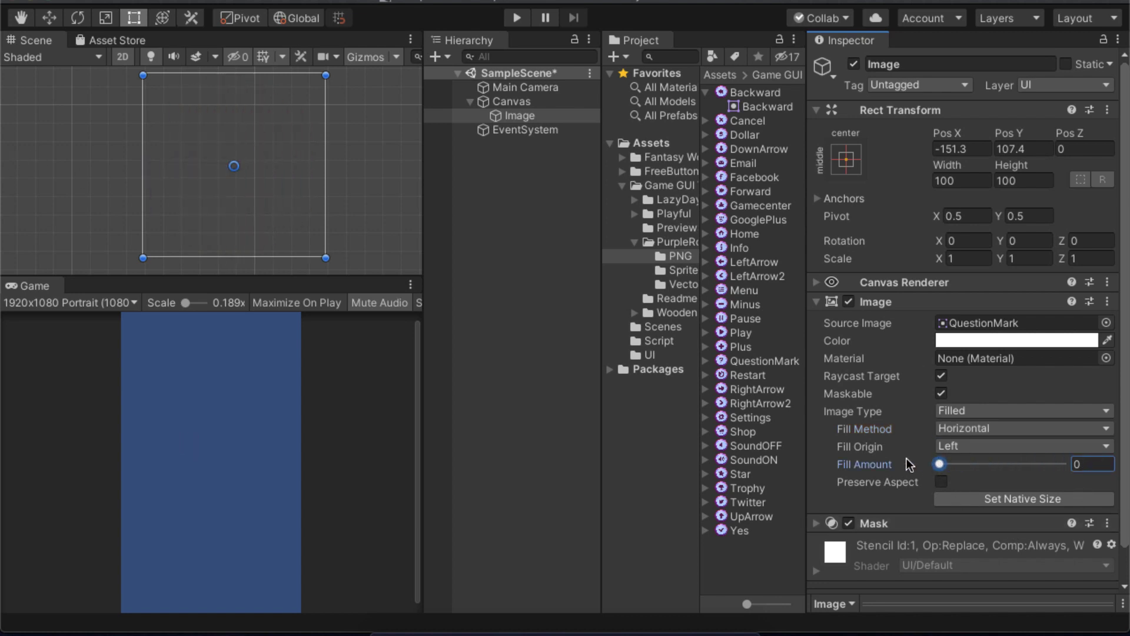
- Set the Fill Method to Vertical, test the Fill Amount, and switch the Fill Origin to Top and back to Bottom
left_click(973, 429)
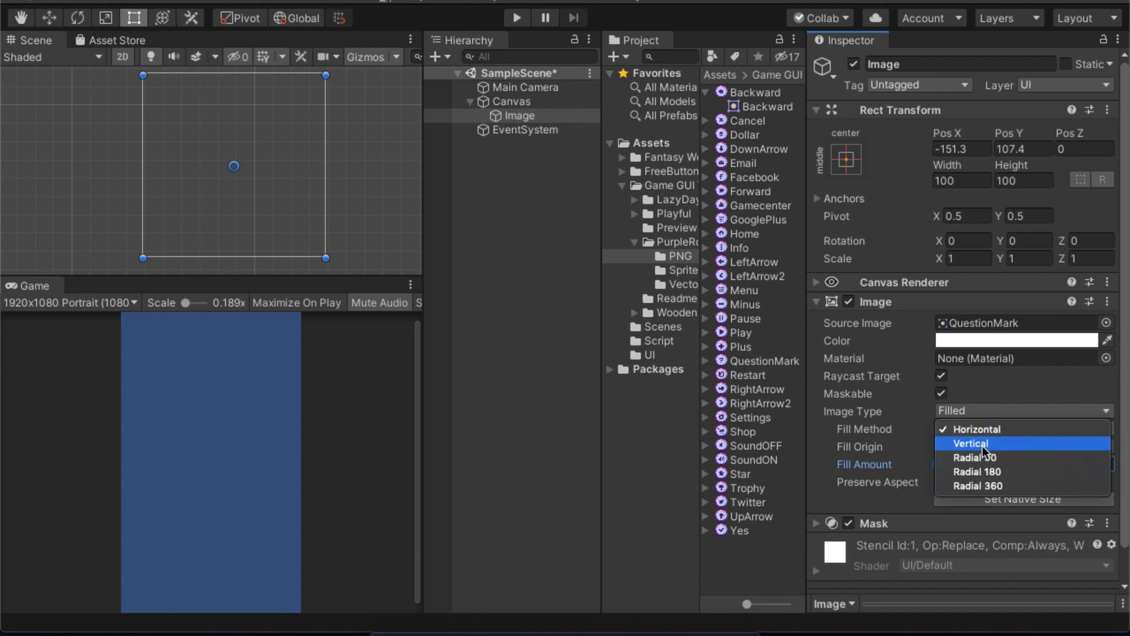
left_click(983, 446)
left_click_drag(940, 464, 824, 454)
left_click(1000, 446)
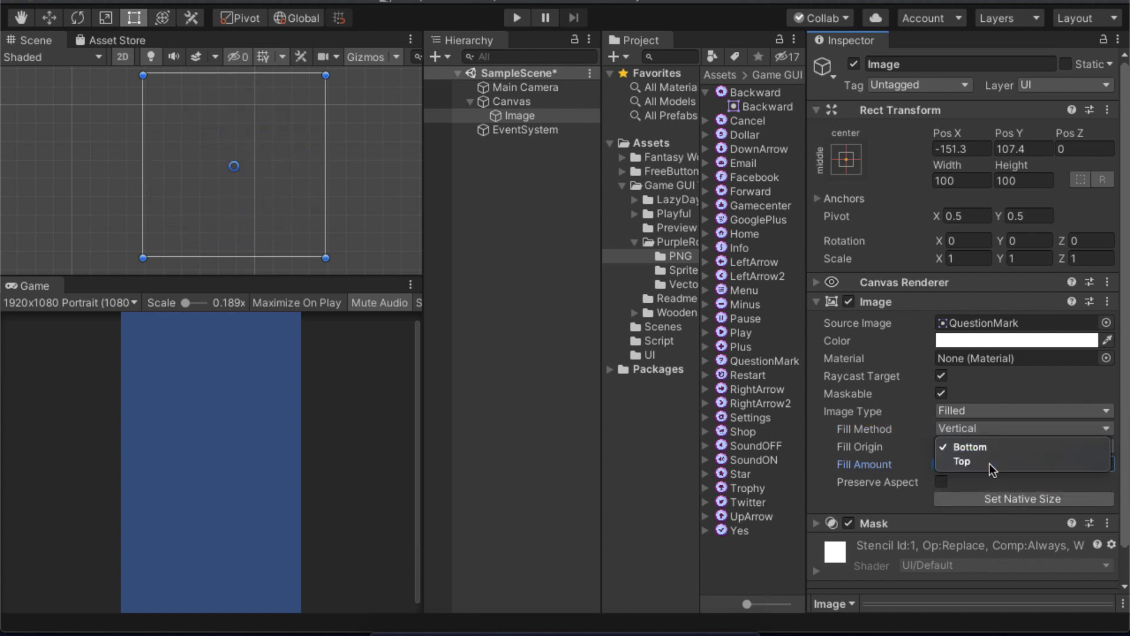
left_click(990, 464)
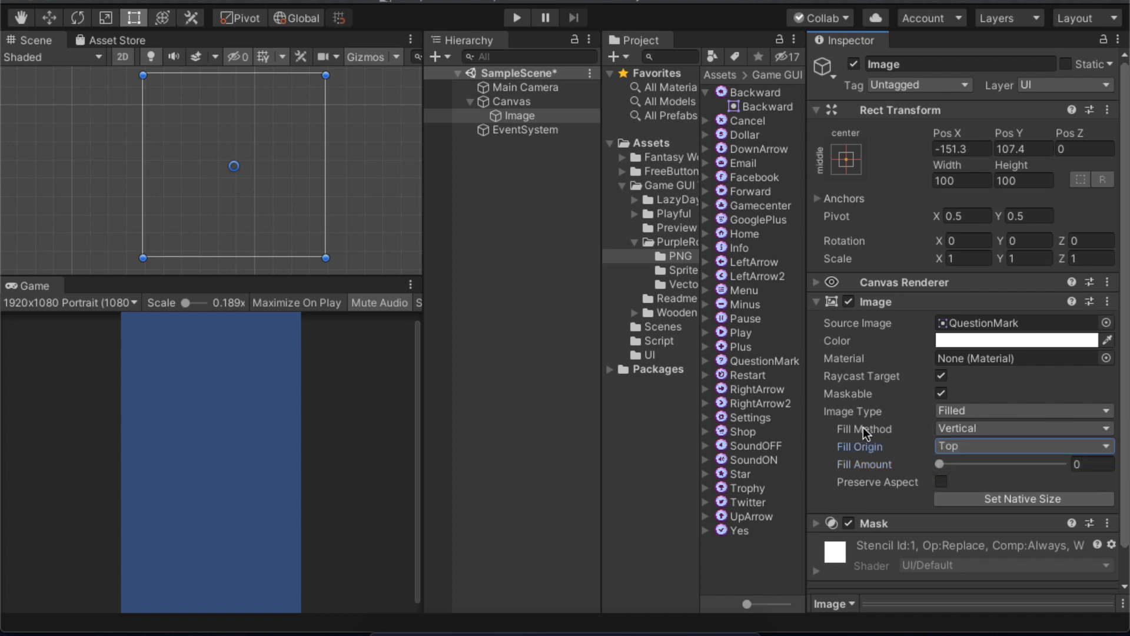
left_click(1015, 446)
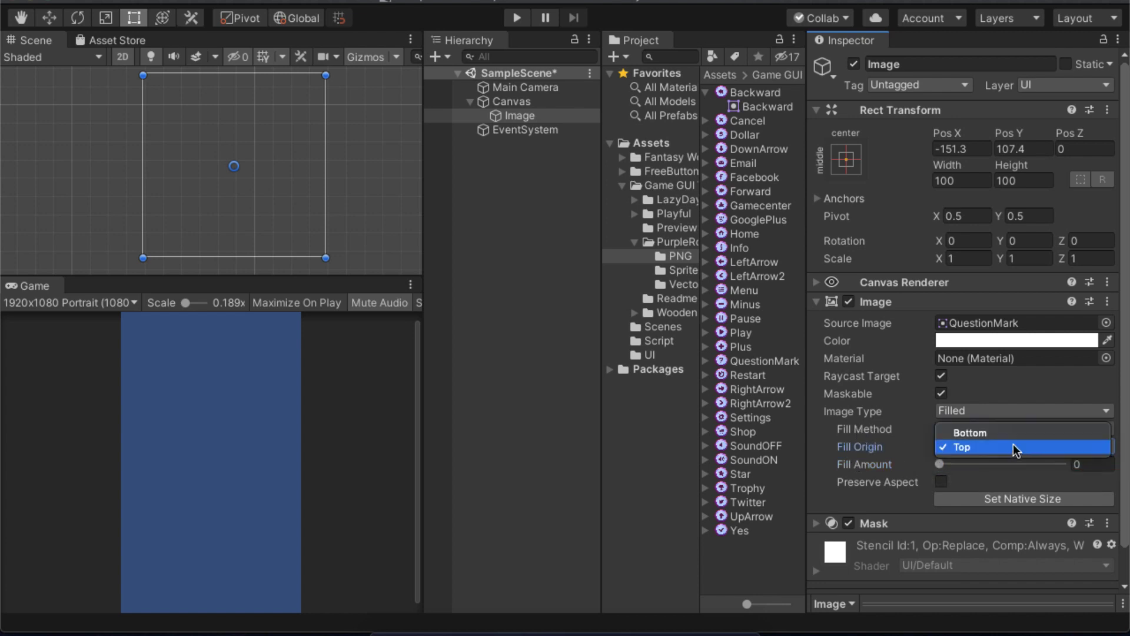
left_click(987, 434)
- Keep the Filled type, set the Fill Method to Horizontal, and test the Fill Amount at 0.684 before returning it to 0
left_click(990, 406)
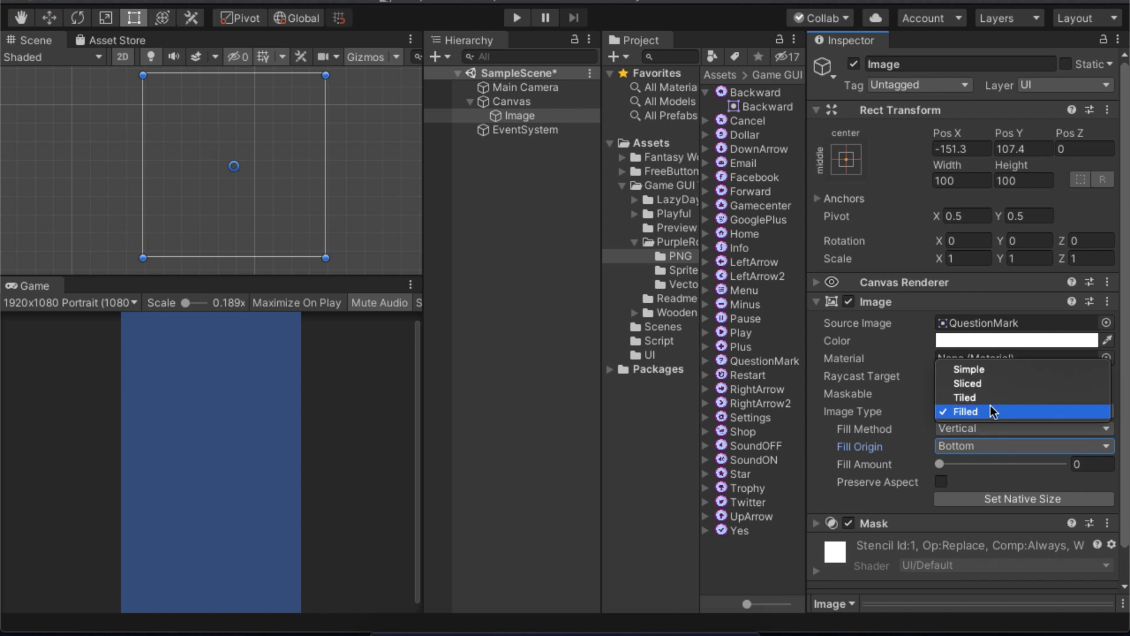
left_click(990, 411)
left_click(977, 429)
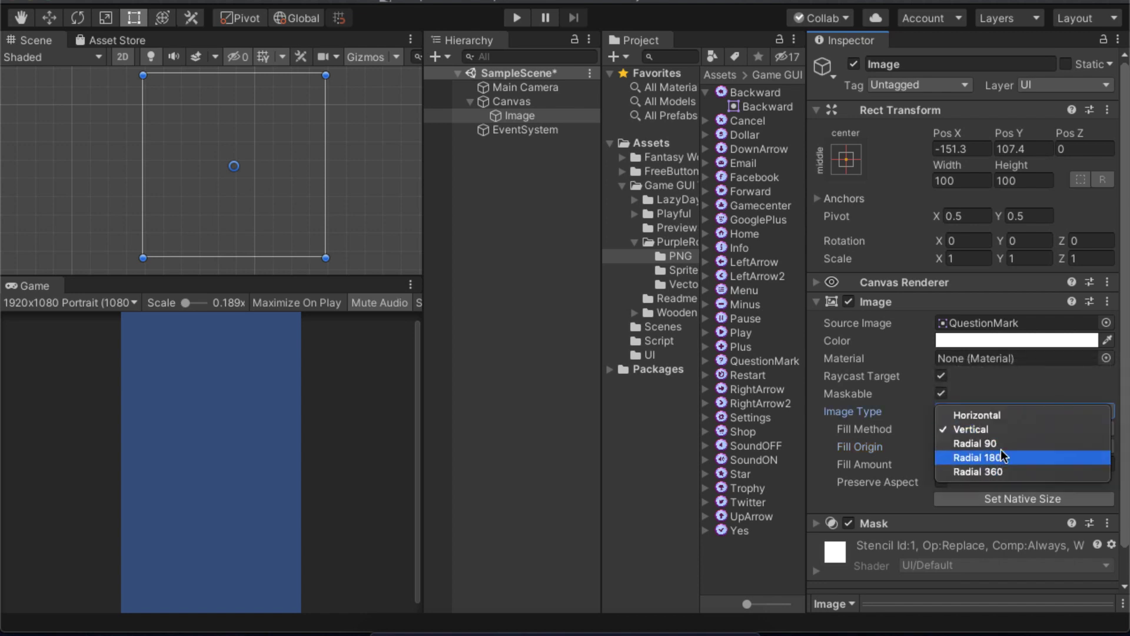
left_click(1026, 417)
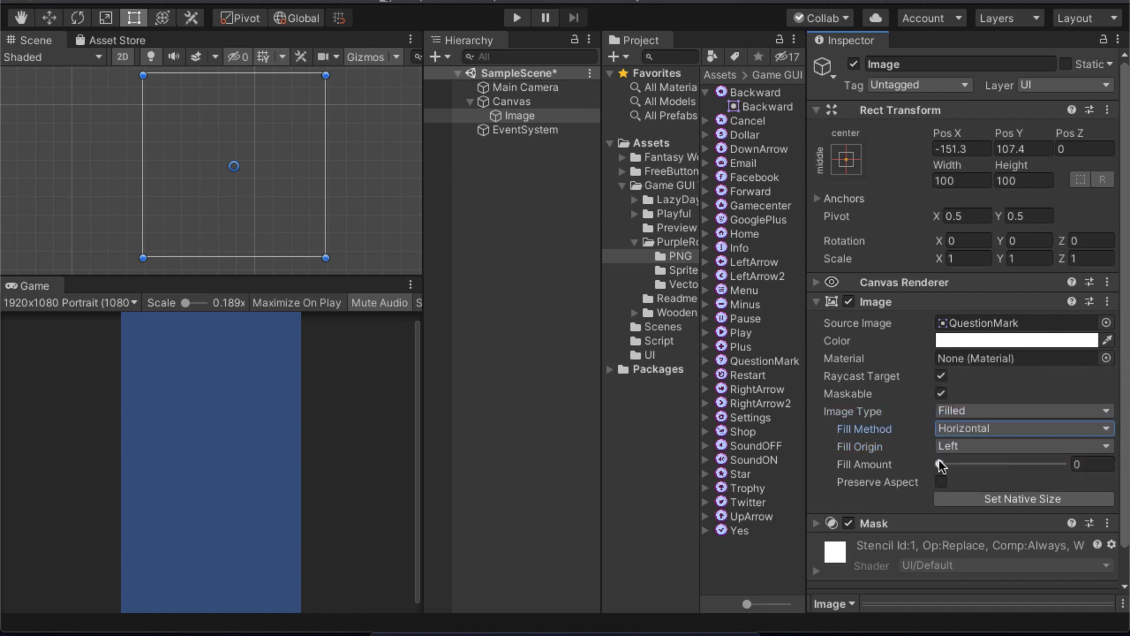
left_click_drag(940, 463, 1023, 463)
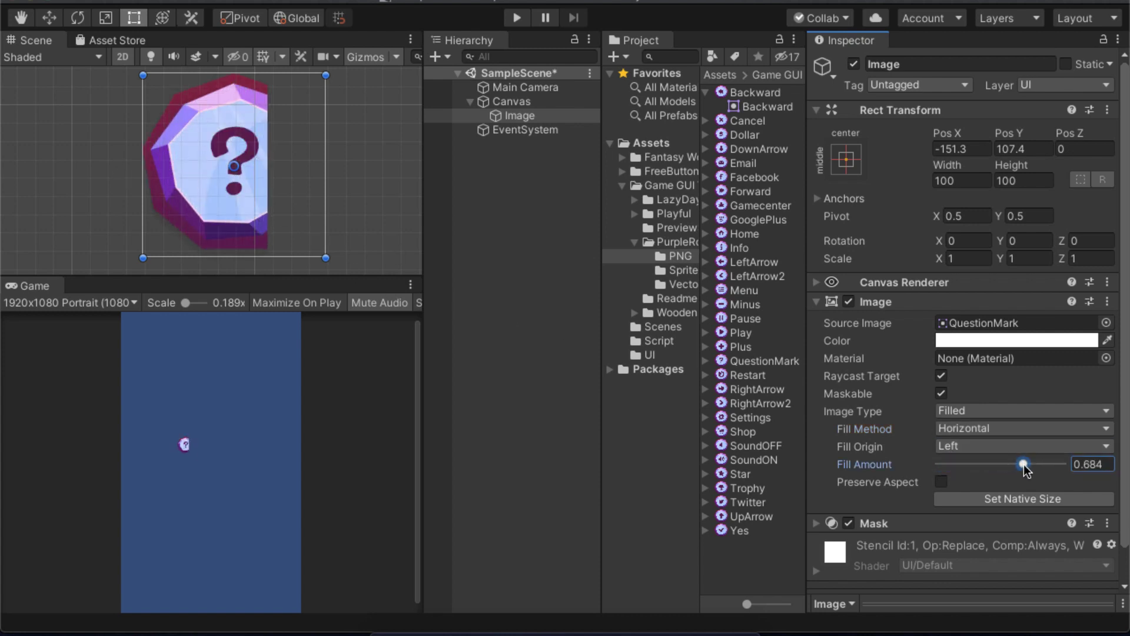
left_click_drag(1025, 464, 783, 471)
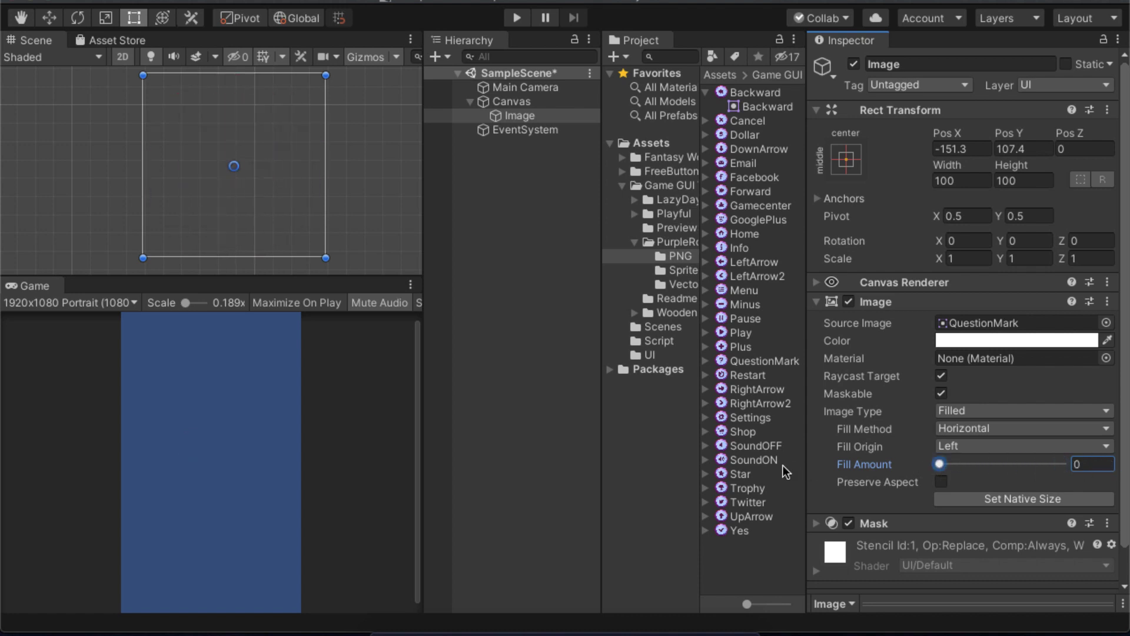
- Set the QuestionMark Image's Image Type to Simple
left_click(1019, 409)
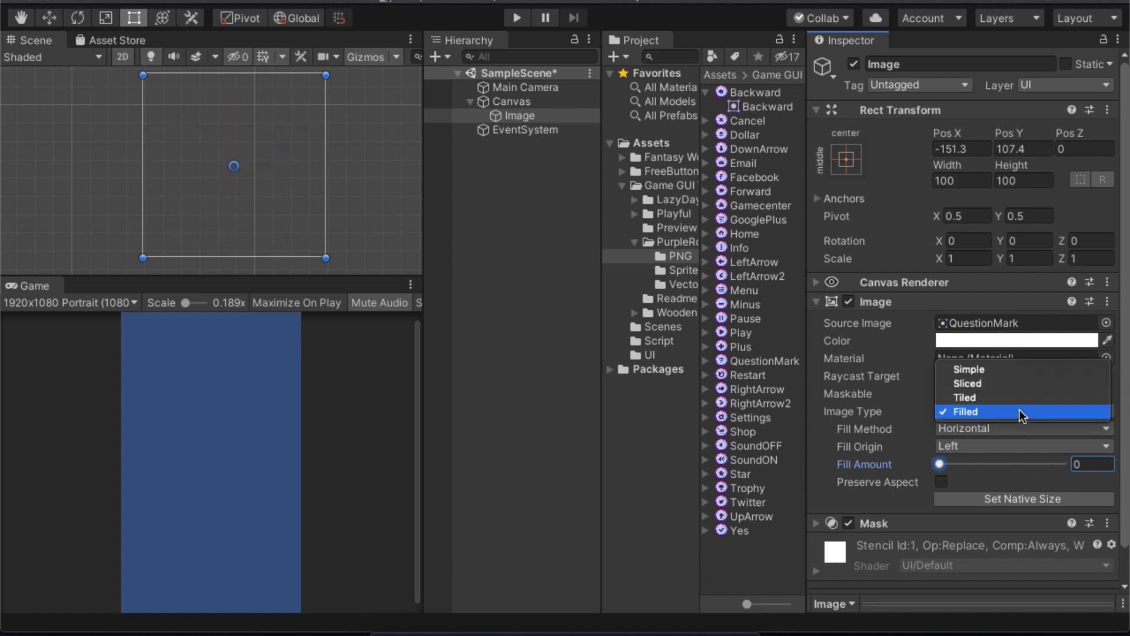
left_click(1018, 370)
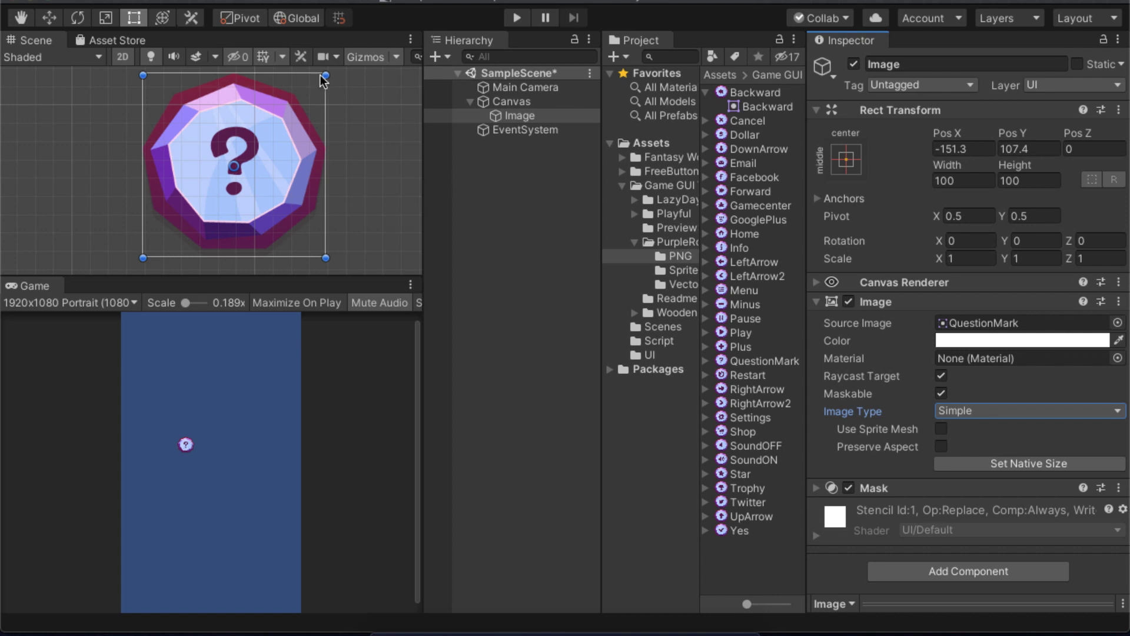
scroll(337, 178, "down", 1)
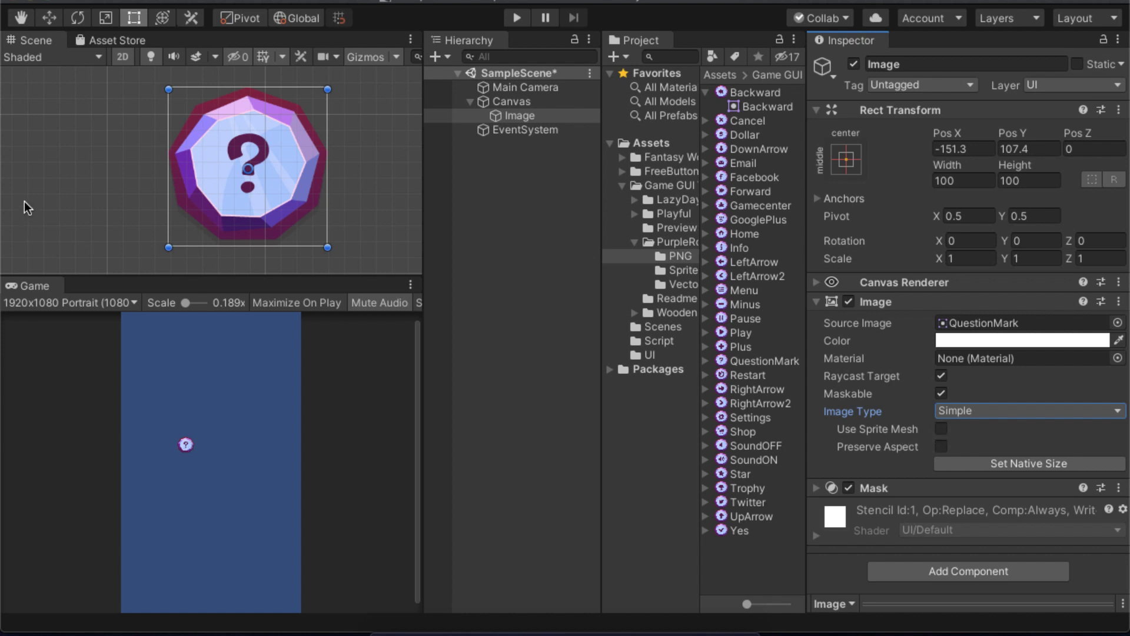
scroll(285, 207, "up", 1)
scroll(314, 207, "up", 1)
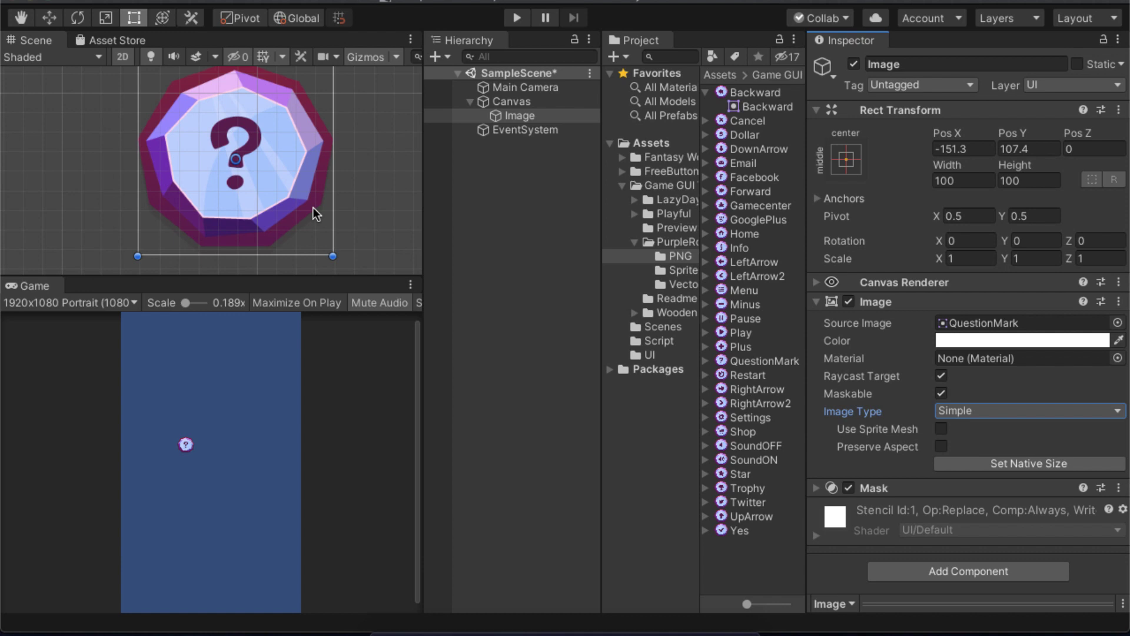
scroll(313, 207, "down", 1)
- Set the Scene view's draw mode to Shaded Wireframe and reselect the Image object
left_click(71, 59)
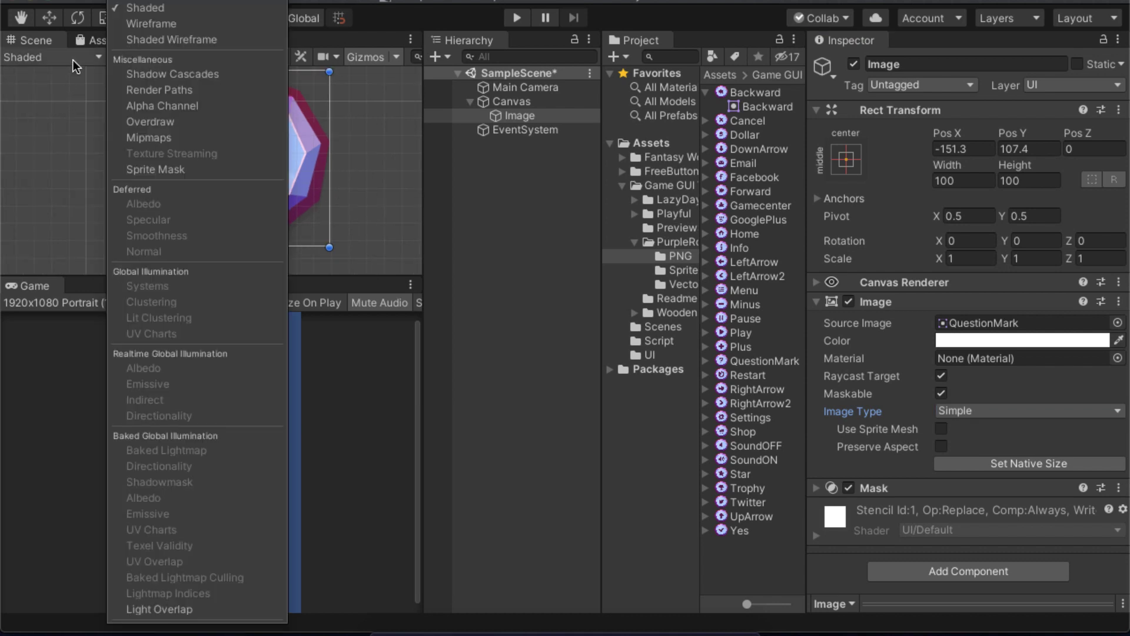
left_click(167, 39)
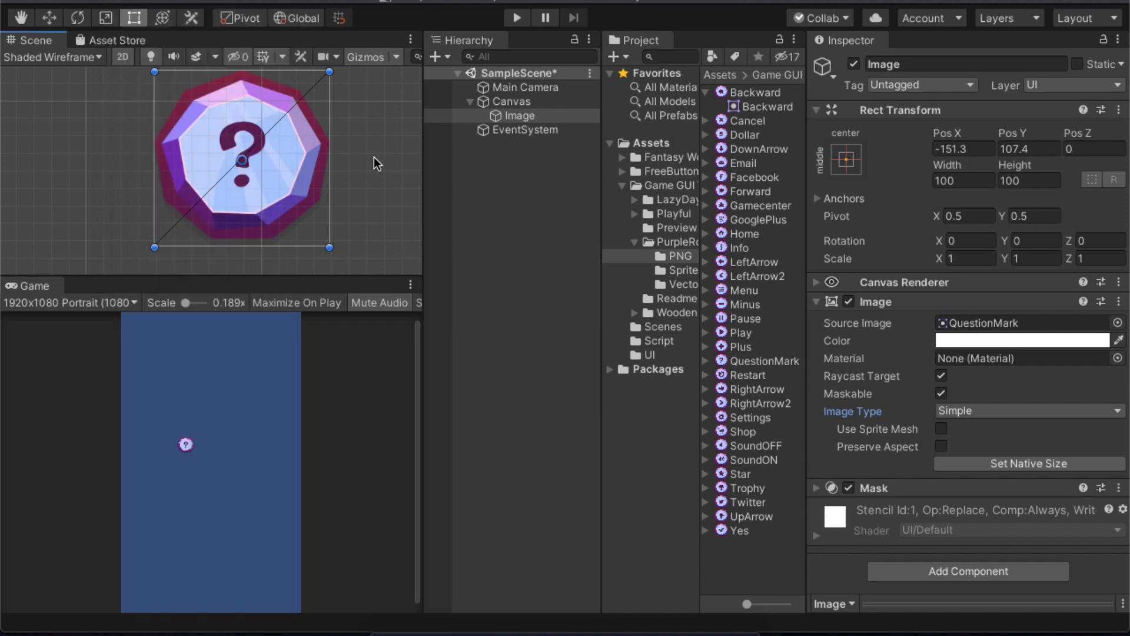
left_click(373, 156)
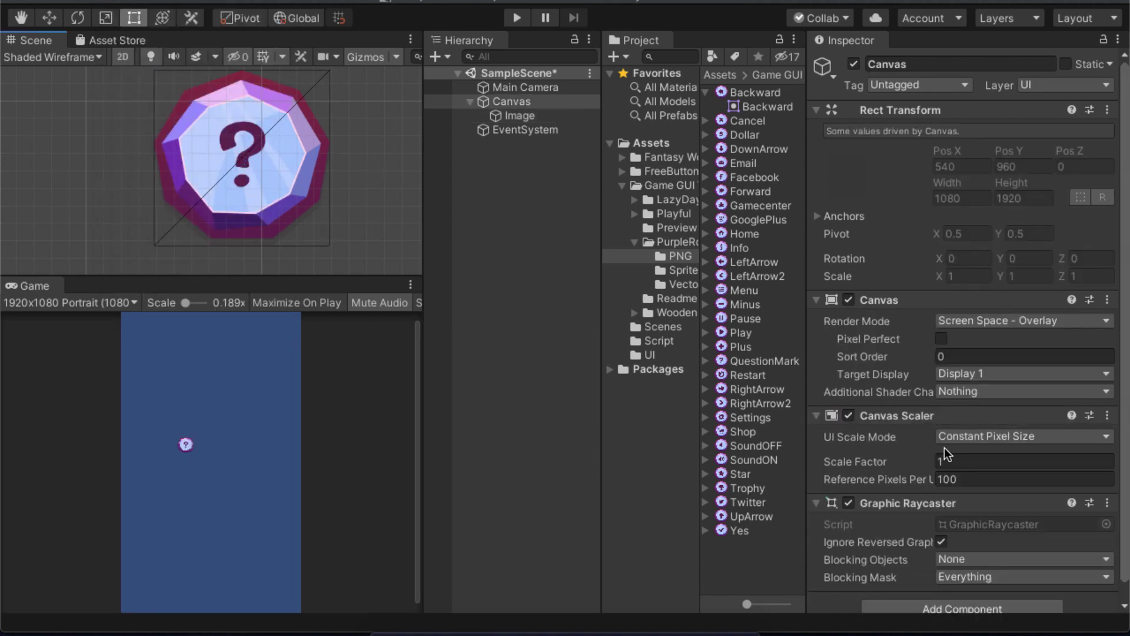
left_click(554, 117)
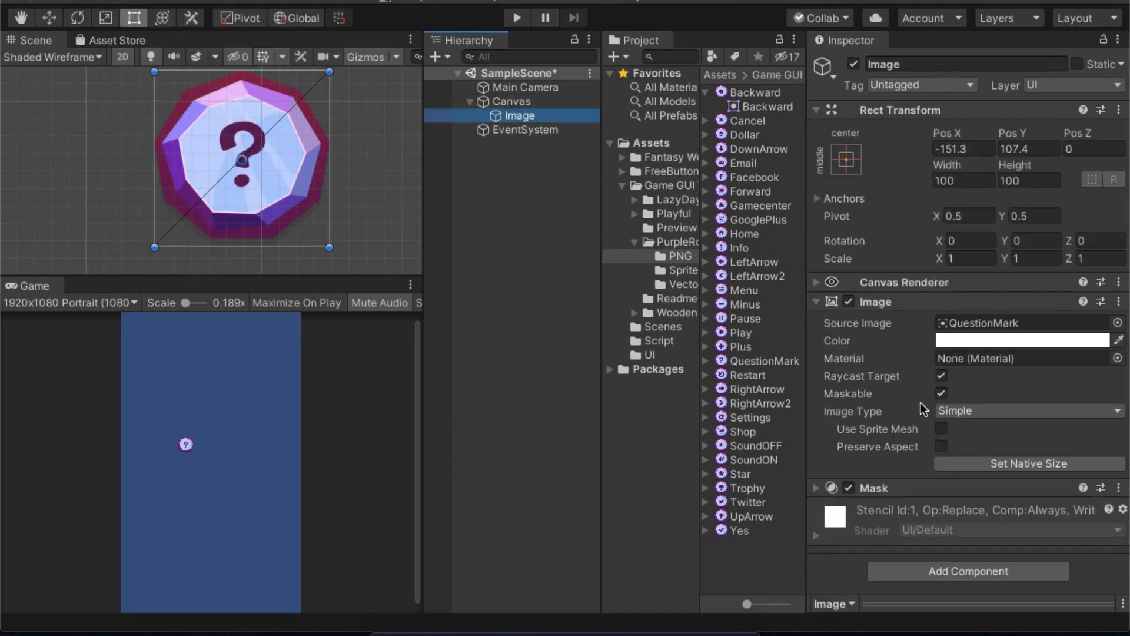
- Enable Use Sprite Mesh on the Image, inspect its wireframe up close, and toggle the option off and on again
left_click(940, 430)
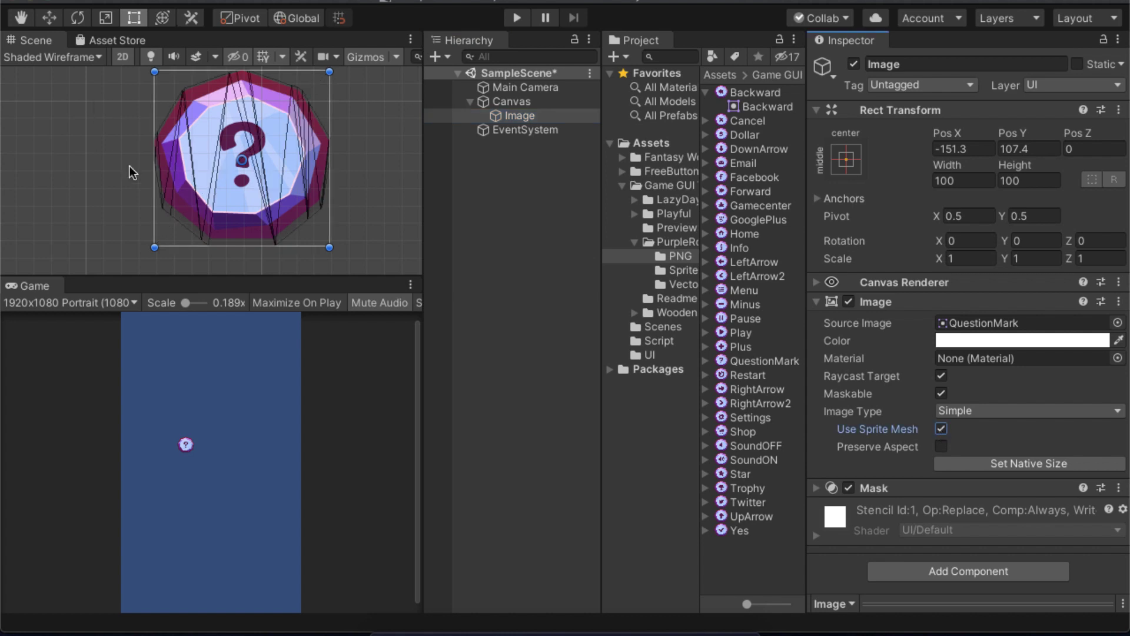
scroll(245, 152, "up", 1)
scroll(244, 152, "down", 1)
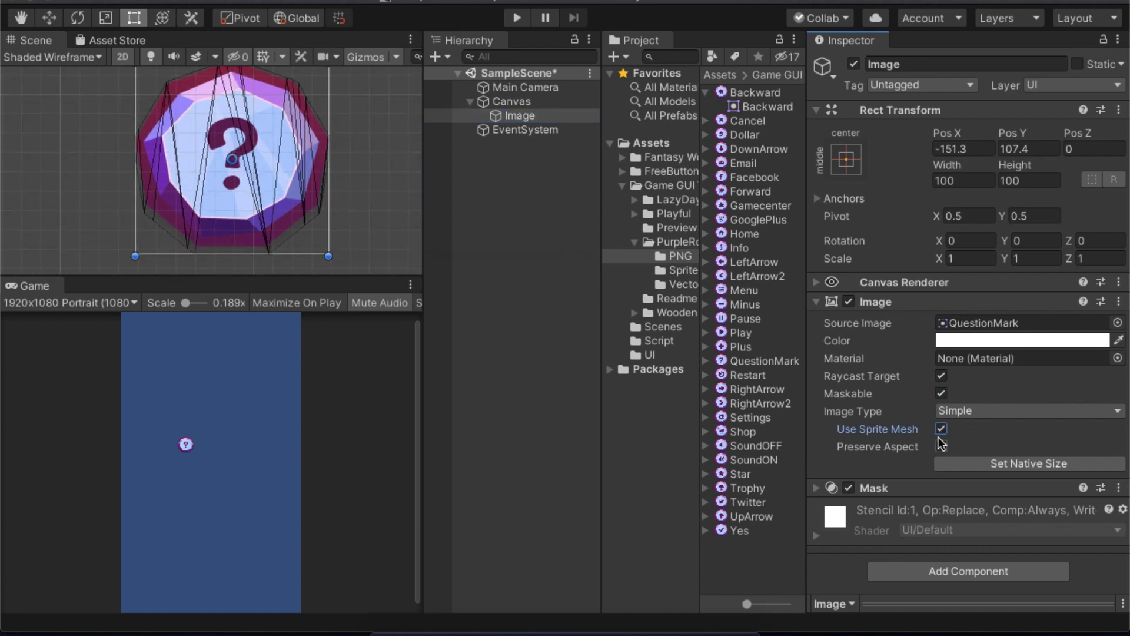
left_click(945, 430)
left_click(945, 429)
- Return the Scene view's draw mode to Shaded and disable Use Sprite Mesh on the Image
left_click(84, 55)
left_click(141, 7)
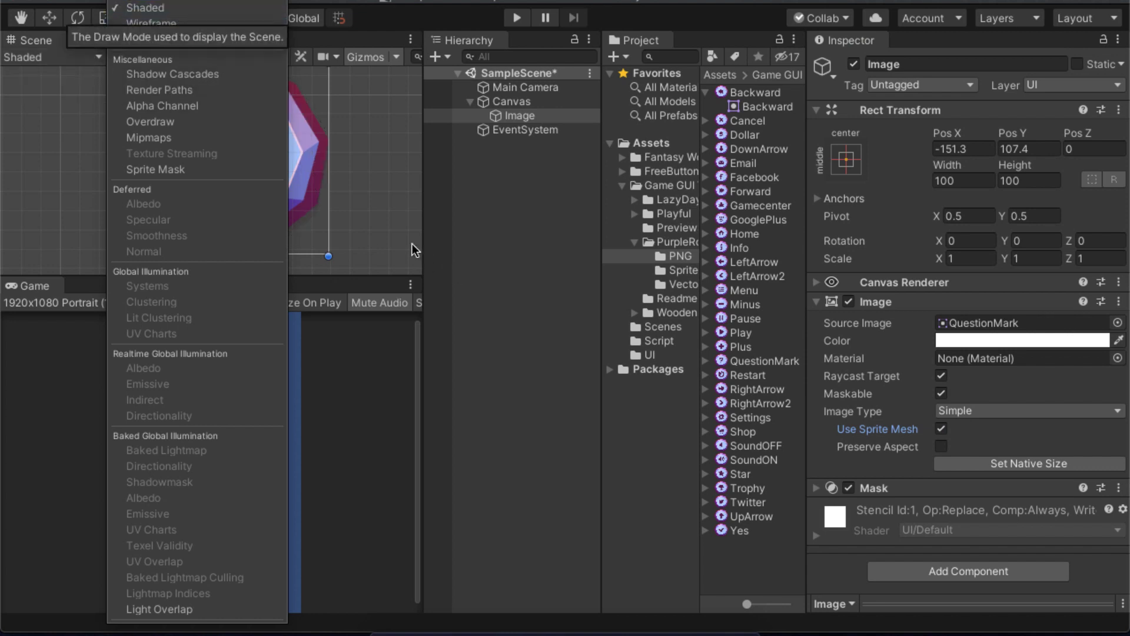
left_click(412, 243)
left_click(548, 116)
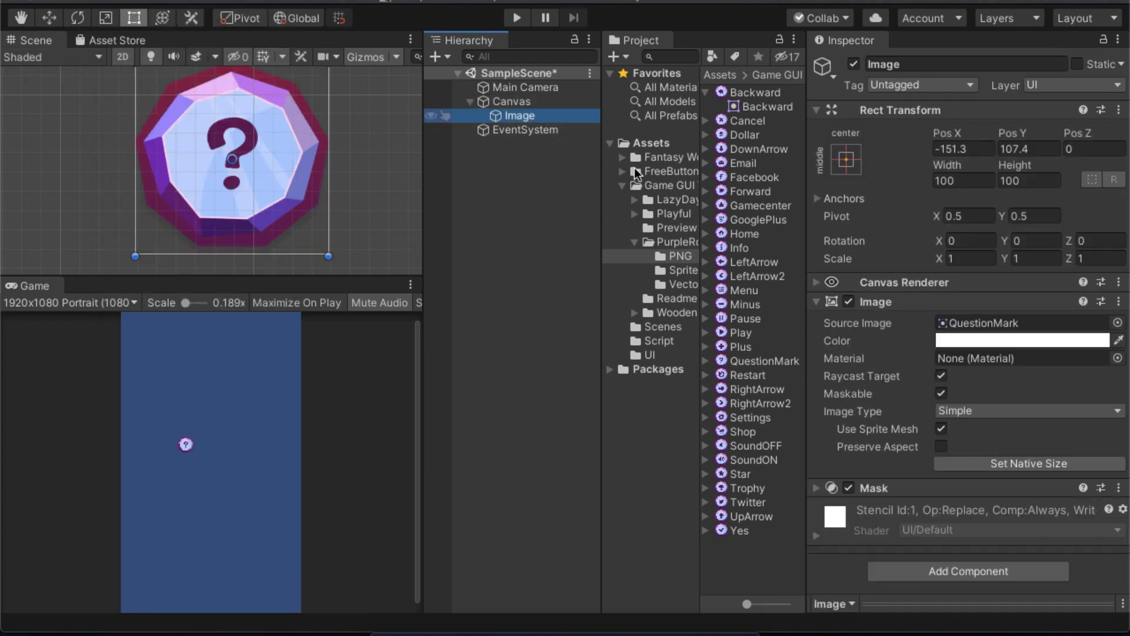
left_click(941, 429)
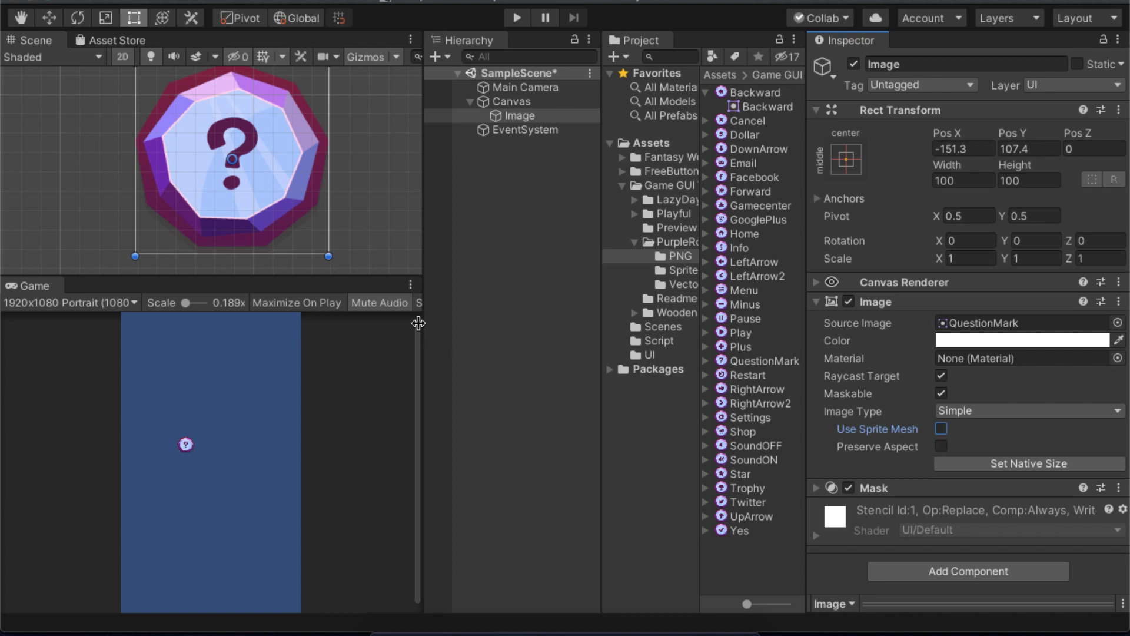
- Stretch the Image to about 158 by 113 and undo the resize
scroll(257, 219, "down", 3)
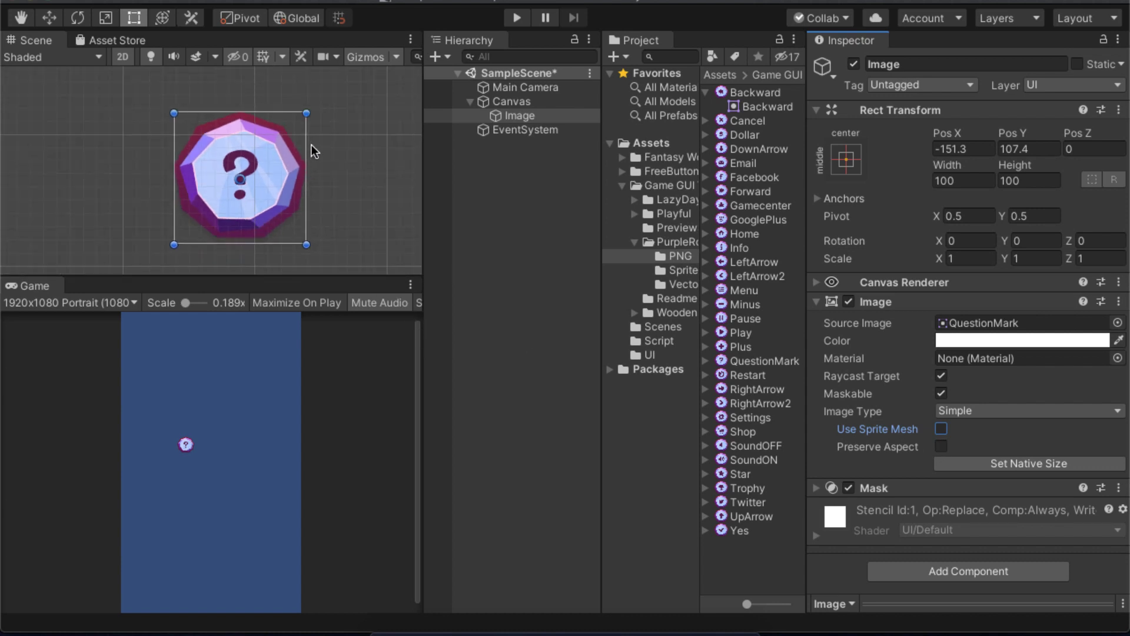
left_click_drag(307, 114, 382, 96)
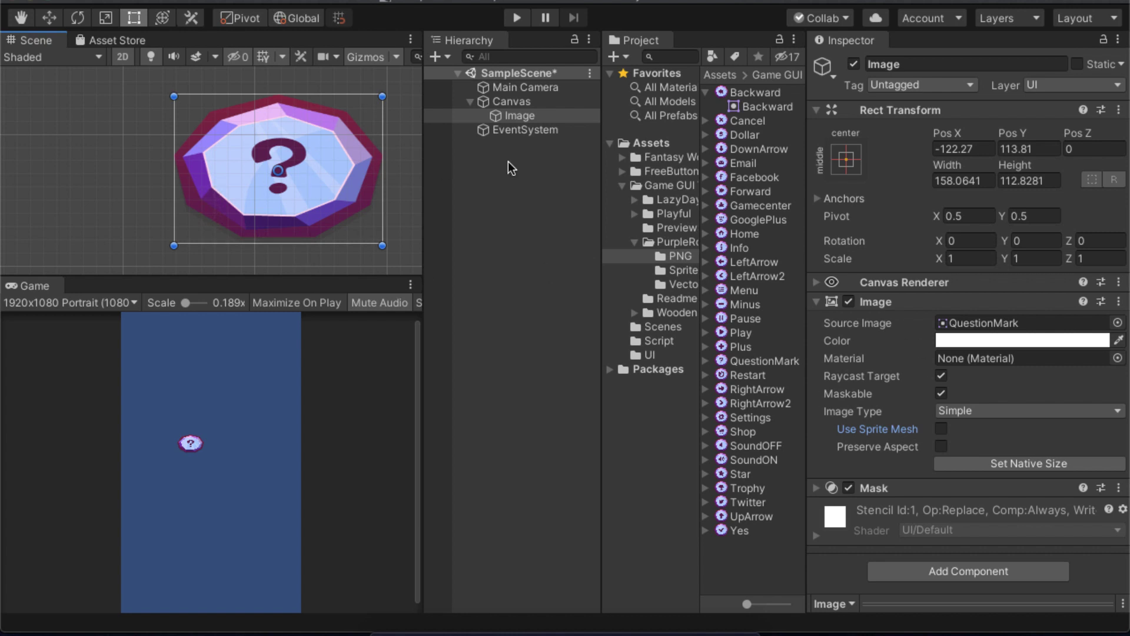
key("ctrl+z")
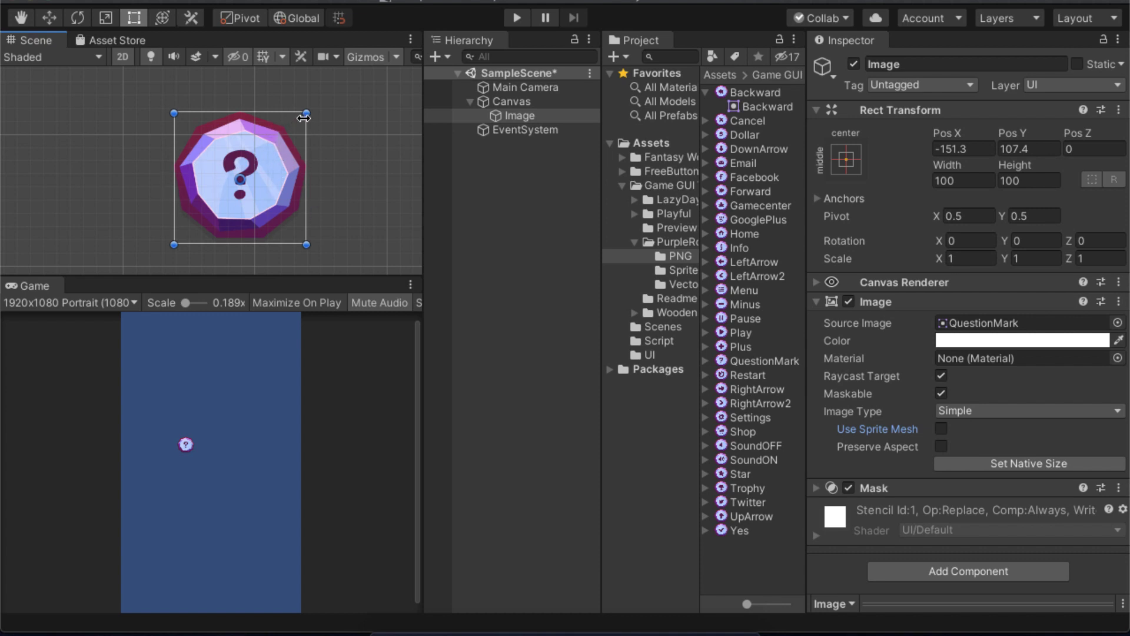
- Squash the Image to about 150 by 70 and, with Preserve Aspect enabled, resize its rectangle to about 137 by 80
left_click_drag(308, 112, 371, 152)
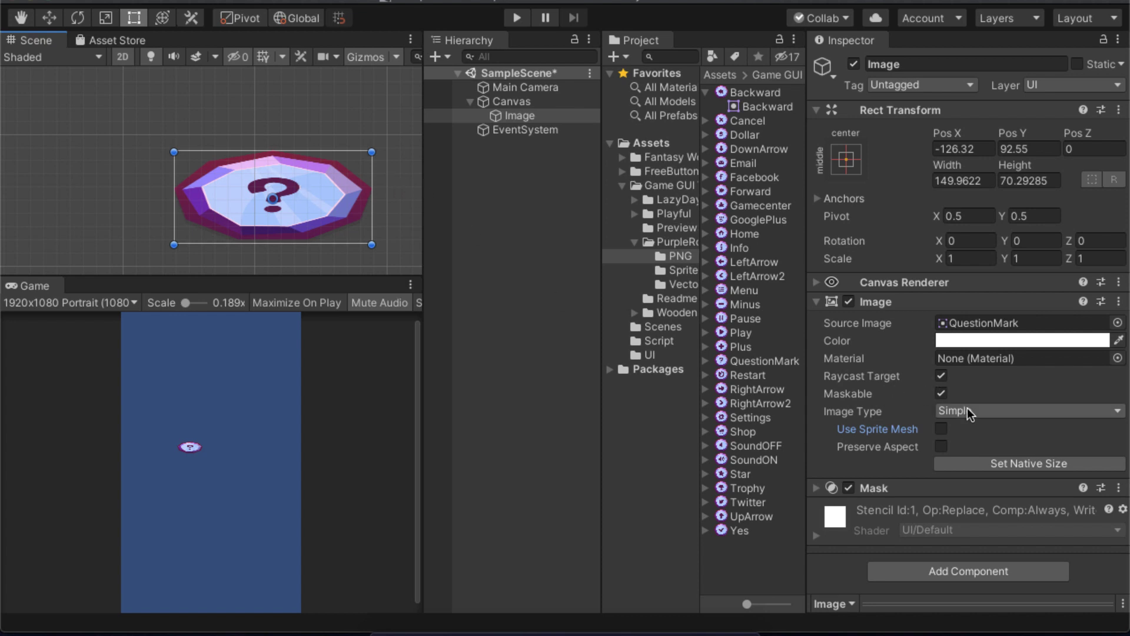
left_click(942, 446)
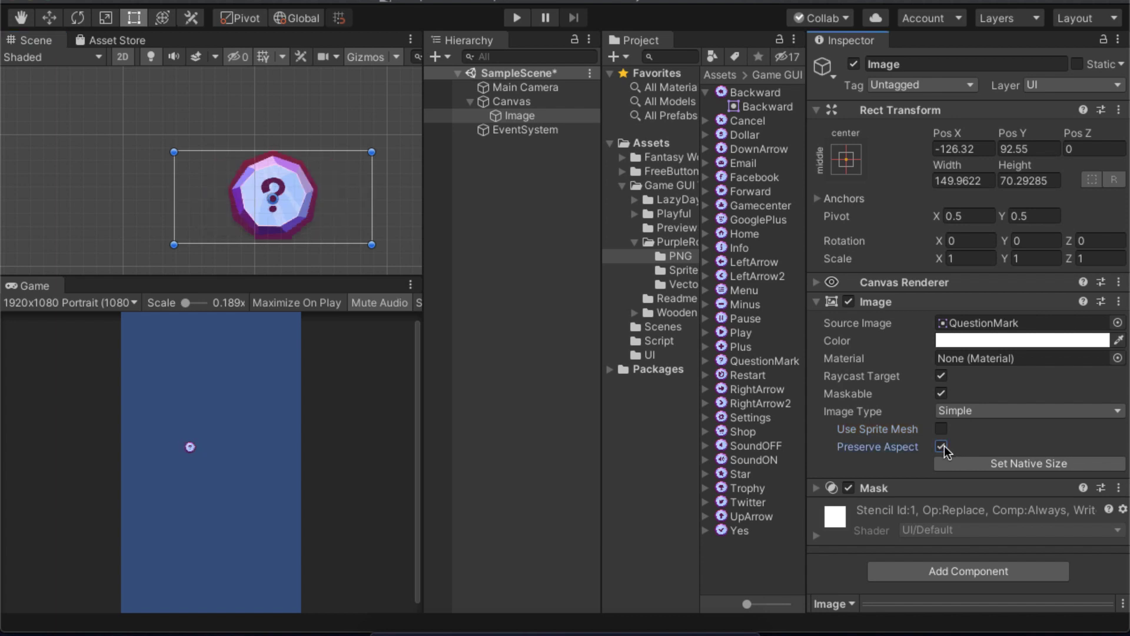
middle_click_drag(324, 222, 262, 218)
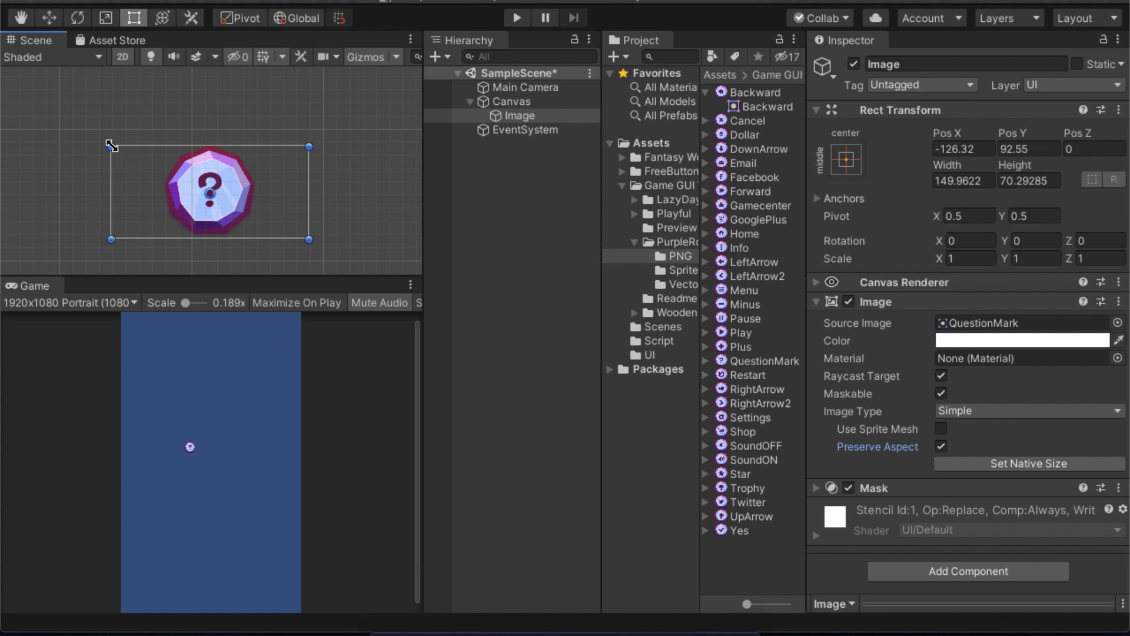
left_click_drag(112, 147, 142, 171)
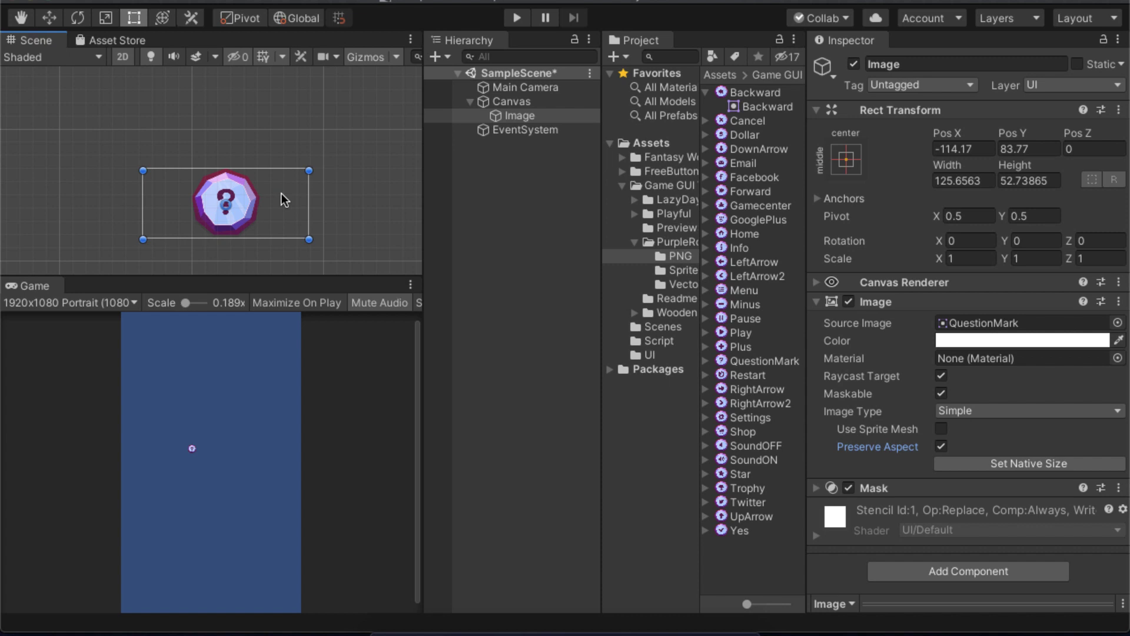
left_click_drag(309, 170, 325, 135)
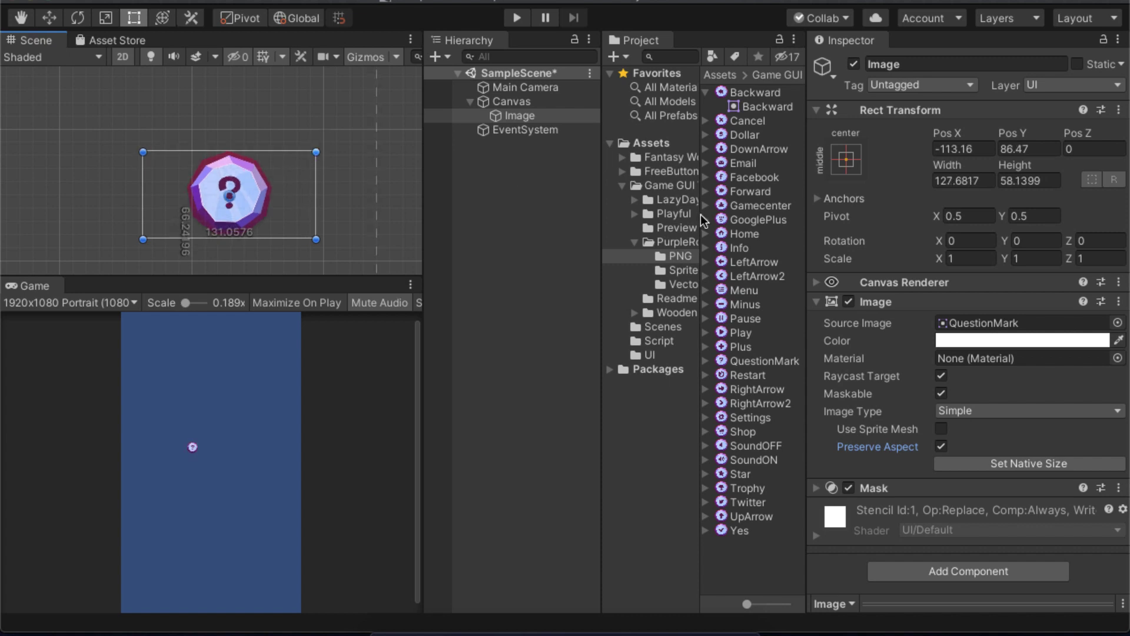
- Disable Preserve Aspect and reset the Image to its sprite's native size
left_click(941, 446)
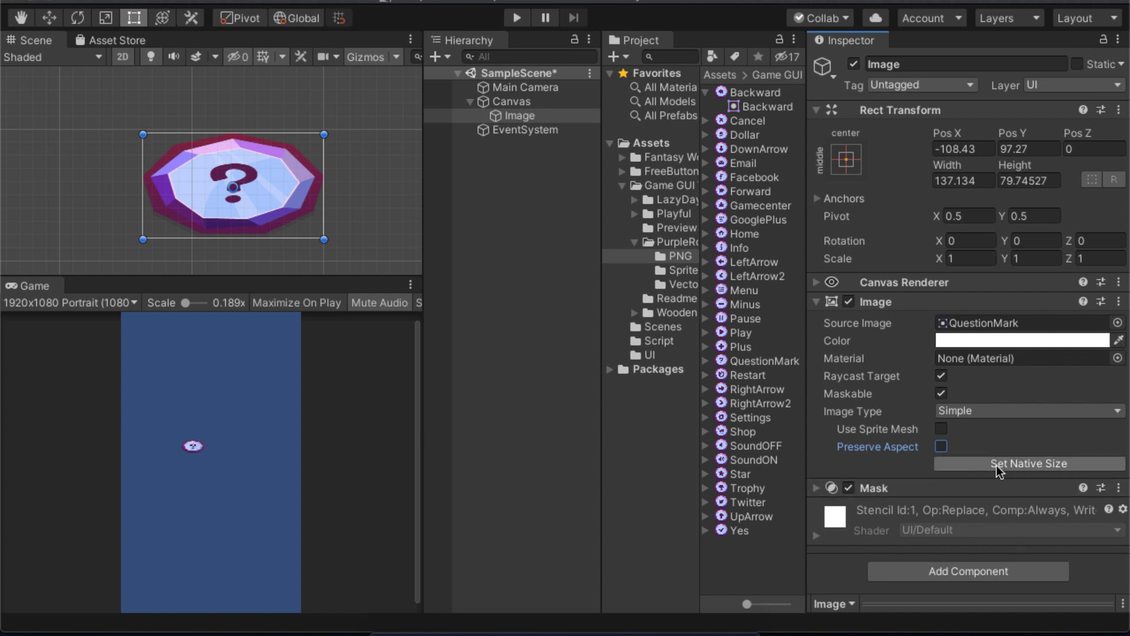
left_click(1022, 463)
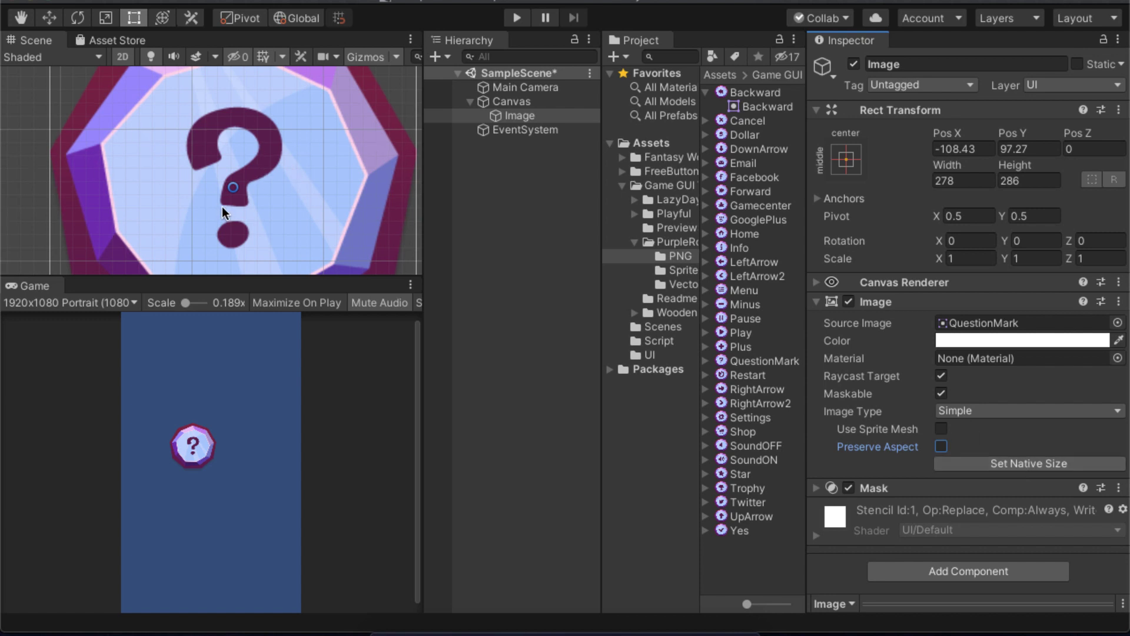
scroll(266, 190, "down", 5)
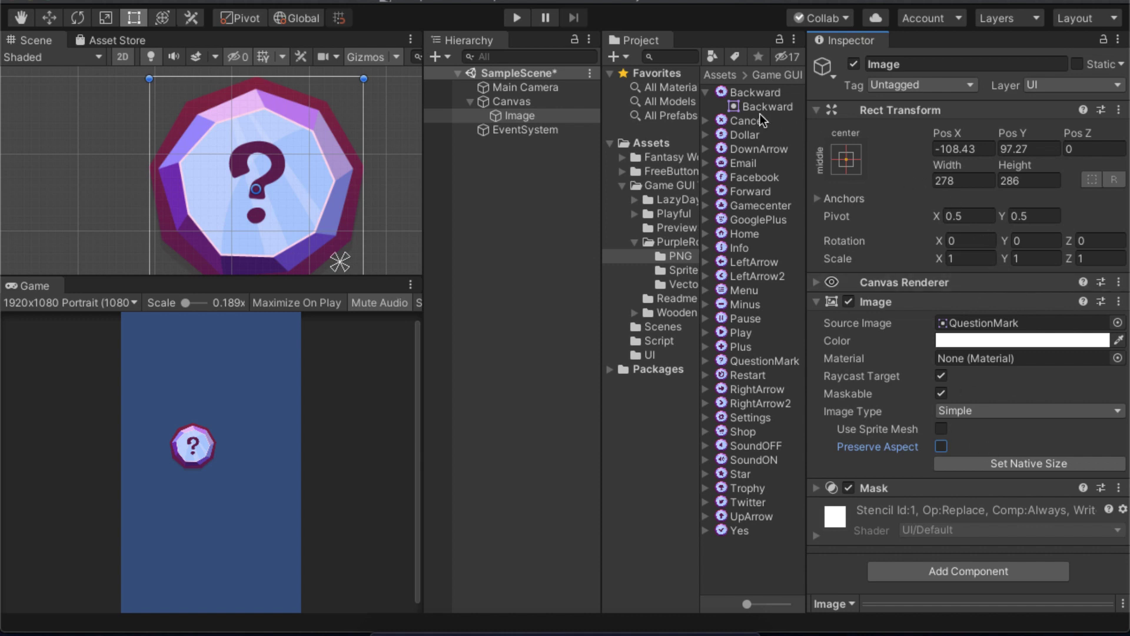
- Collapse the Backward asset and locate the Image's QuestionMark source sprite in the project's PNG folder
left_click(706, 93)
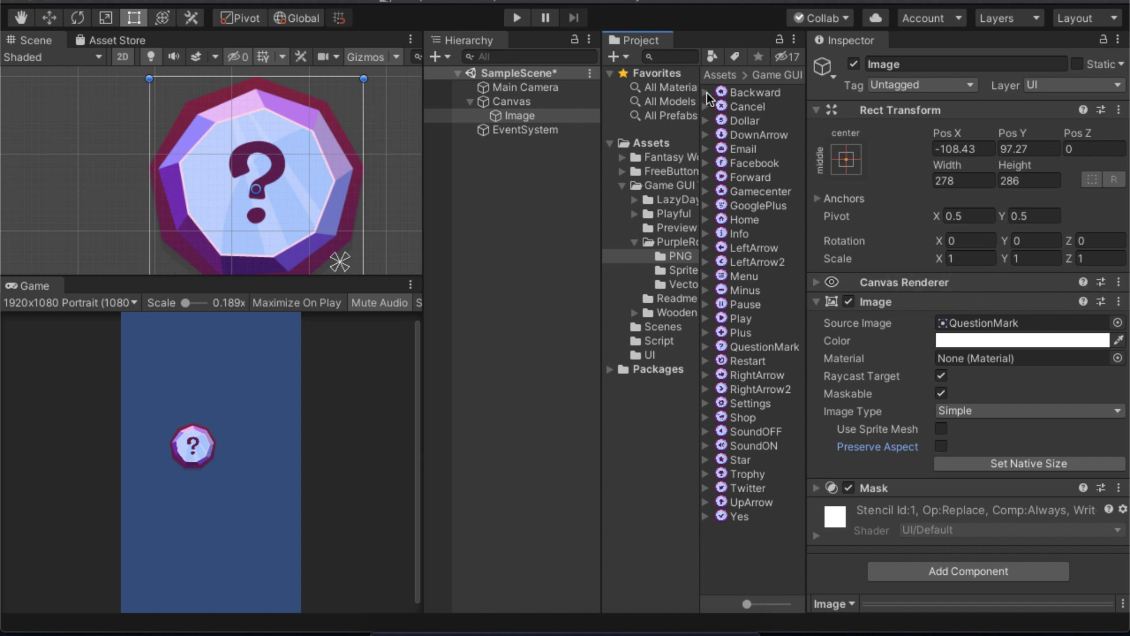
left_click(982, 325)
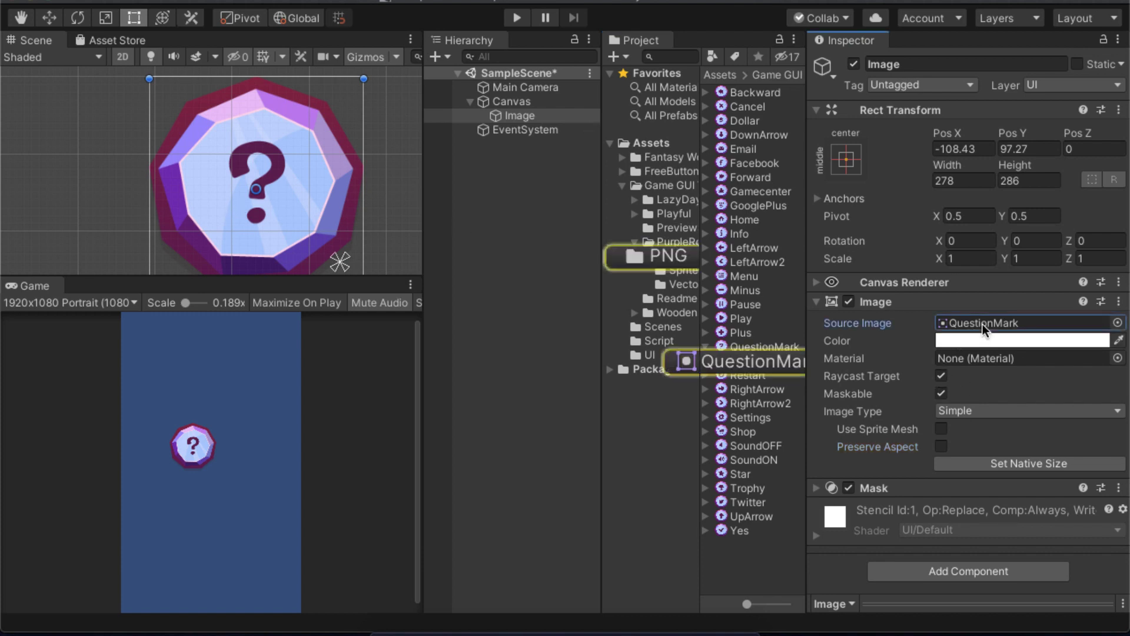
- Preview the QuestionMark texture to compare its pixel dimensions with the Image's width and height
left_click(753, 345)
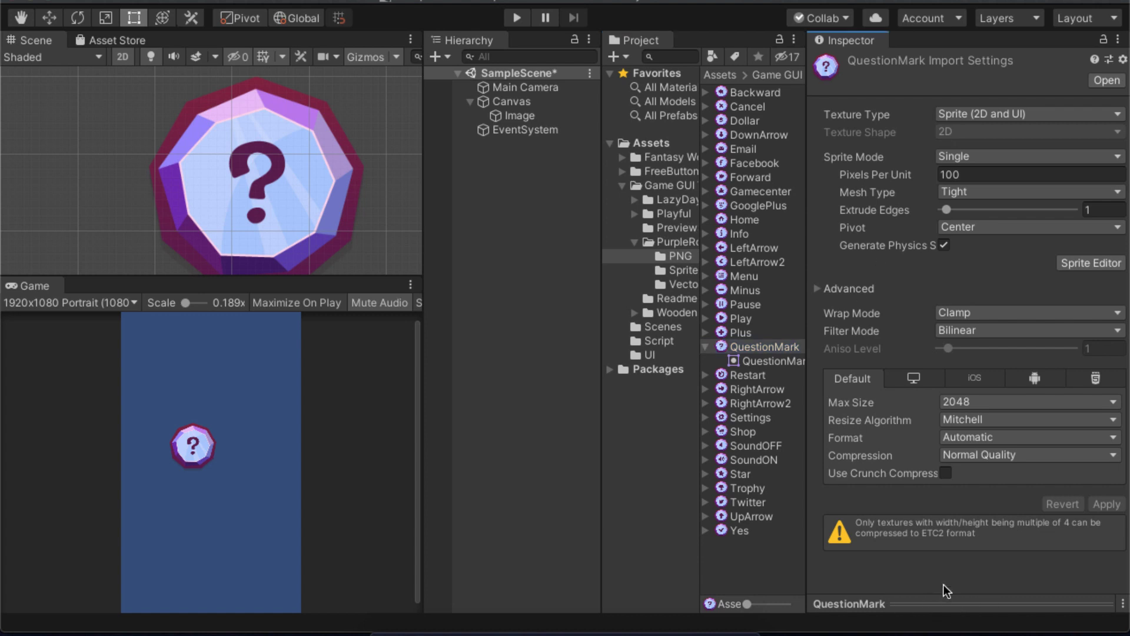
left_click(959, 605)
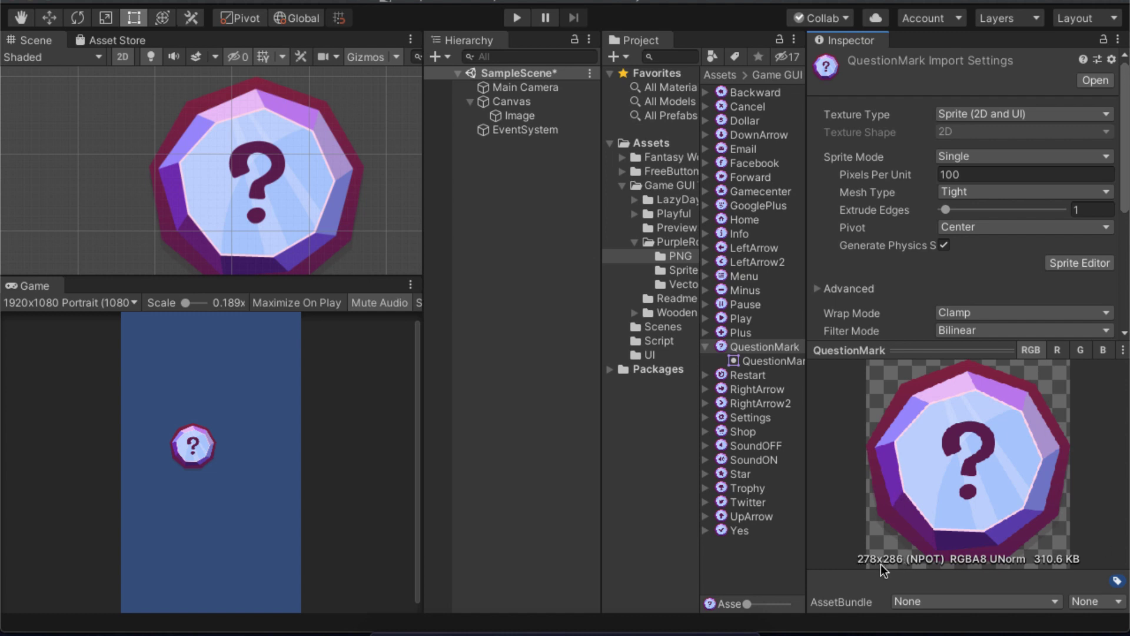
left_click(520, 116)
scroll(990, 309, "down", 8)
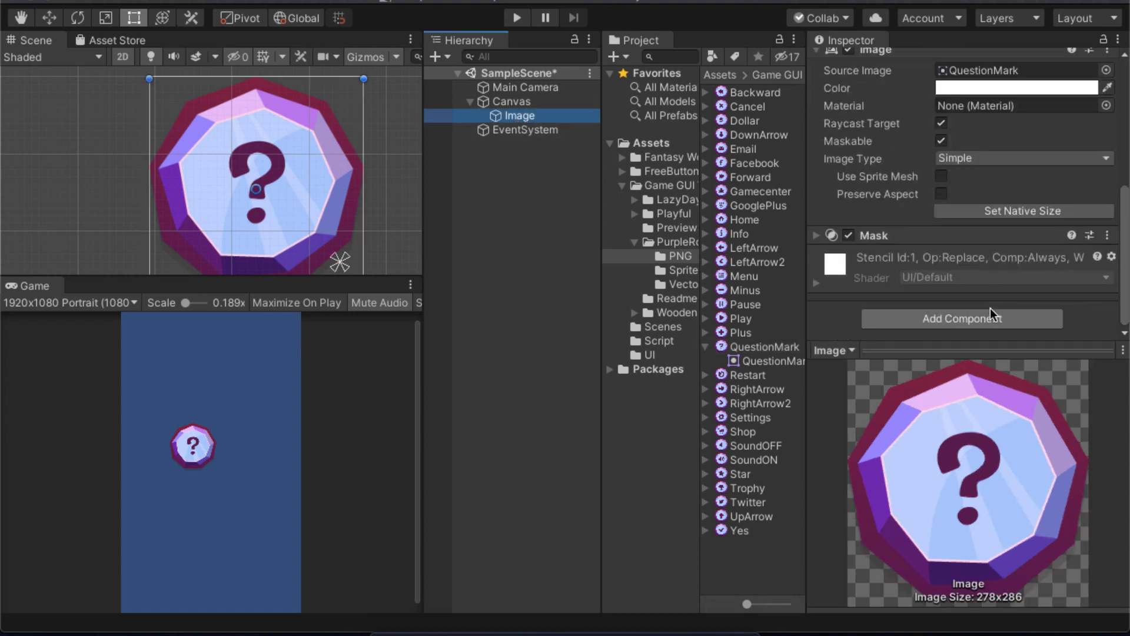
left_click(993, 348)
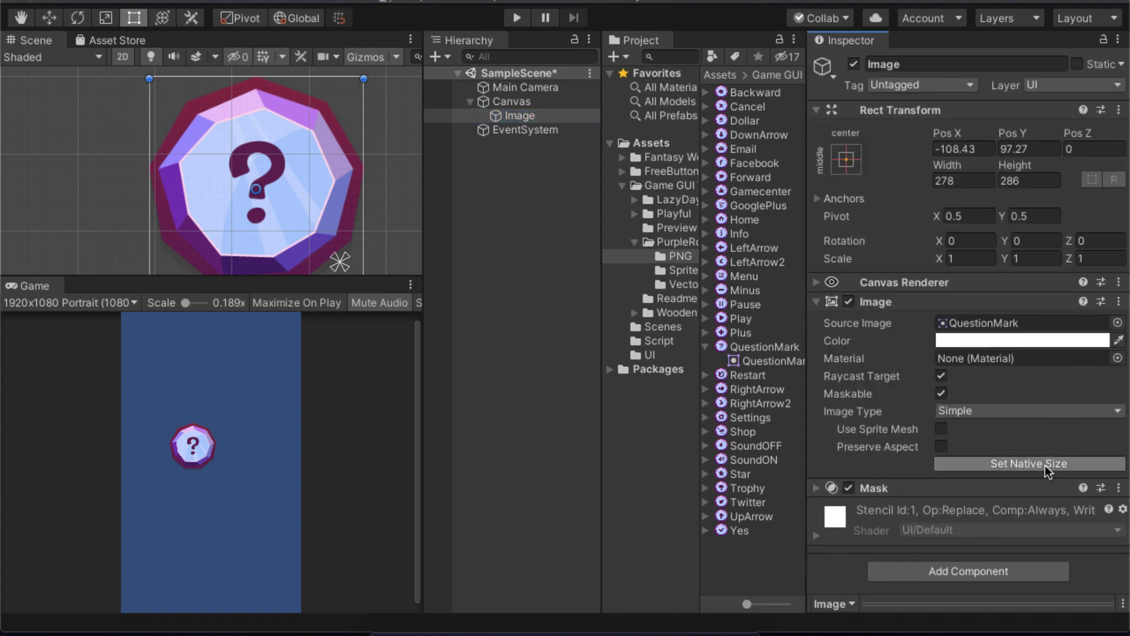
left_click(965, 180)
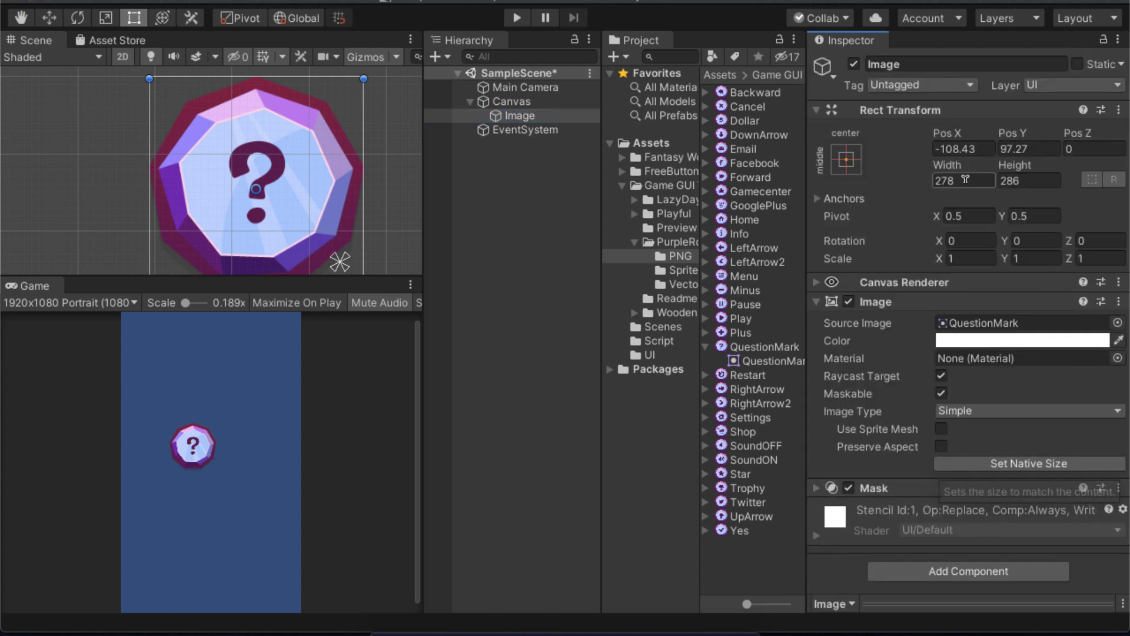
left_click(1026, 179)
- Squash the Image to about 190 by 95, then reset it to its sprite's native size and check its width and height
left_click_drag(348, 76, 316, 223)
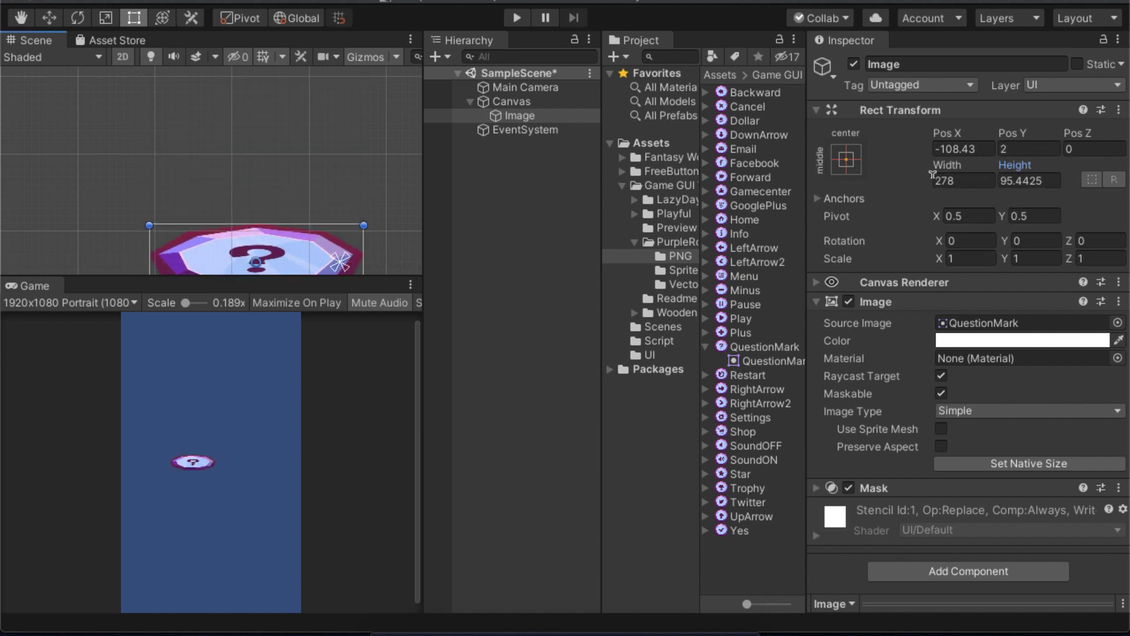
left_click_drag(362, 237, 296, 237)
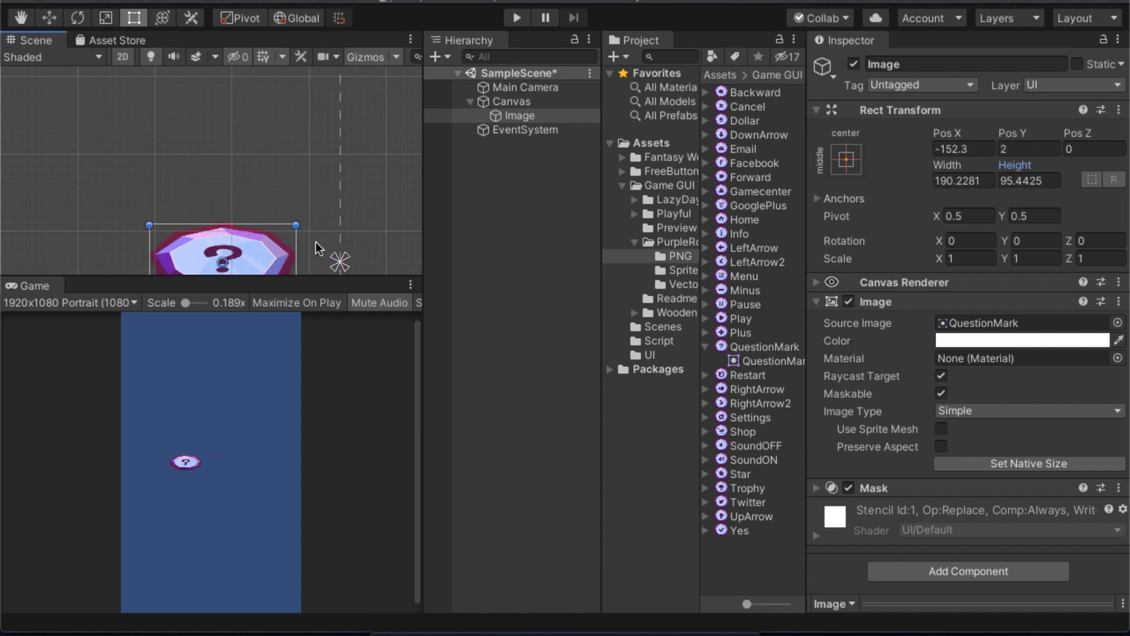
left_click(1019, 464)
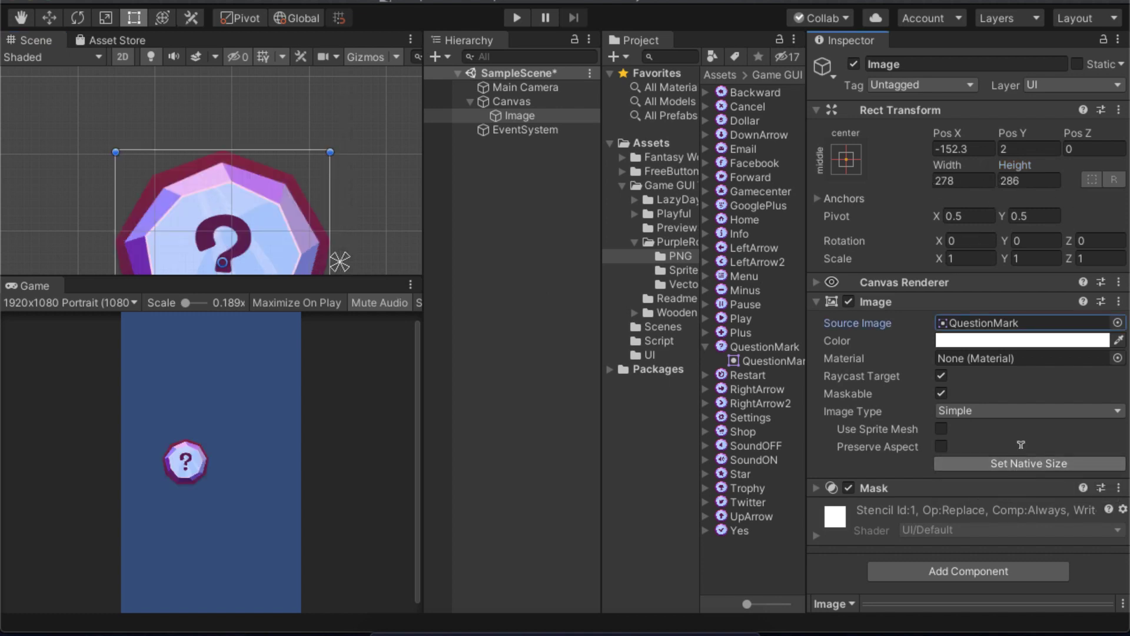
left_click(956, 179)
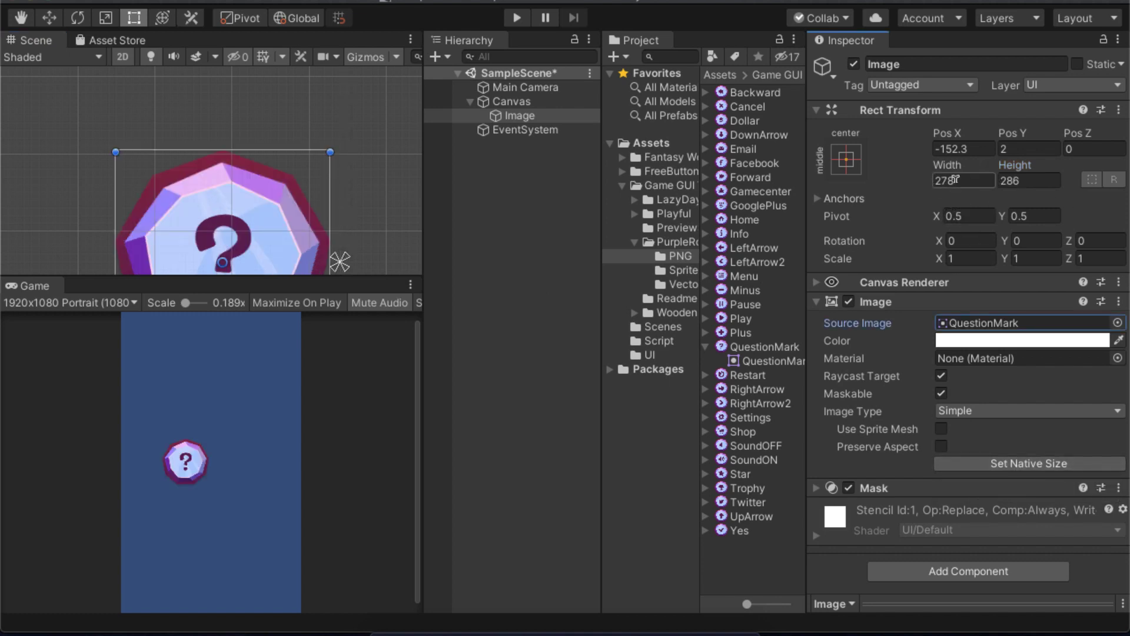
left_click(1023, 178)
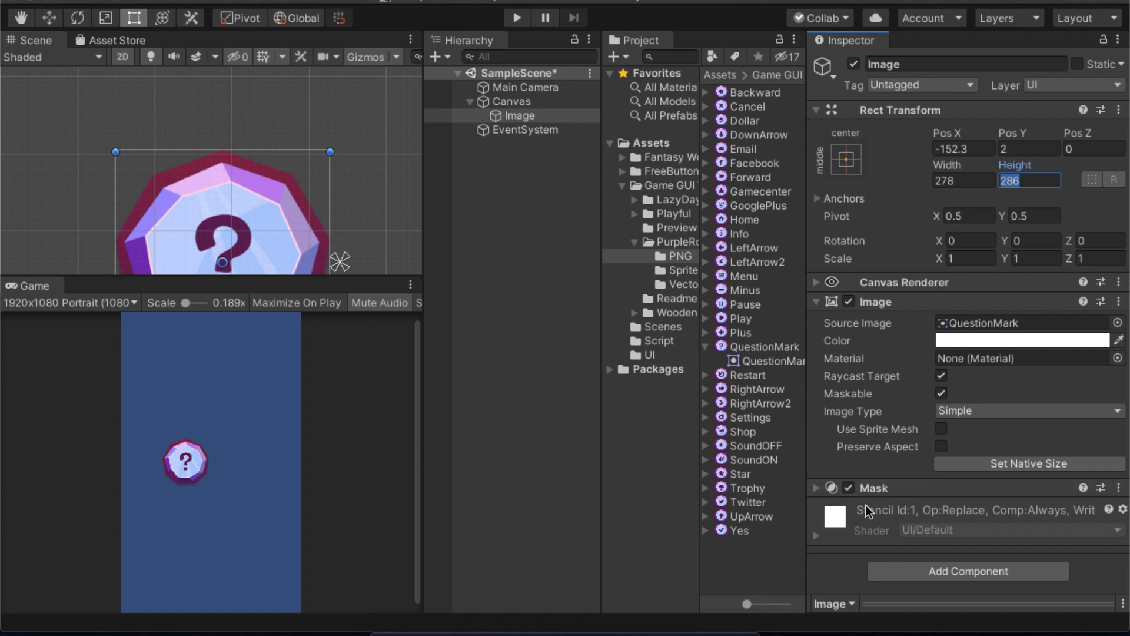
- Remove the Mask component from the Image
right_click(914, 489)
left_click(967, 525)
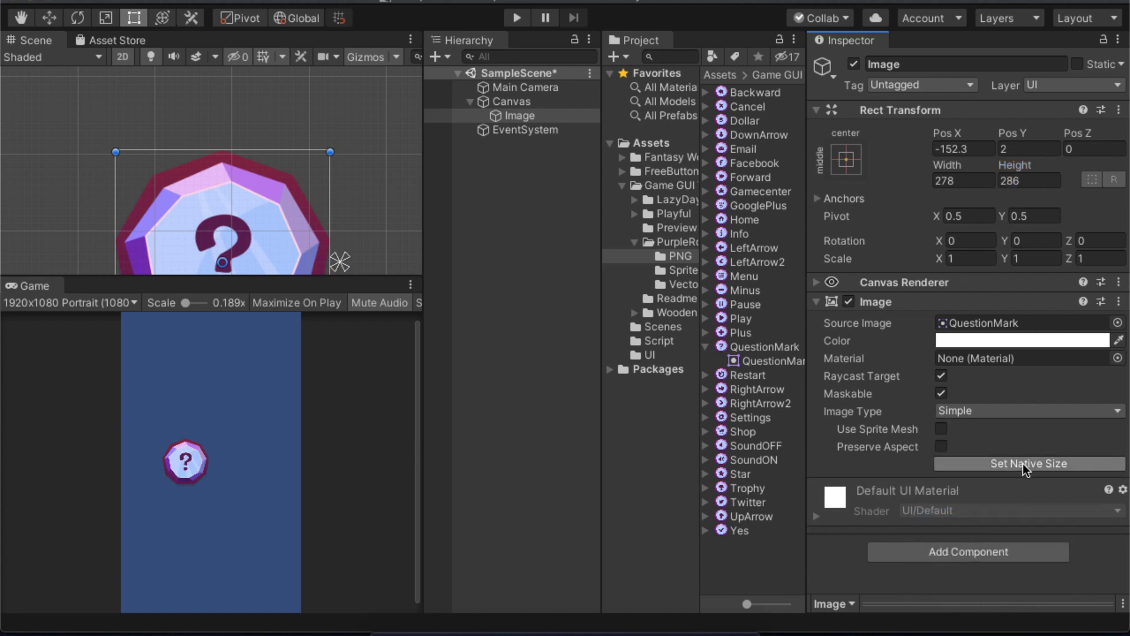
- Try shrinking the Image to about 142 by 183 and then from its upper edge, undoing each resize
scroll(361, 232, "down", 2)
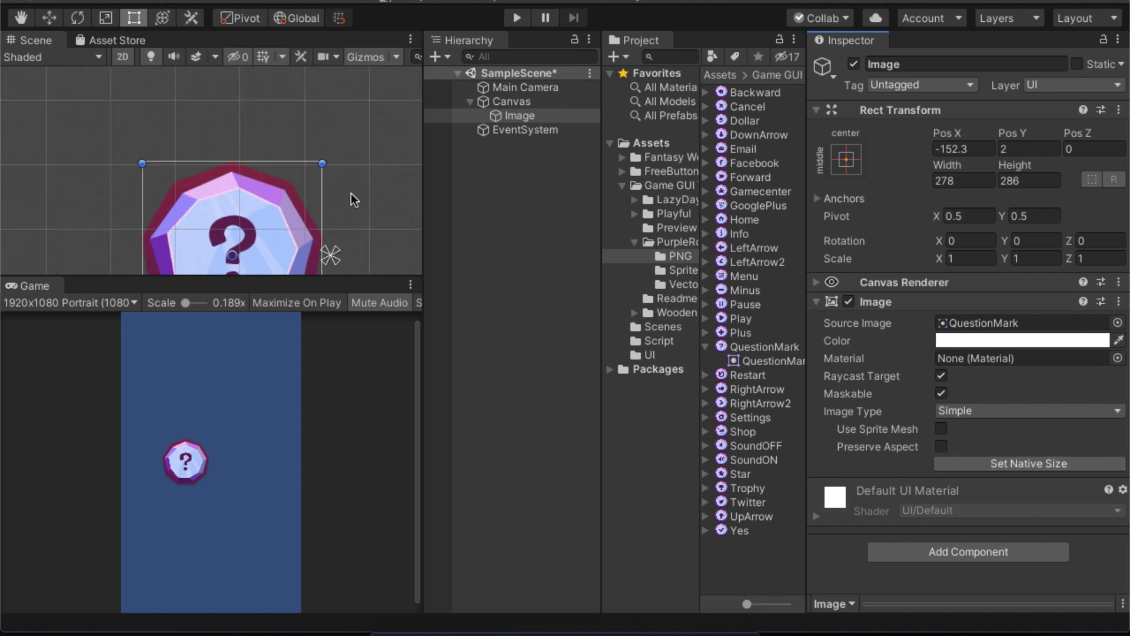
left_click_drag(323, 164, 234, 230)
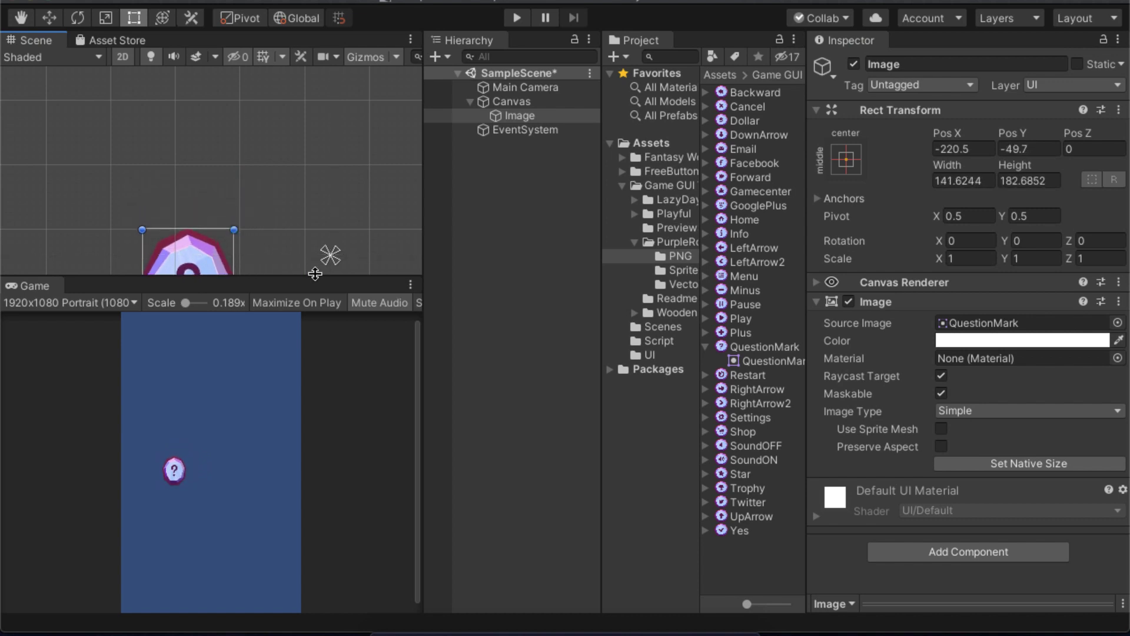
key("ctrl+z")
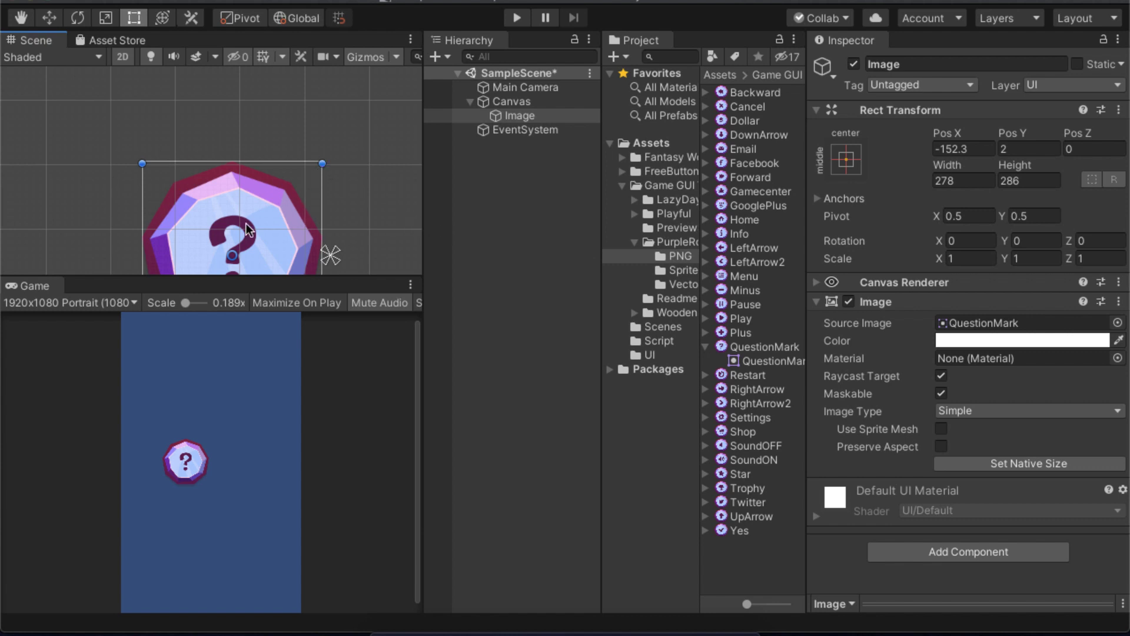
middle_click_drag(246, 224, 356, 161)
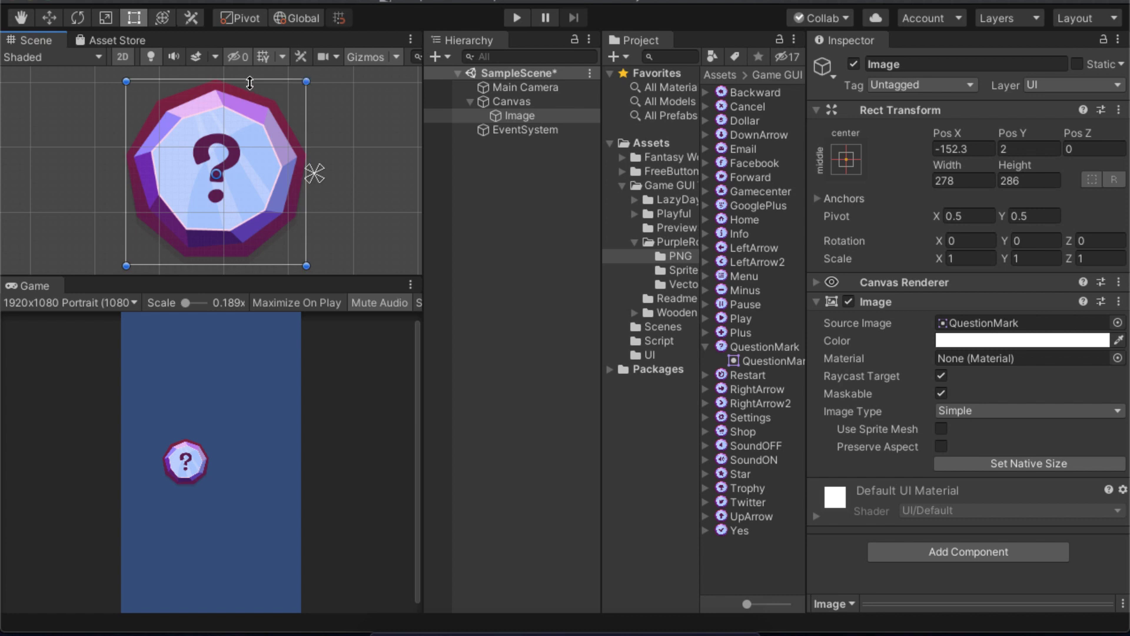
left_click_drag(250, 82, 237, 107, "shift")
key("ctrl+z")
- Resize the Image freely to about 216 by 98 and reset it to its sprite's native size
left_click_drag(307, 81, 249, 128)
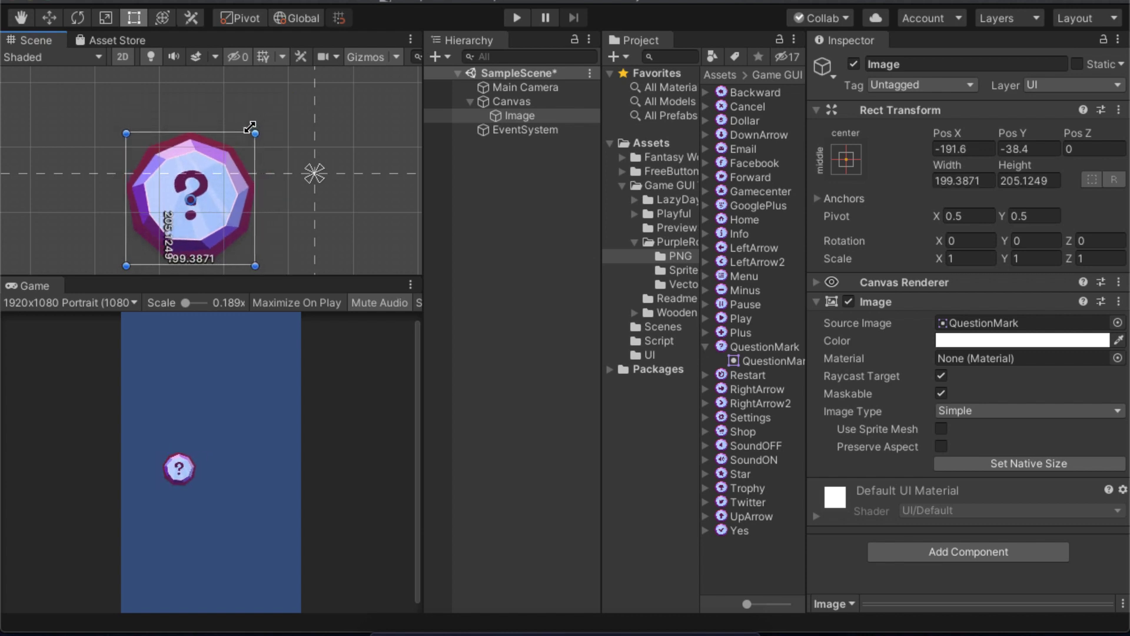
left_click_drag(250, 127, 252, 172)
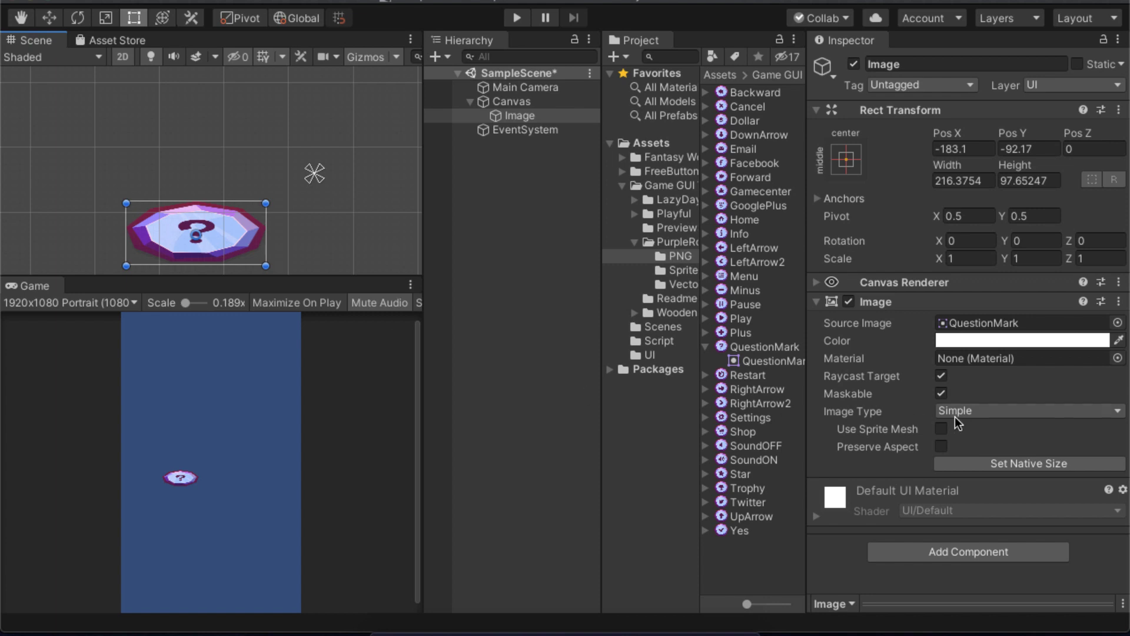
left_click(1033, 462)
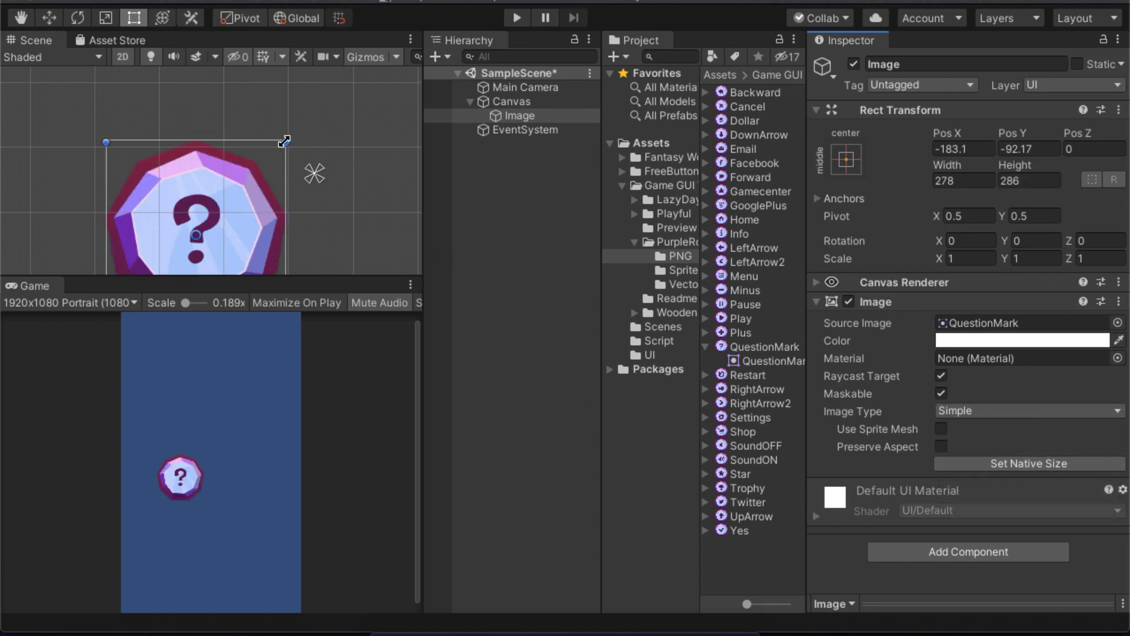
- Shrink the Image proportionally to about 95 by 98, place it at the Canvas centre, and frame it in the Scene view
left_click_drag(284, 142, 193, 241)
left_click_drag(227, 207, 345, 152)
key("ctrl+z")
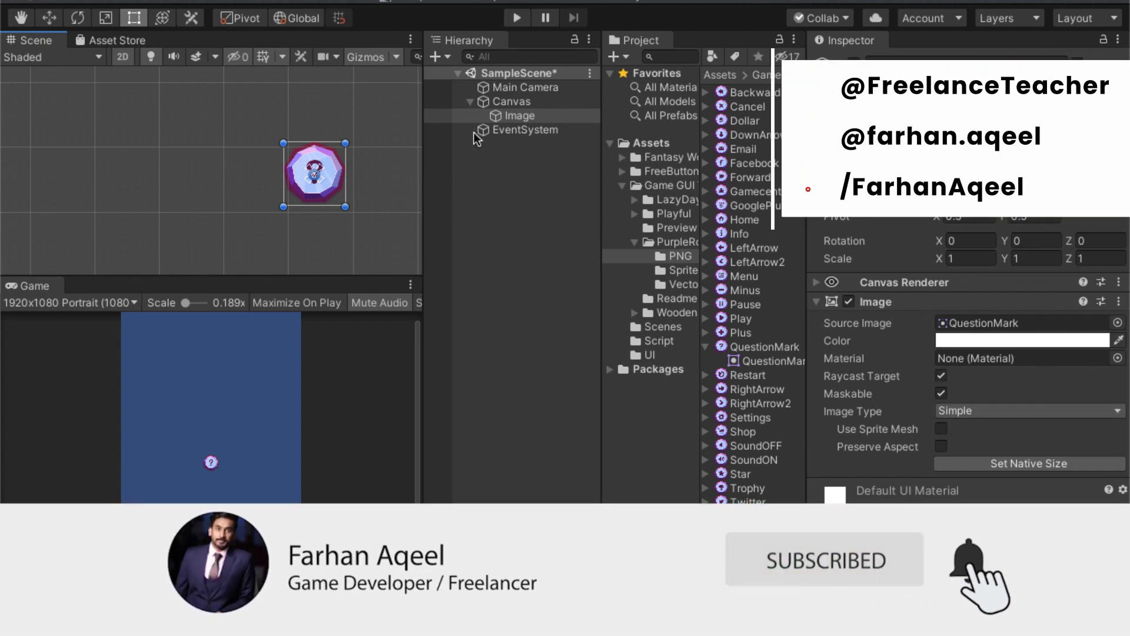
double_click(524, 101)
double_click(523, 115)
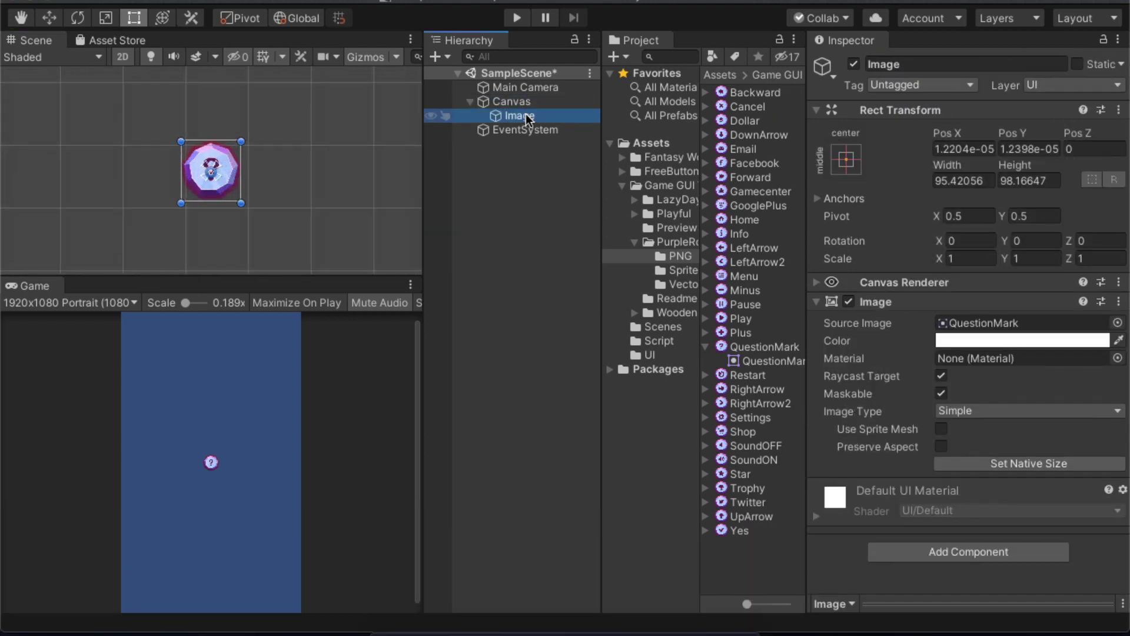